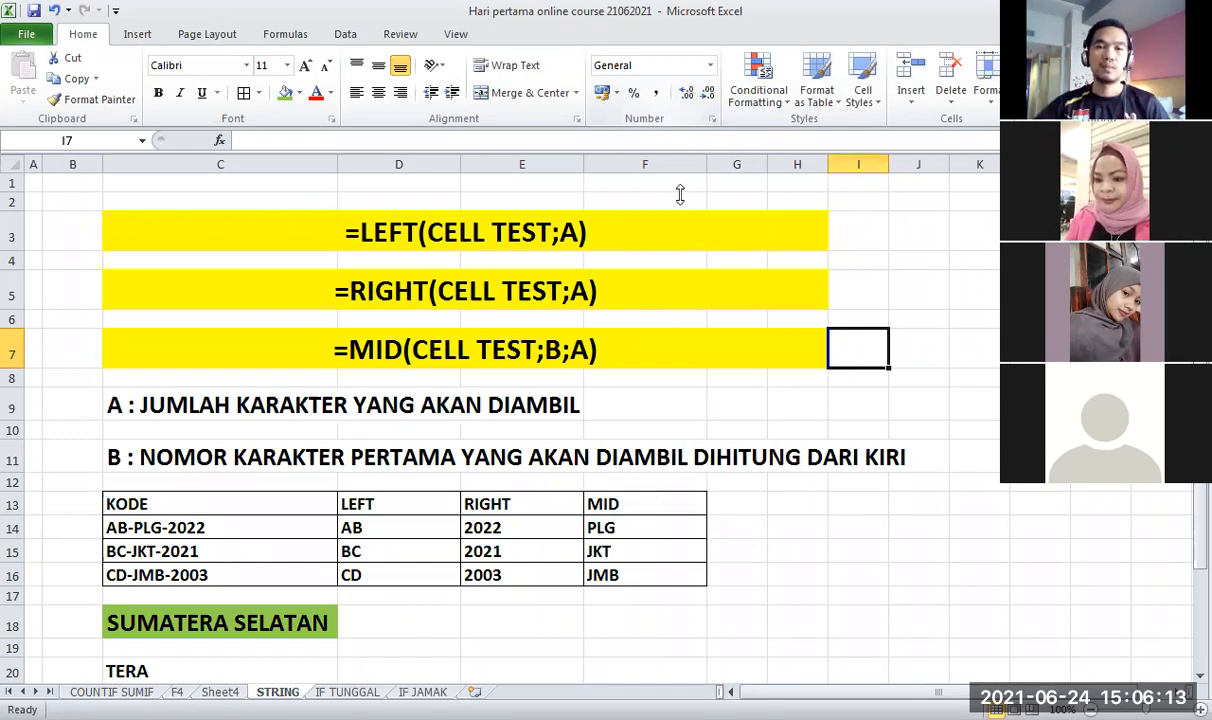
pyautogui.click(680, 194)
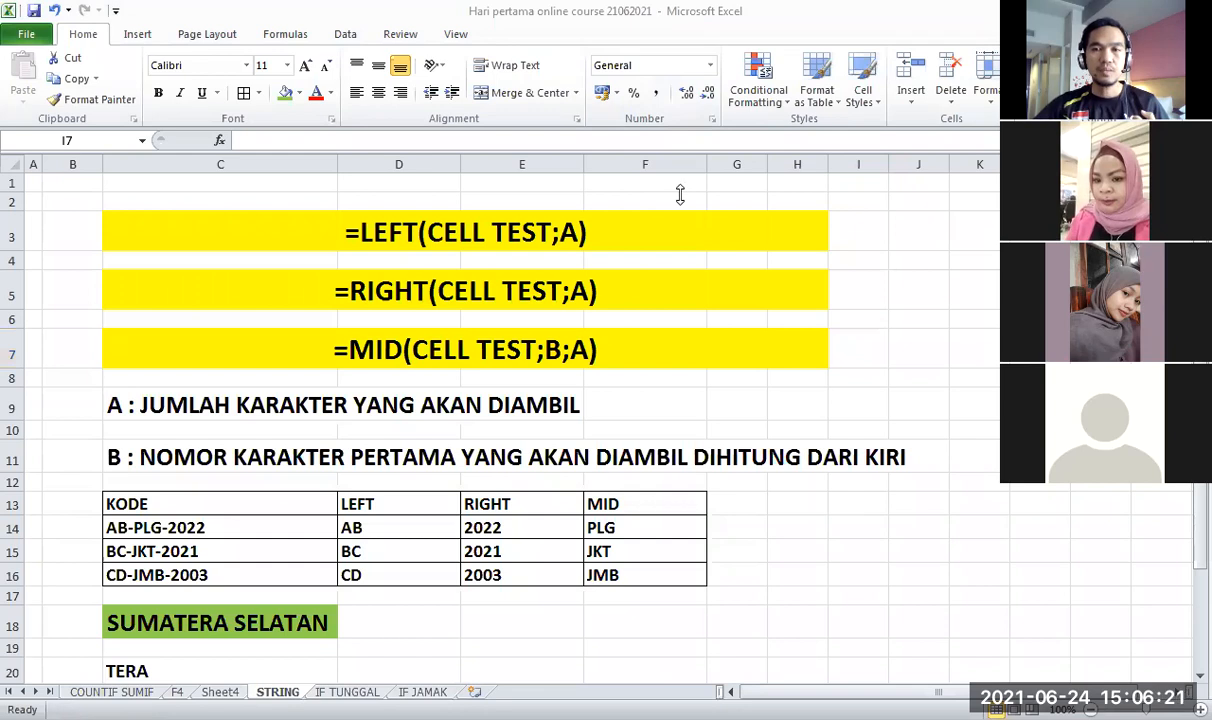
pyautogui.click(787, 233)
pyautogui.click(912, 232)
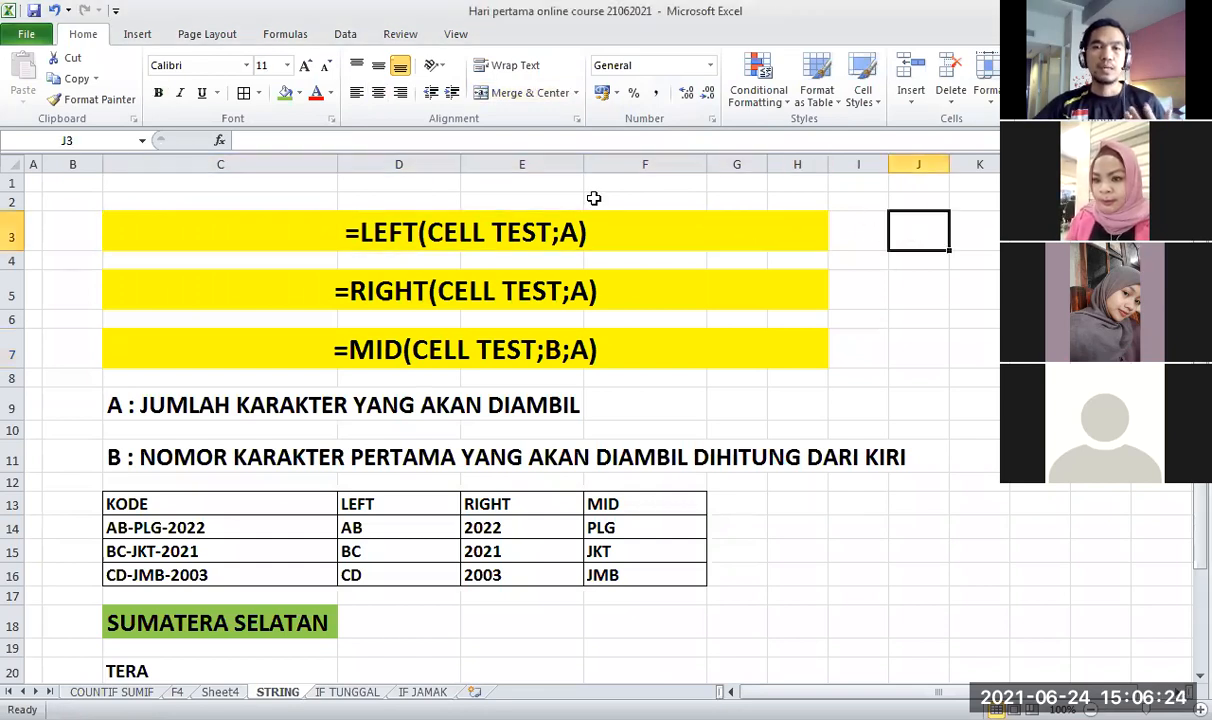
# Enter the heading STRING in cell C2 and format it bold at font size 20.
pyautogui.click(246, 197)
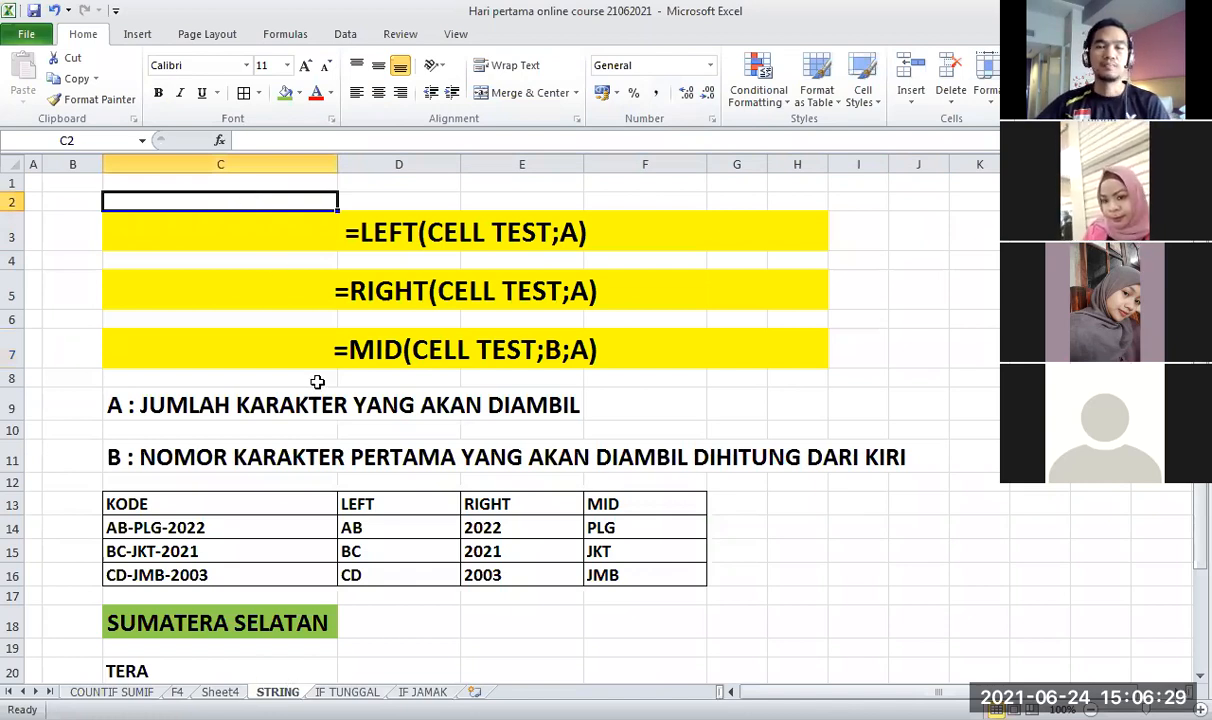
pyautogui.write('STRING')
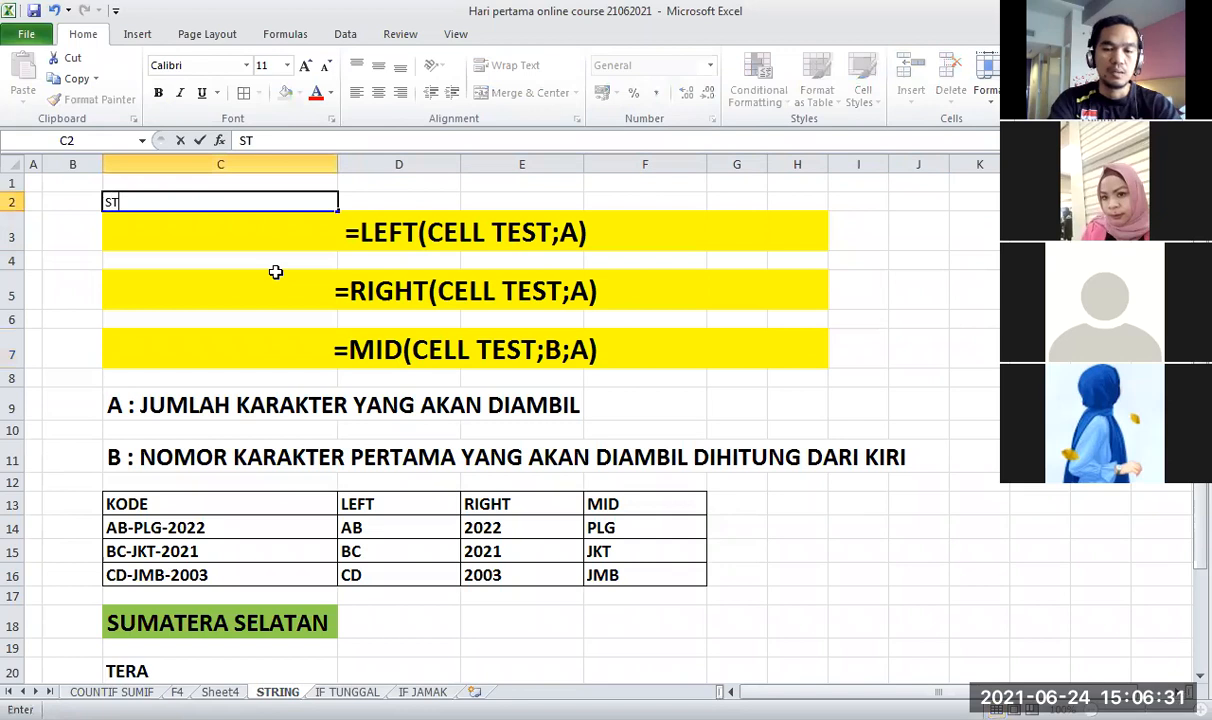
pyautogui.press('Return')
pyautogui.click(189, 195)
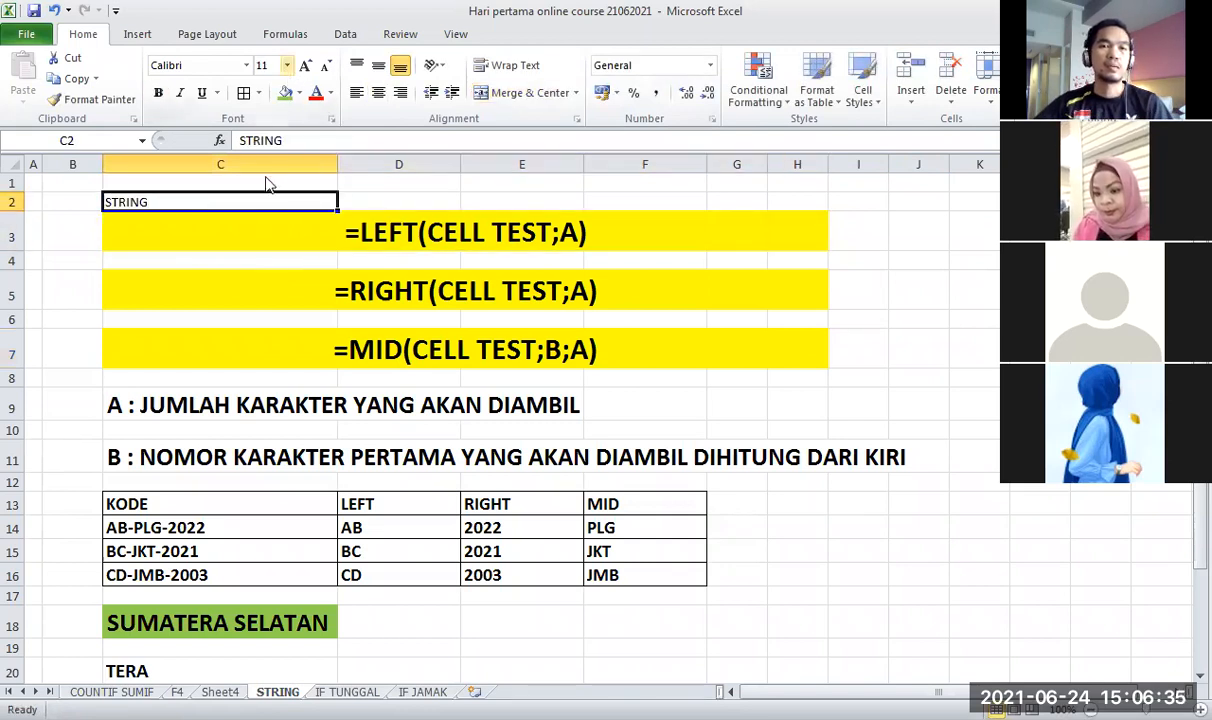
pyautogui.click(286, 65)
pyautogui.click(264, 211)
pyautogui.click(158, 94)
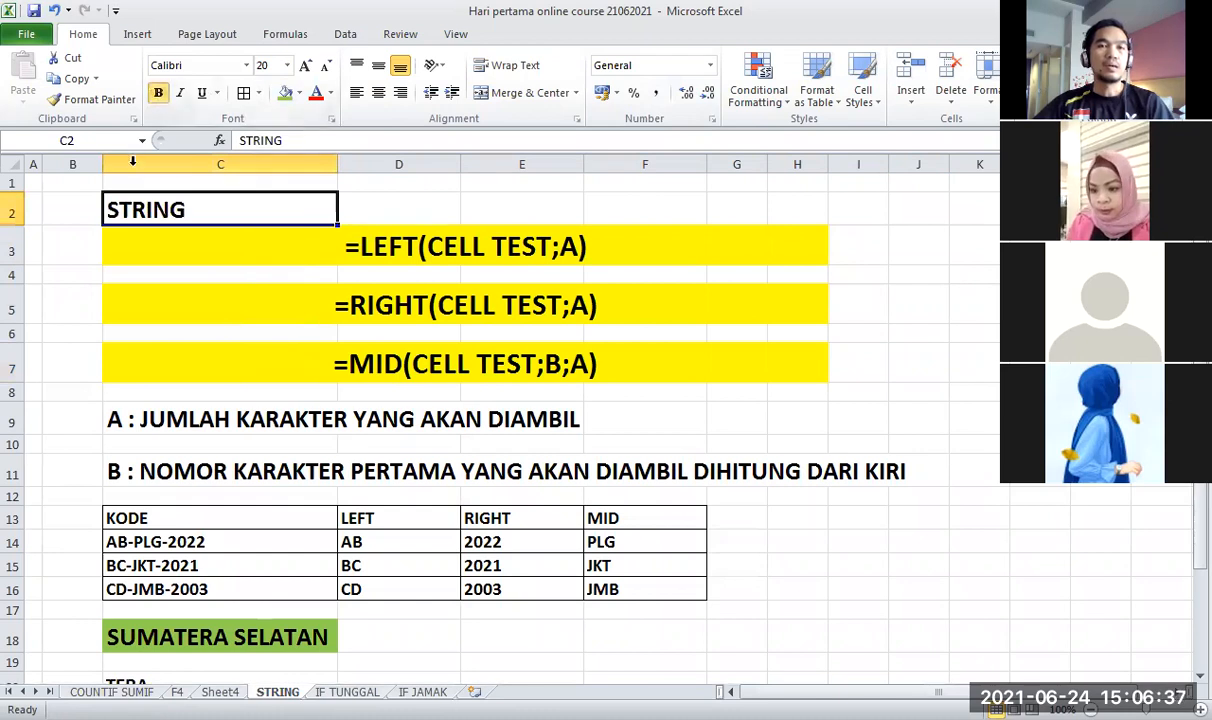
pyautogui.scroll(2, 95, 195)
pyautogui.scroll(1, 173, 178)
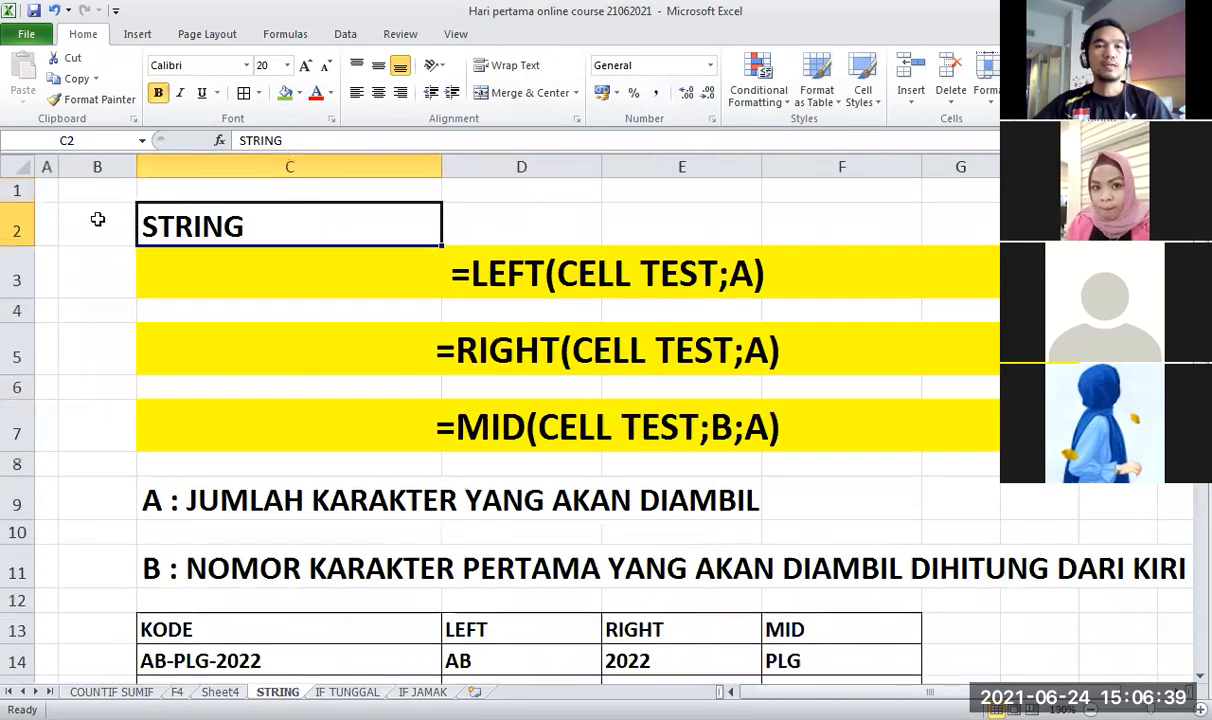
pyautogui.click(85, 207)
pyautogui.click(91, 310)
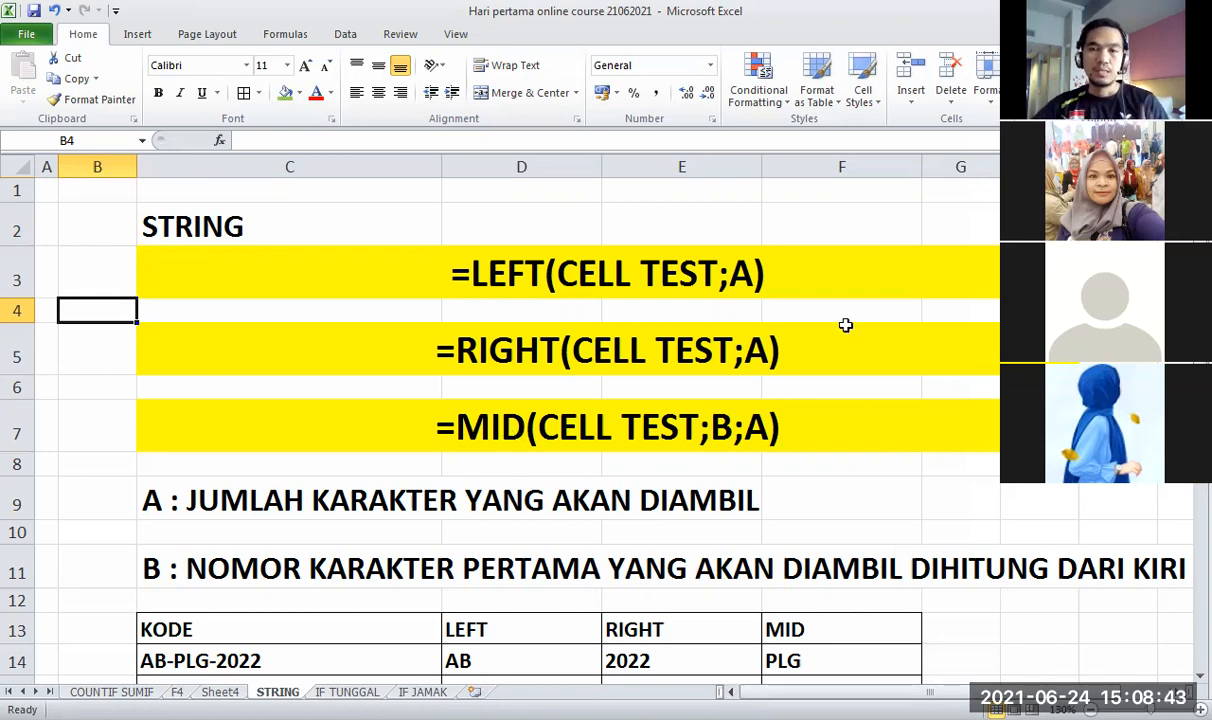
pyautogui.click(785, 216)
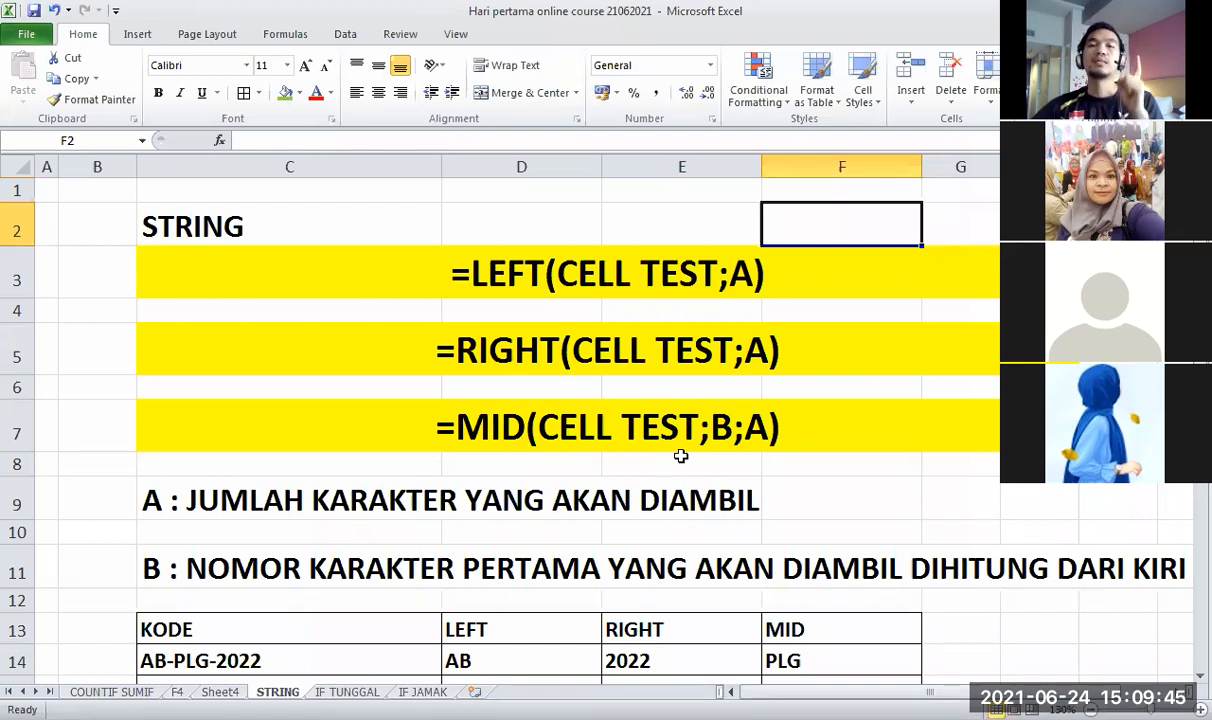
pyautogui.click(768, 462)
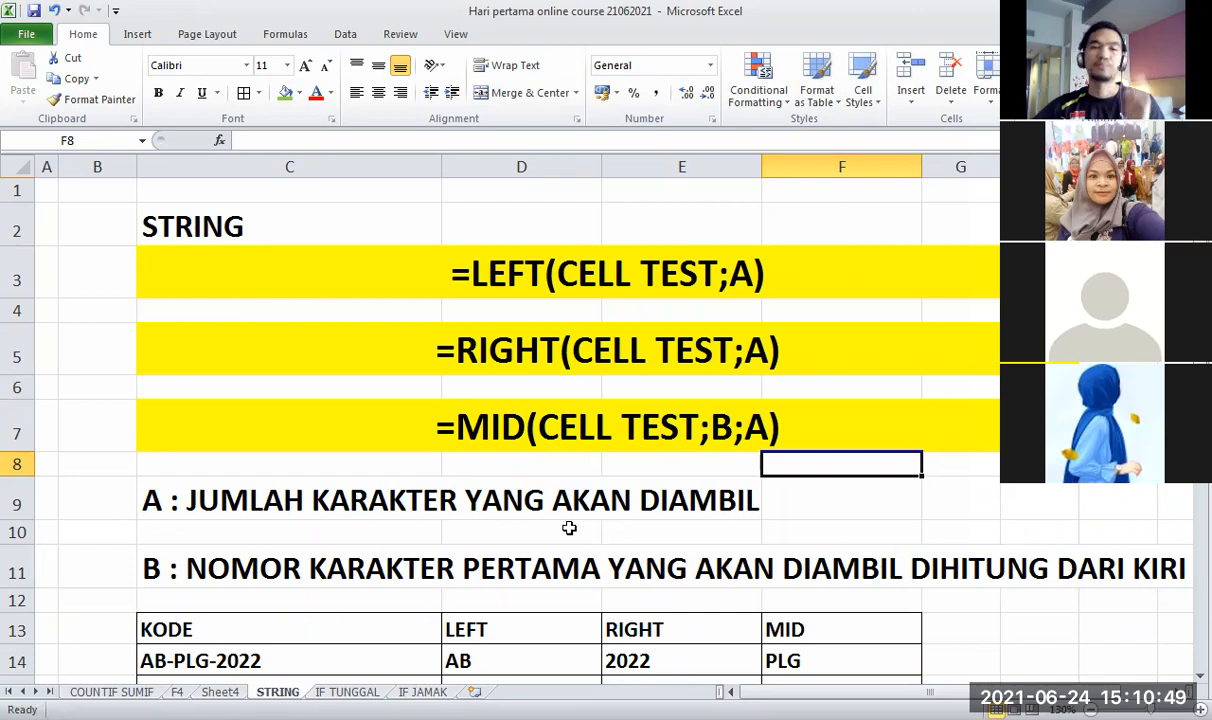
# Narrow the empty columns B and A beside the formula notes.
pyautogui.scroll(-1, 545, 527)
pyautogui.moveTo(135, 167); pyautogui.dragTo(72, 168)
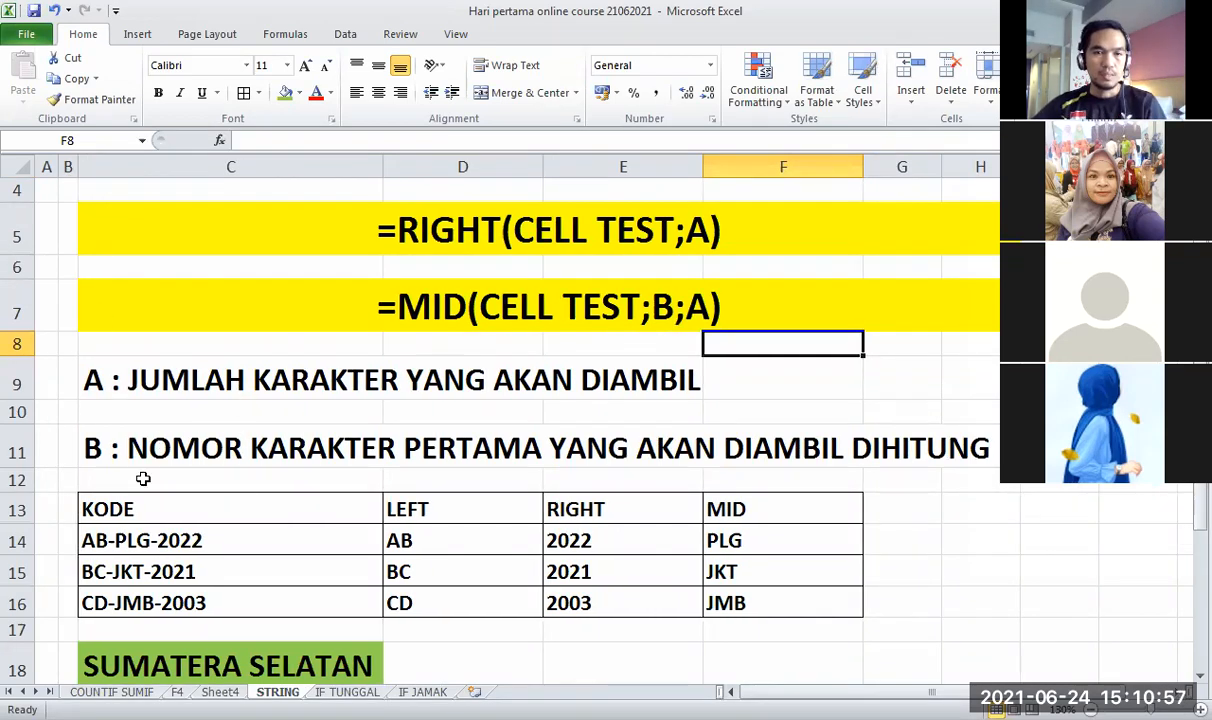
pyautogui.moveTo(56, 167); pyautogui.dragTo(40, 168)
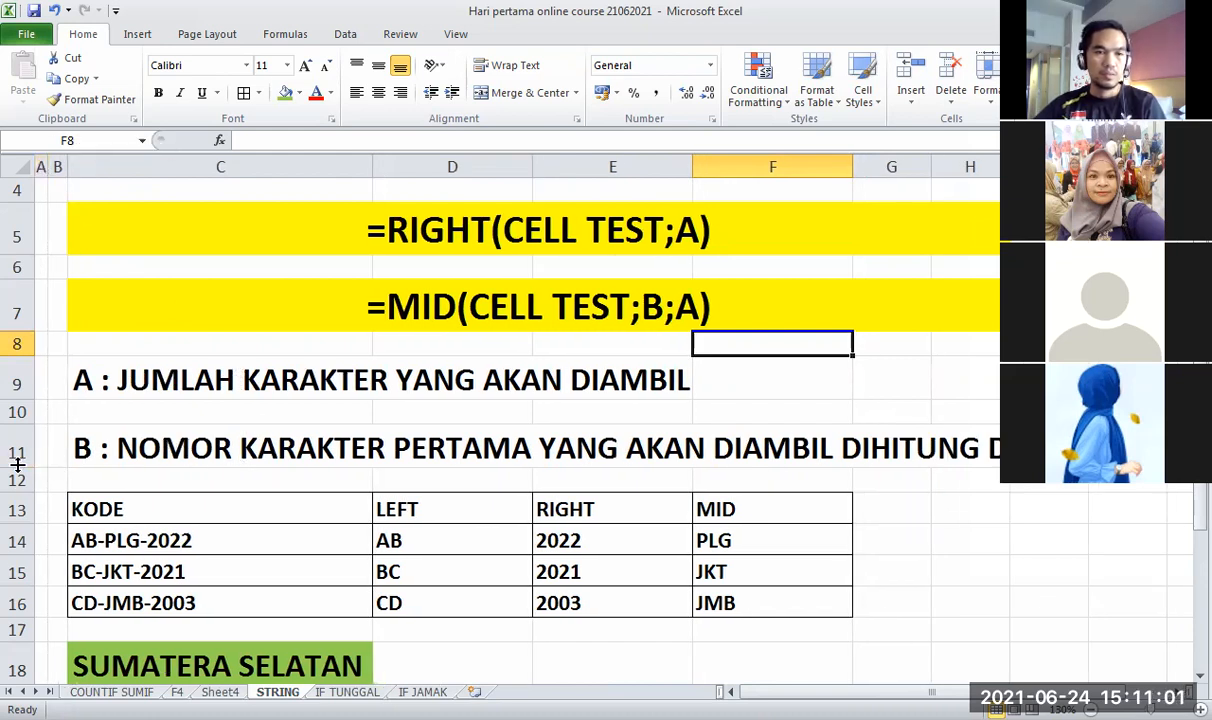
# Merge C11:F11 with left-aligned, wrapped text and increase row 11's height to fit both lines of note B.
pyautogui.moveTo(17, 464); pyautogui.dragTo(17, 488)
pyautogui.click(200, 440)
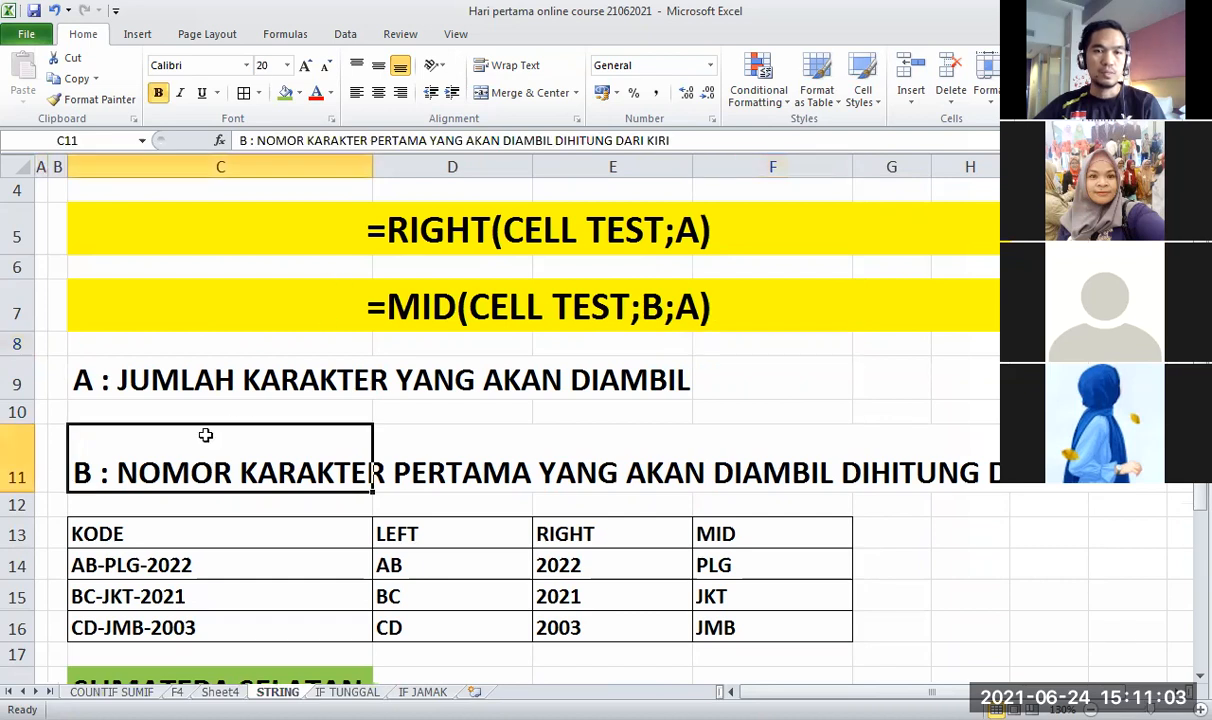
pyautogui.moveTo(438, 442); pyautogui.dragTo(780, 440)
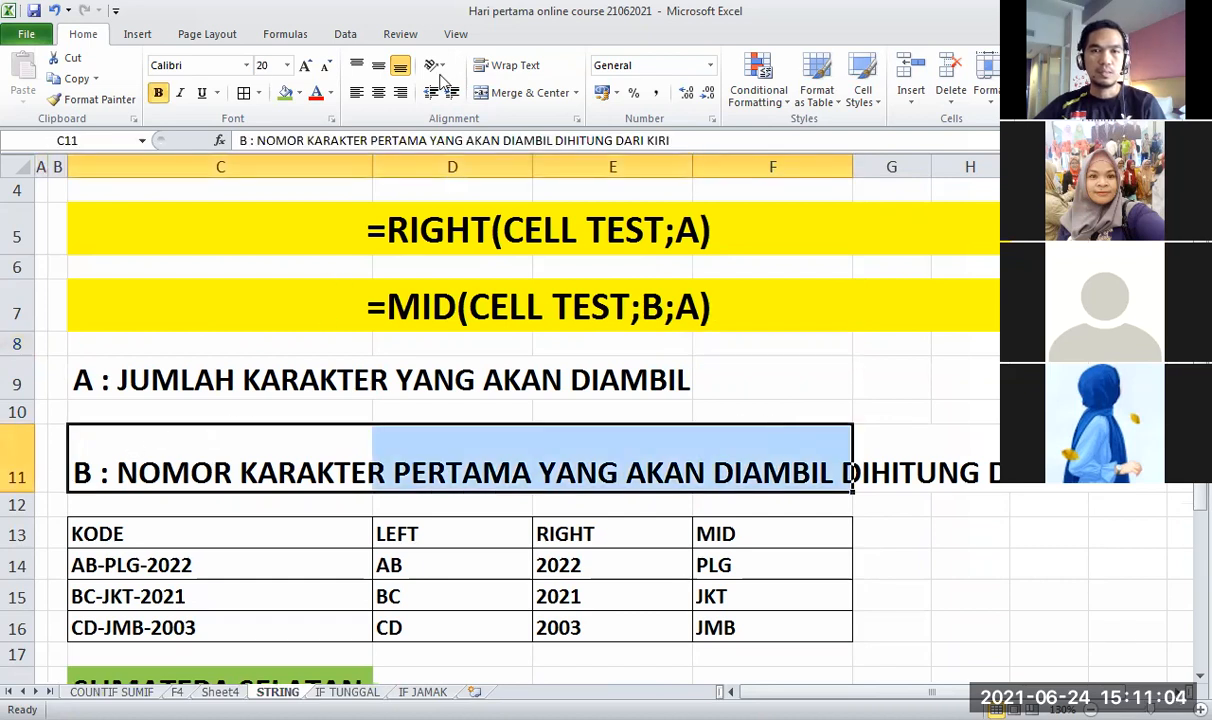
pyautogui.click(520, 92)
pyautogui.click(356, 92)
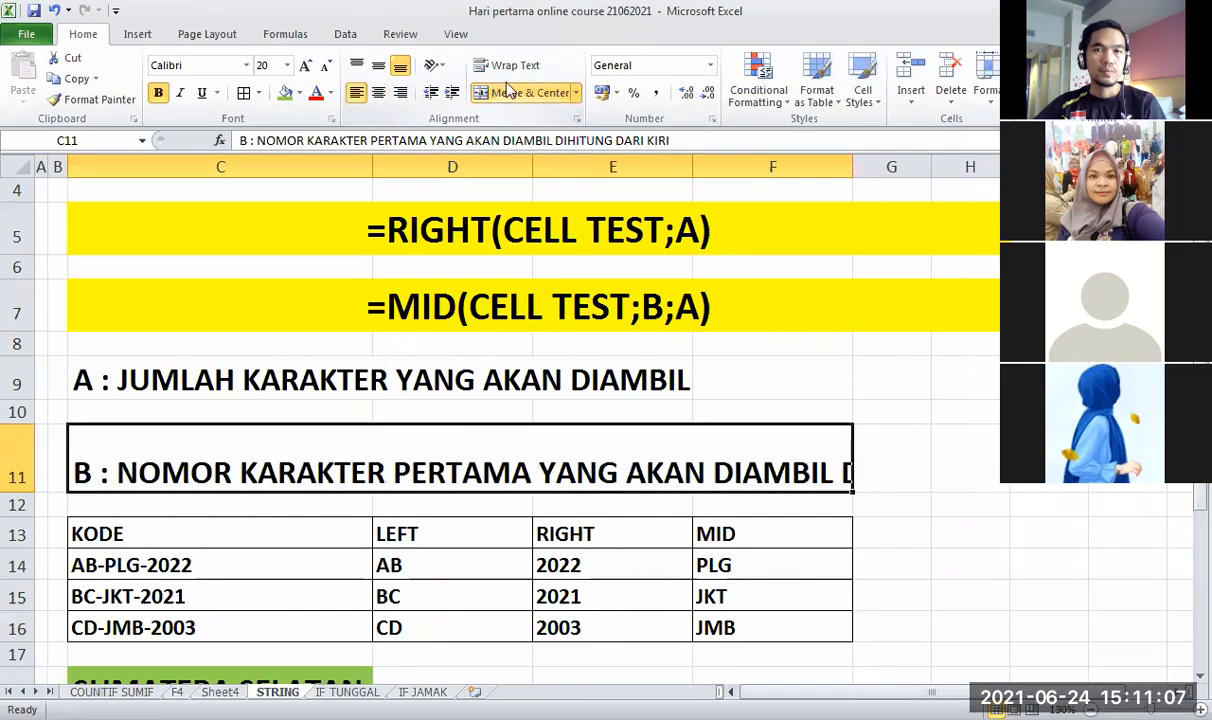
pyautogui.click(508, 68)
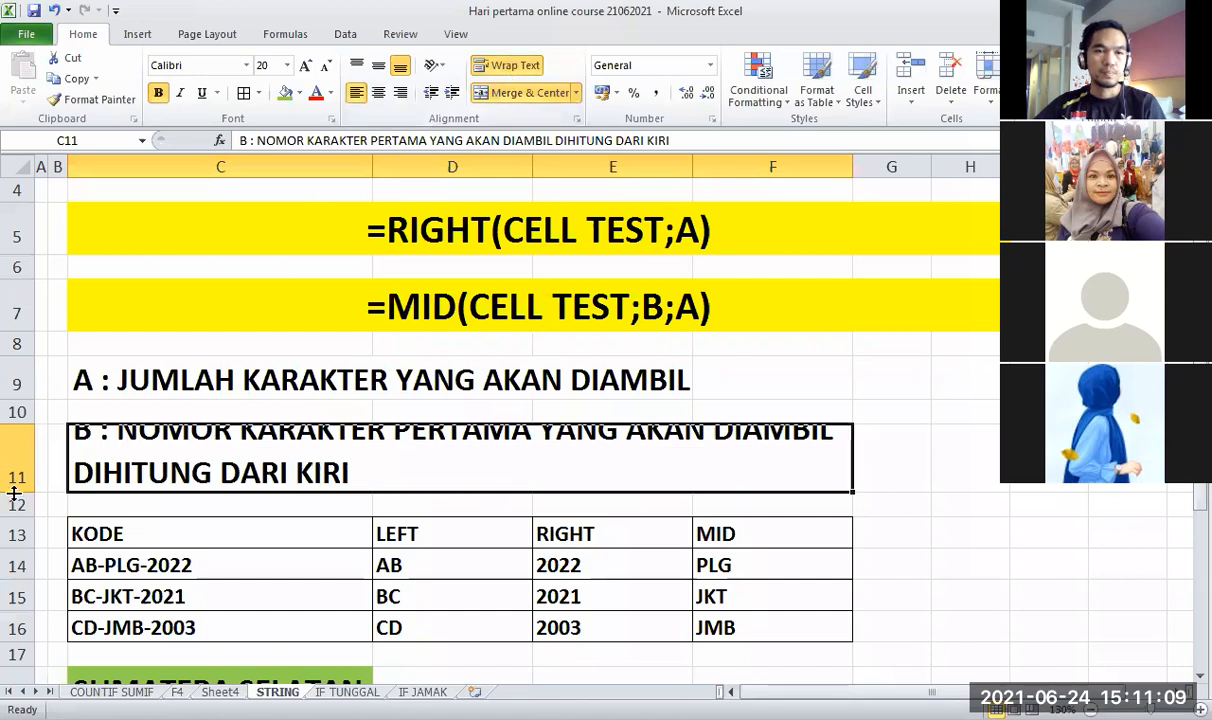
pyautogui.moveTo(8, 524); pyautogui.dragTo(8, 527)
pyautogui.click(905, 380)
pyautogui.click(893, 590)
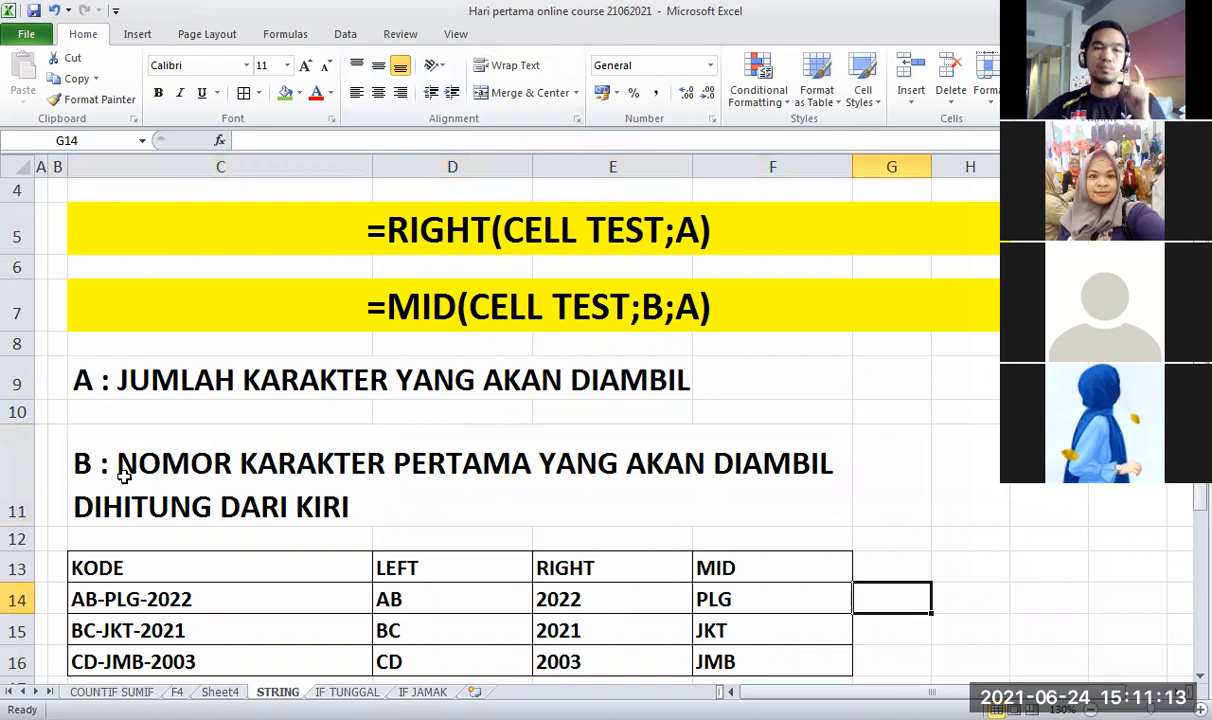
# Examine the LEFT, RIGHT and MID formula patterns, notes A and B, and the KODE example table.
pyautogui.click(282, 476)
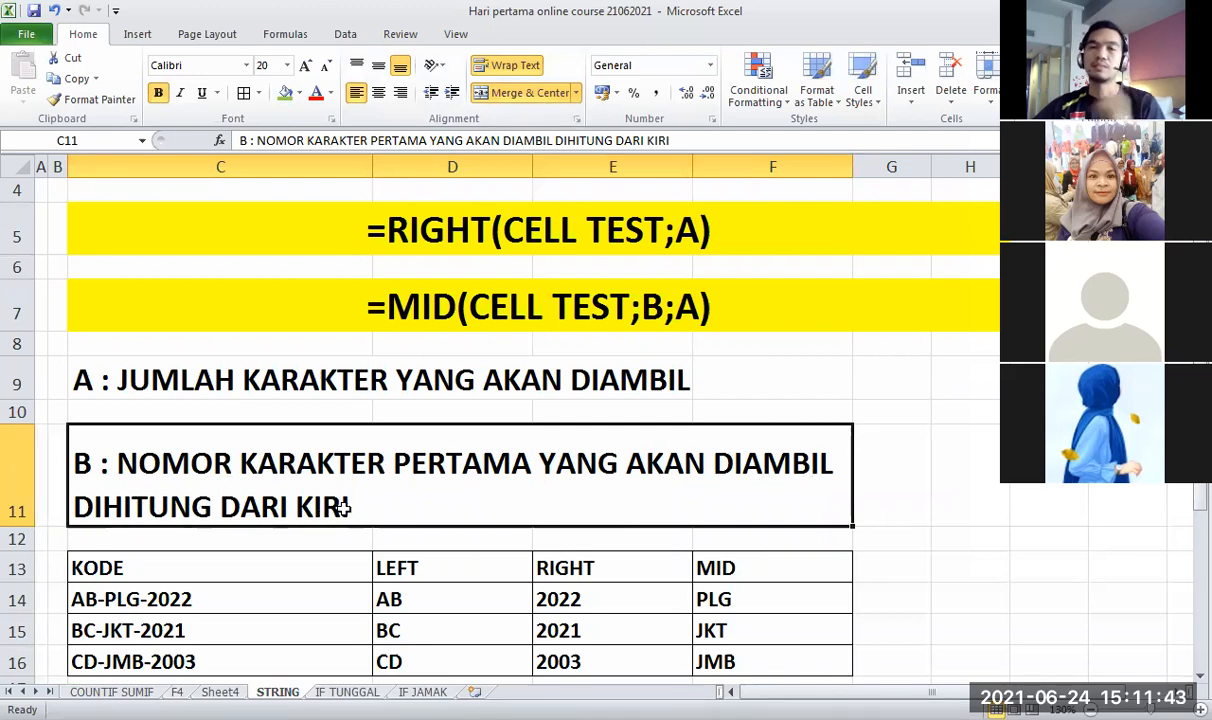
pyautogui.scroll(1, 376, 304)
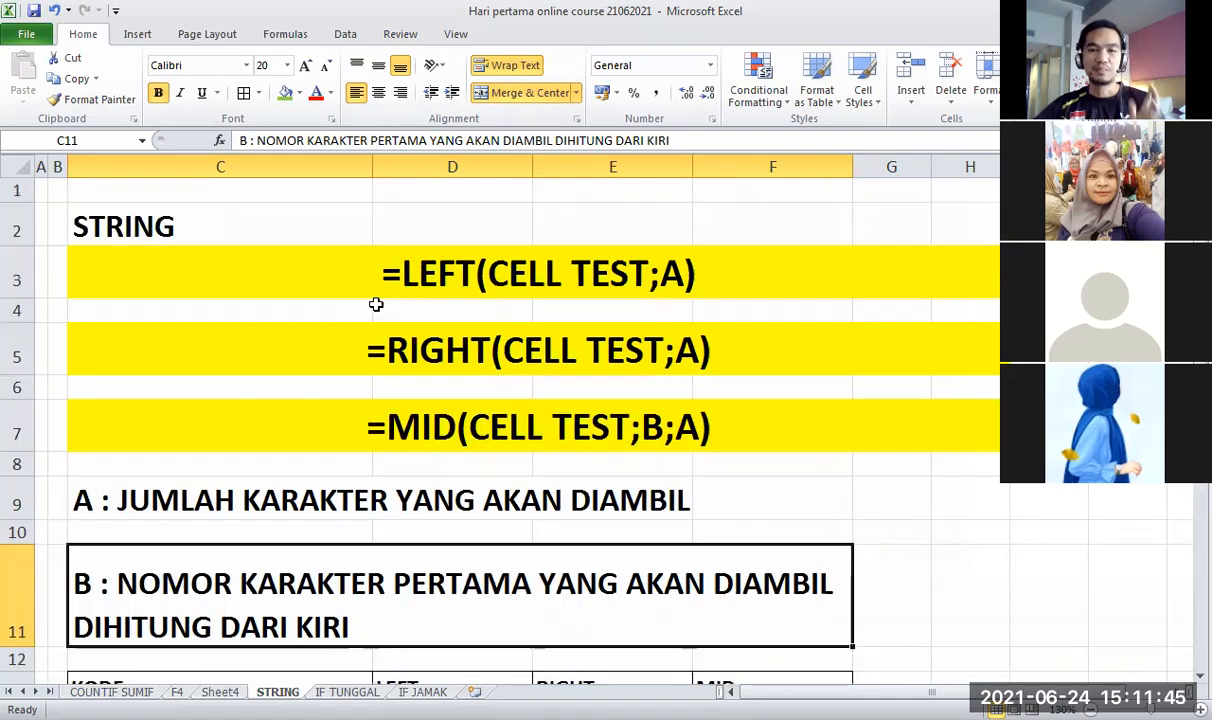
pyautogui.scroll(-1, 376, 304)
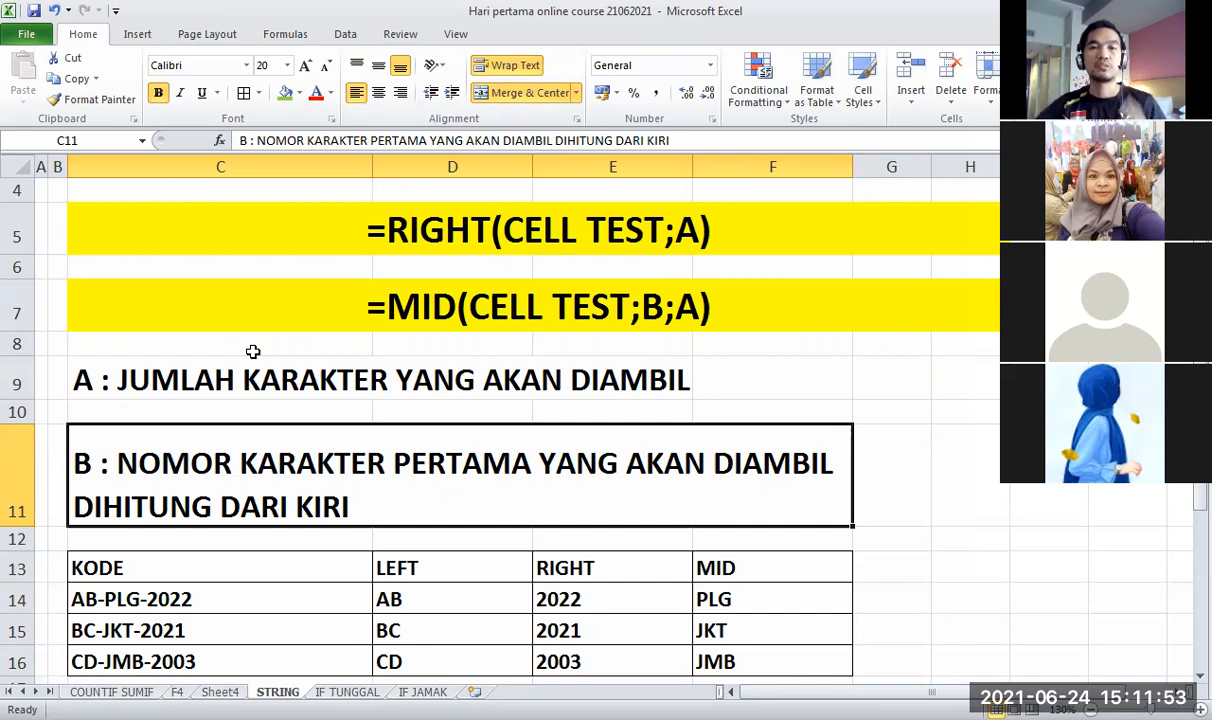
pyautogui.scroll(1, 474, 430)
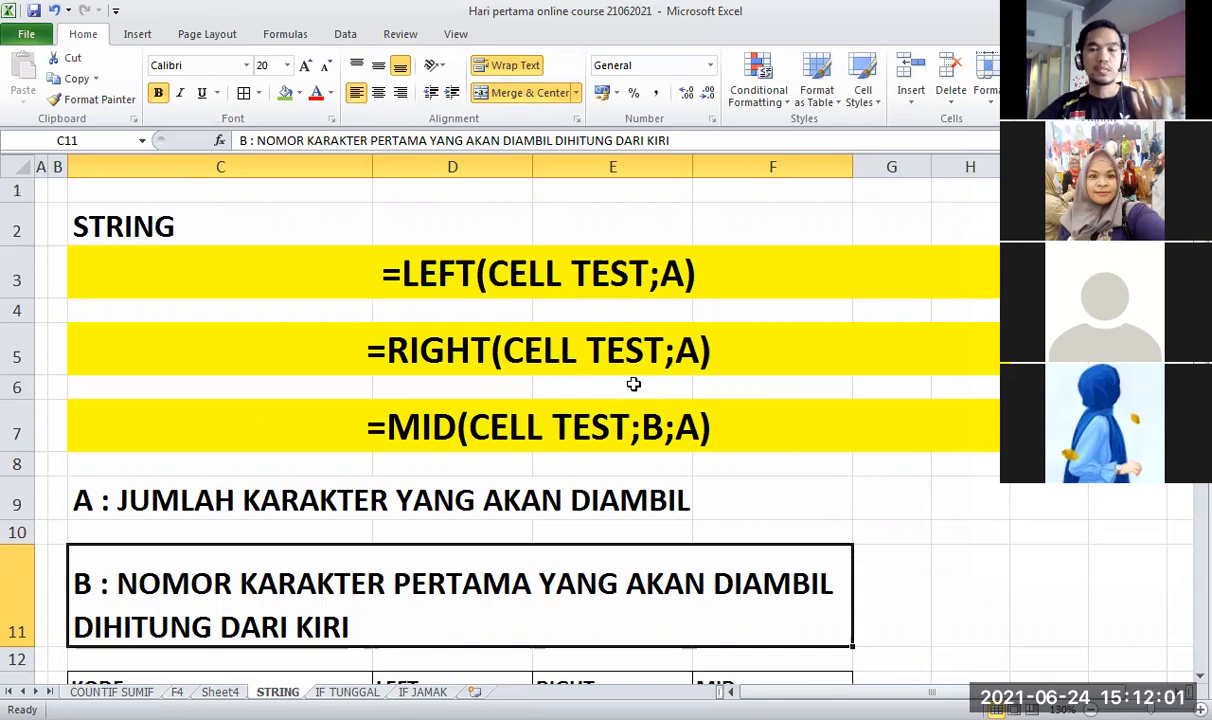
pyautogui.click(859, 493)
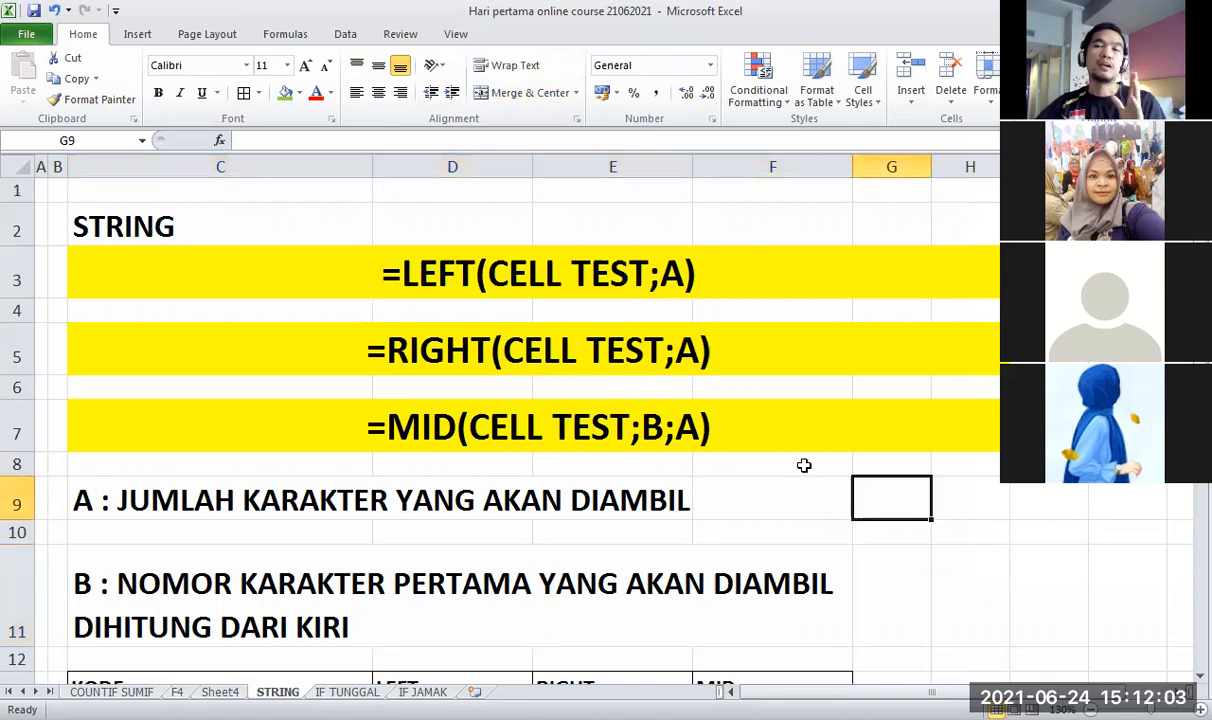
pyautogui.scroll(-2, 763, 452)
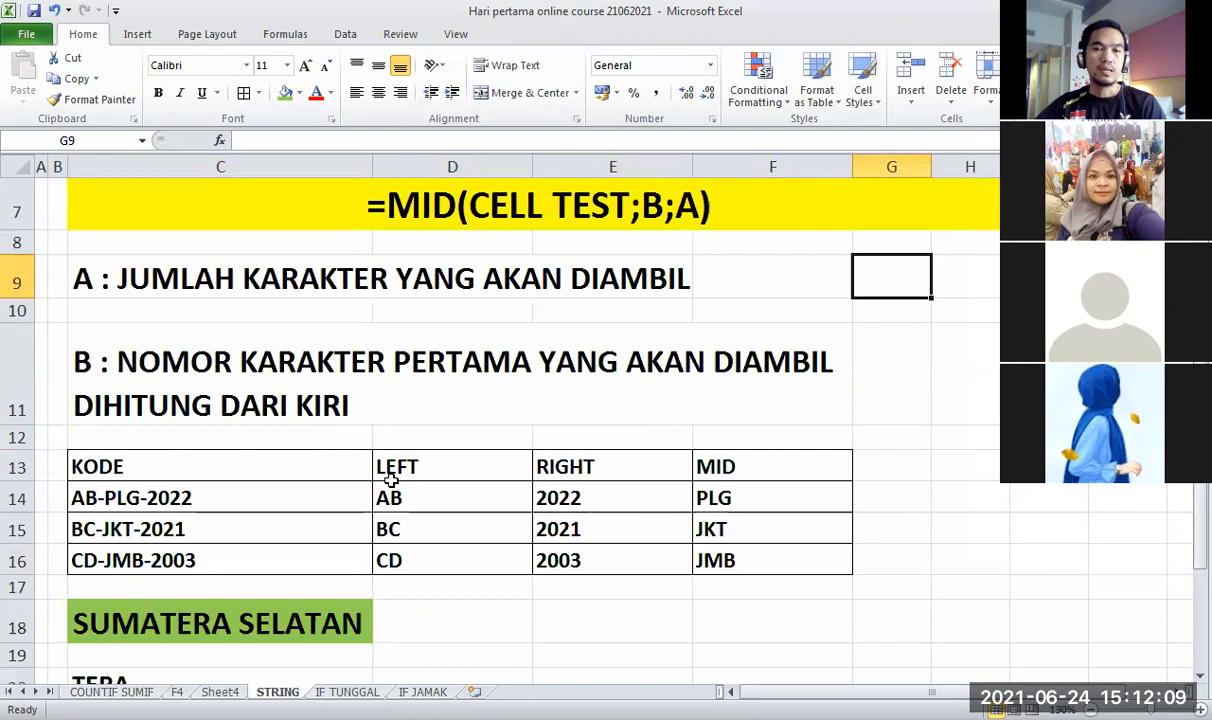
pyautogui.scroll(-1, 396, 466)
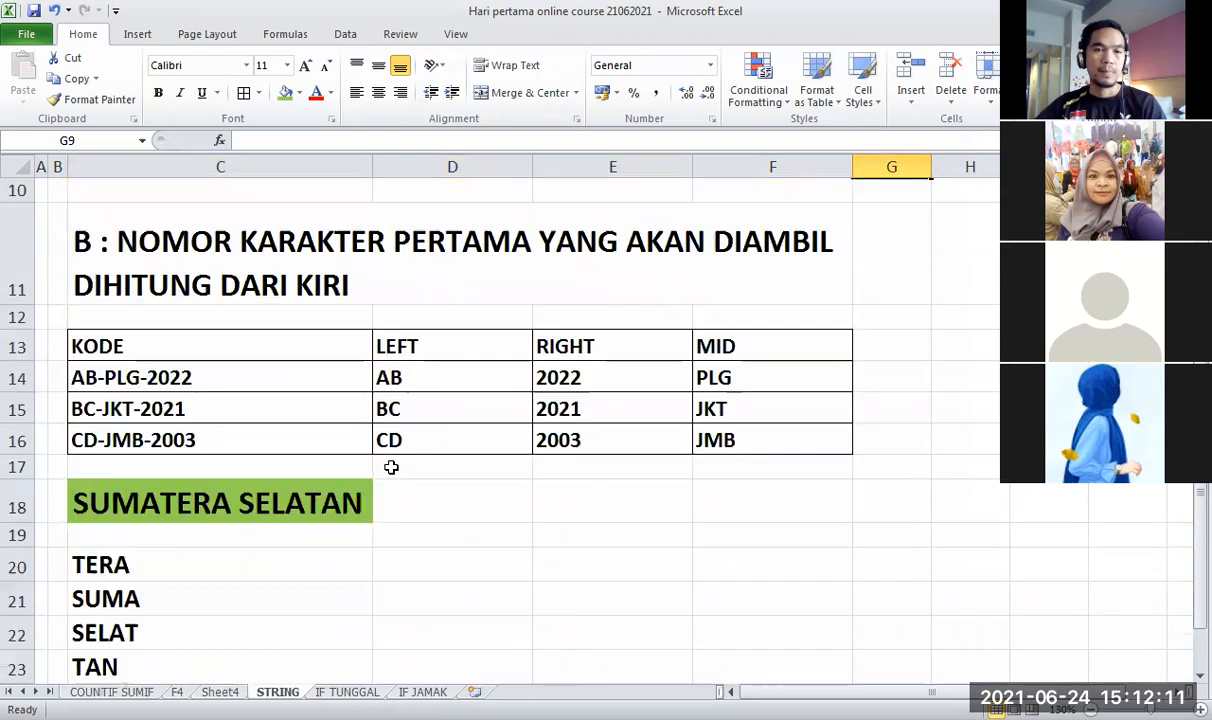
pyautogui.scroll(1, 313, 408)
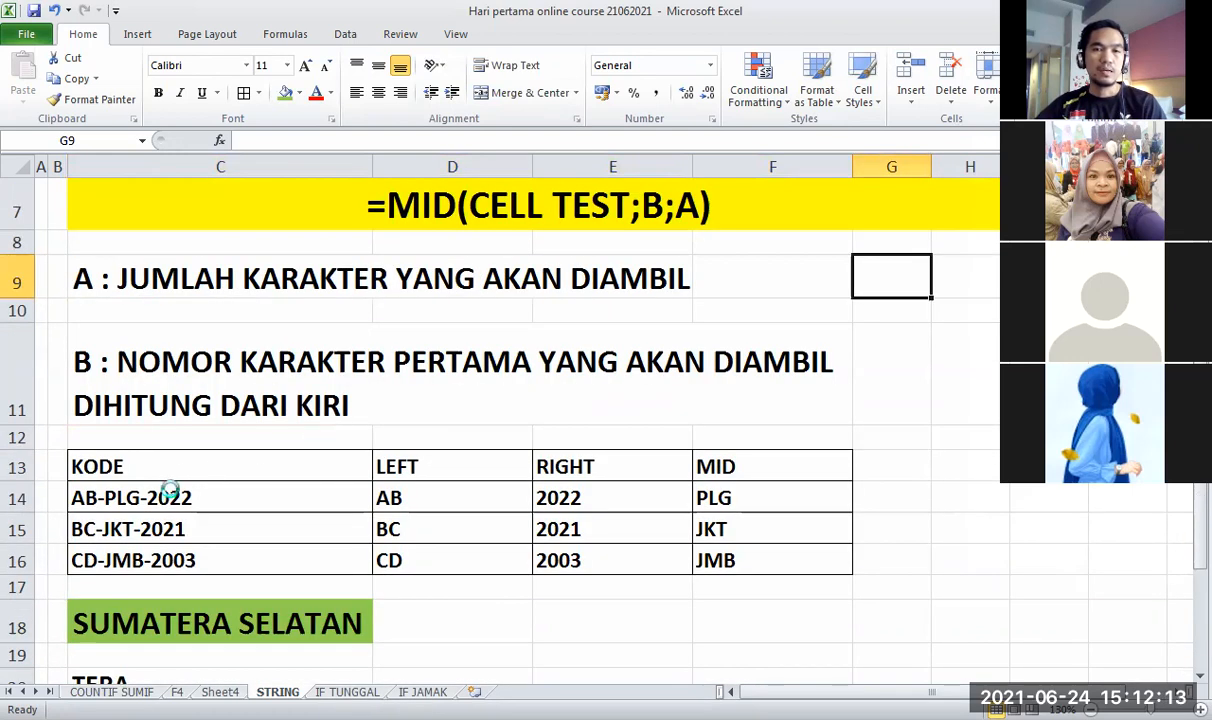
pyautogui.scroll(1, 170, 492)
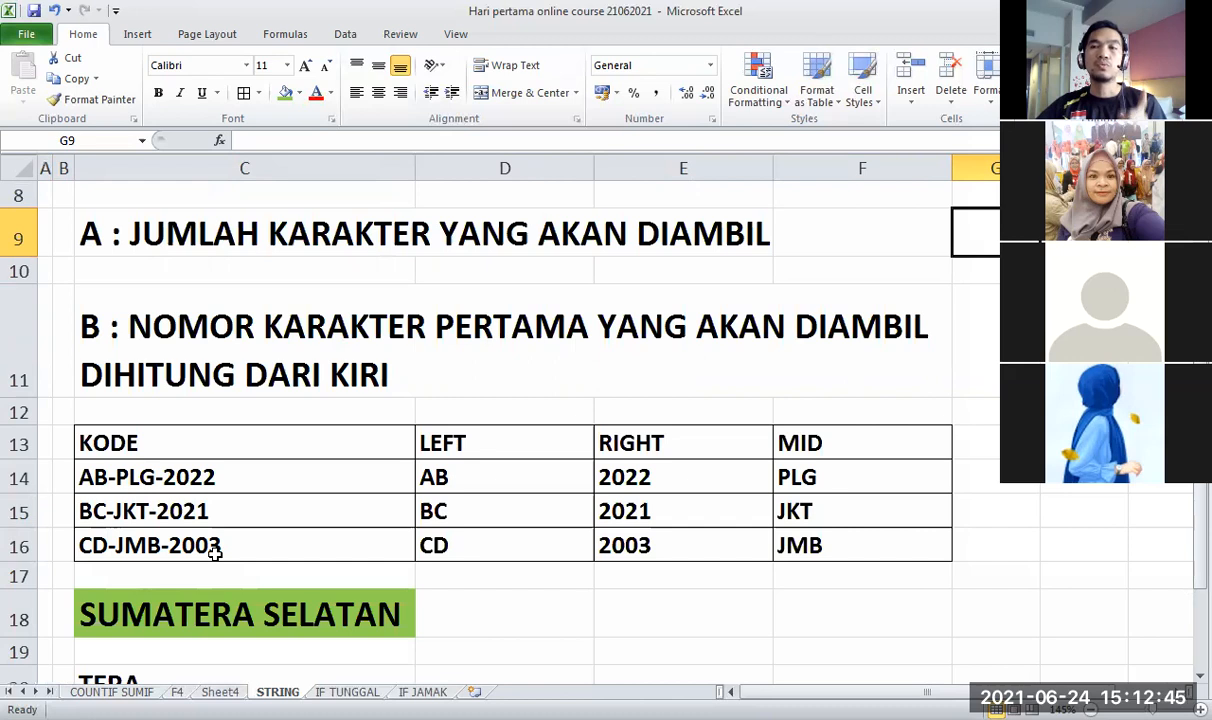
pyautogui.click(491, 591)
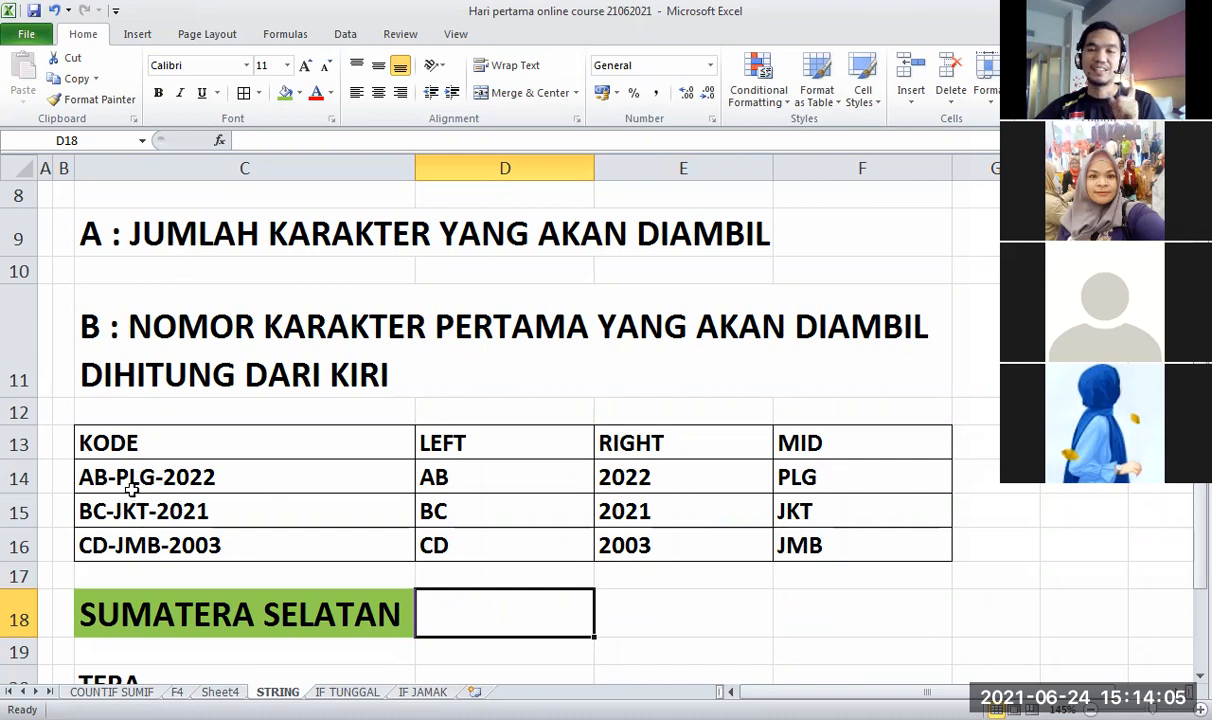
pyautogui.click(715, 474)
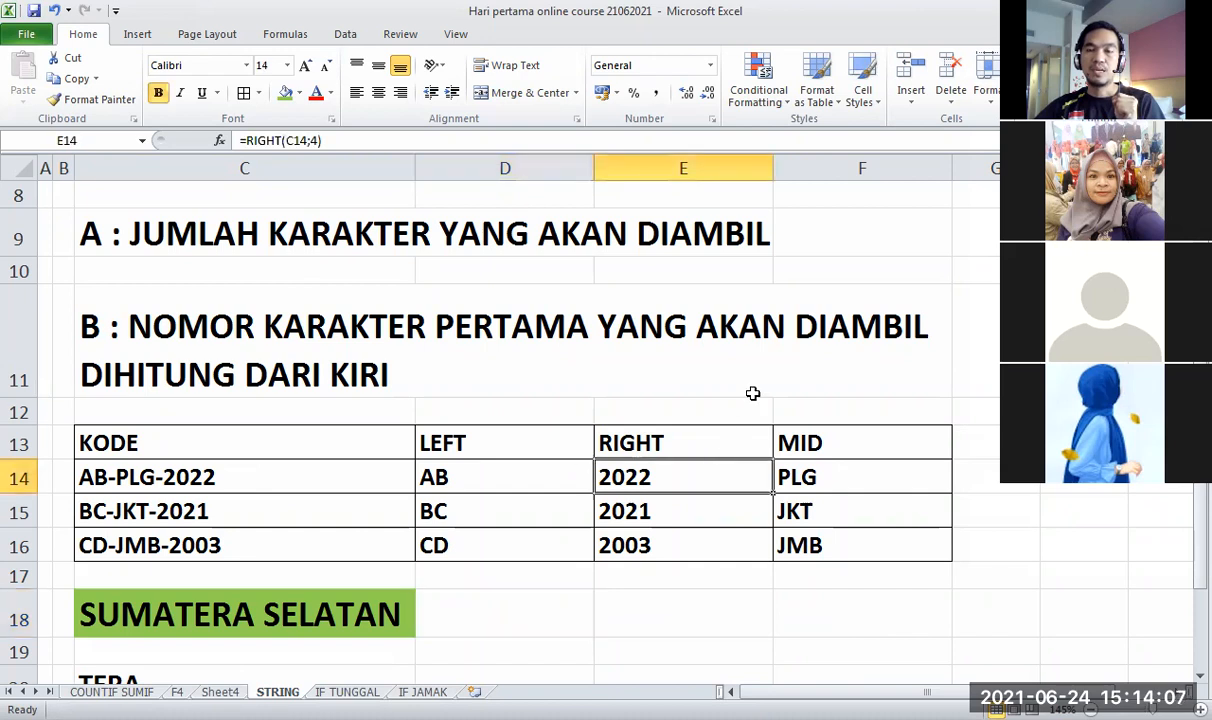
pyautogui.click(752, 393)
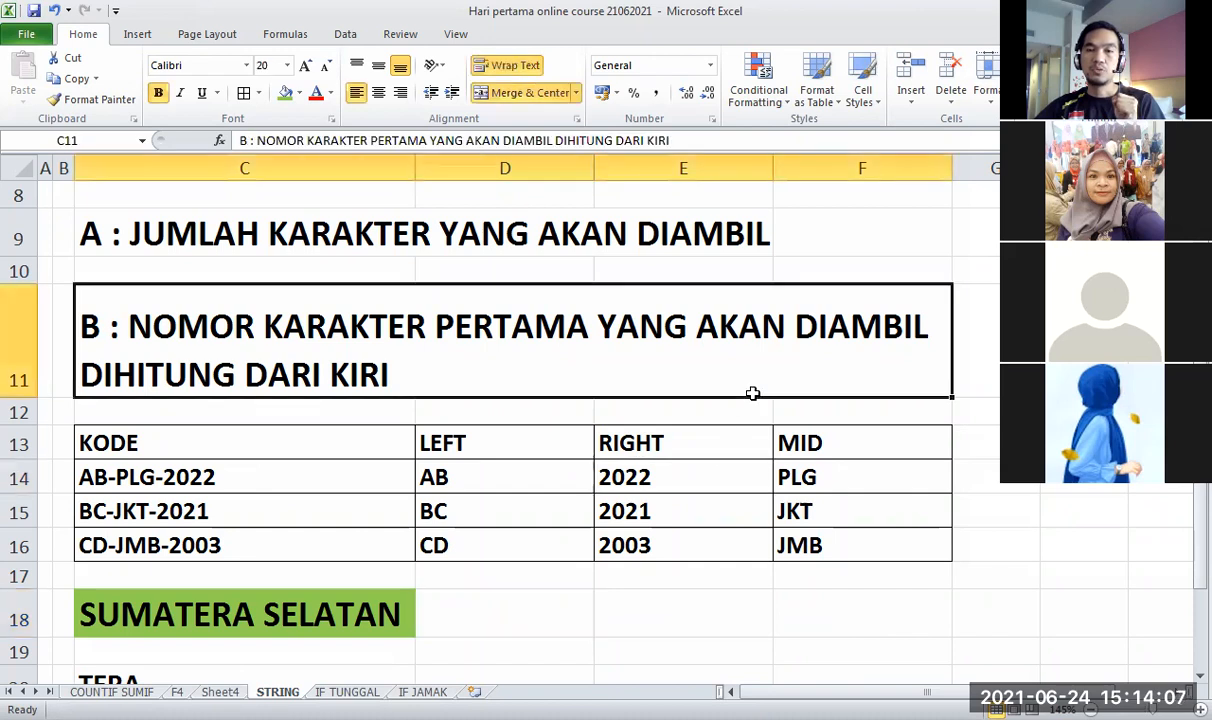
pyautogui.click(735, 601)
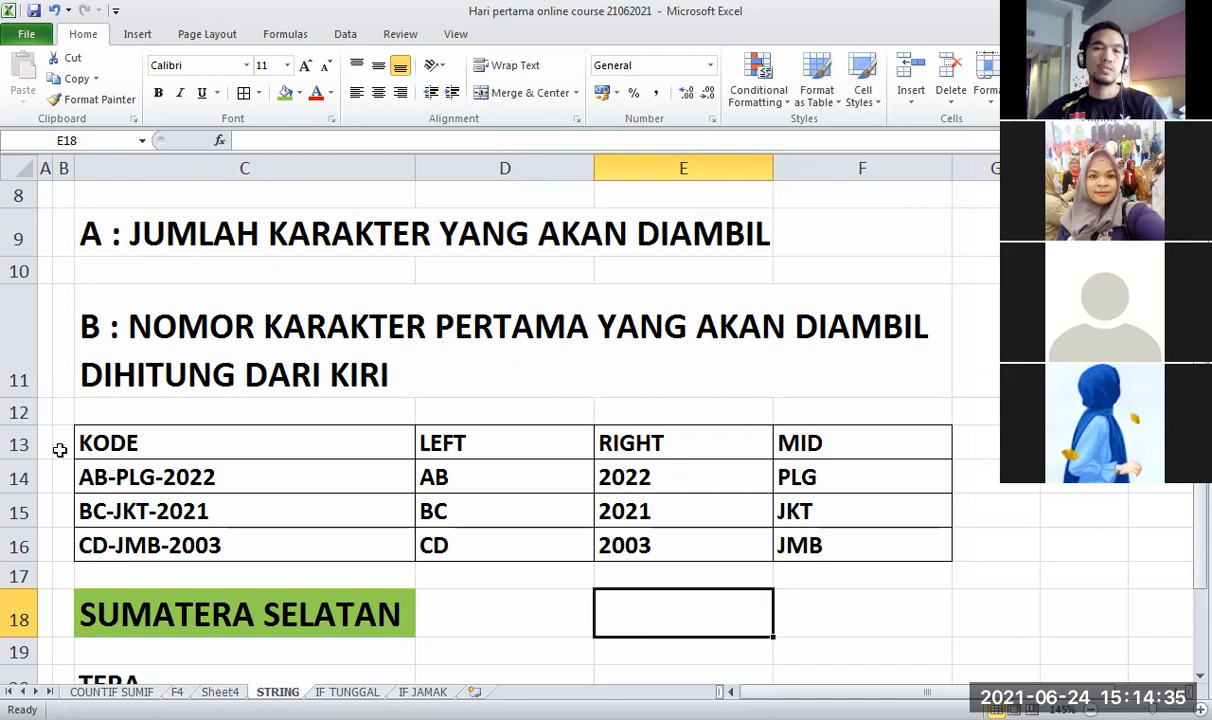
# Highlight the code AB-PLG-2022 in cell C14 with a yellow fill.
pyautogui.scroll(1, 68, 456)
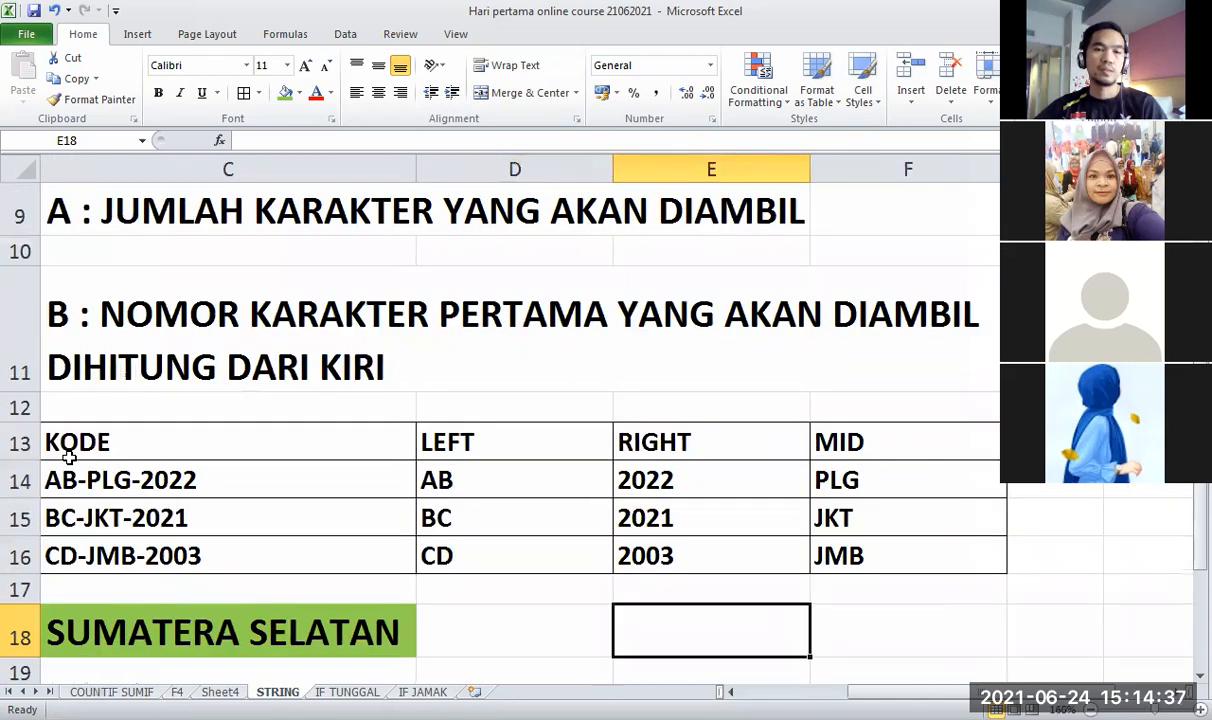
pyautogui.scroll(1, 68, 457)
pyautogui.moveTo(965, 692); pyautogui.dragTo(866, 692)
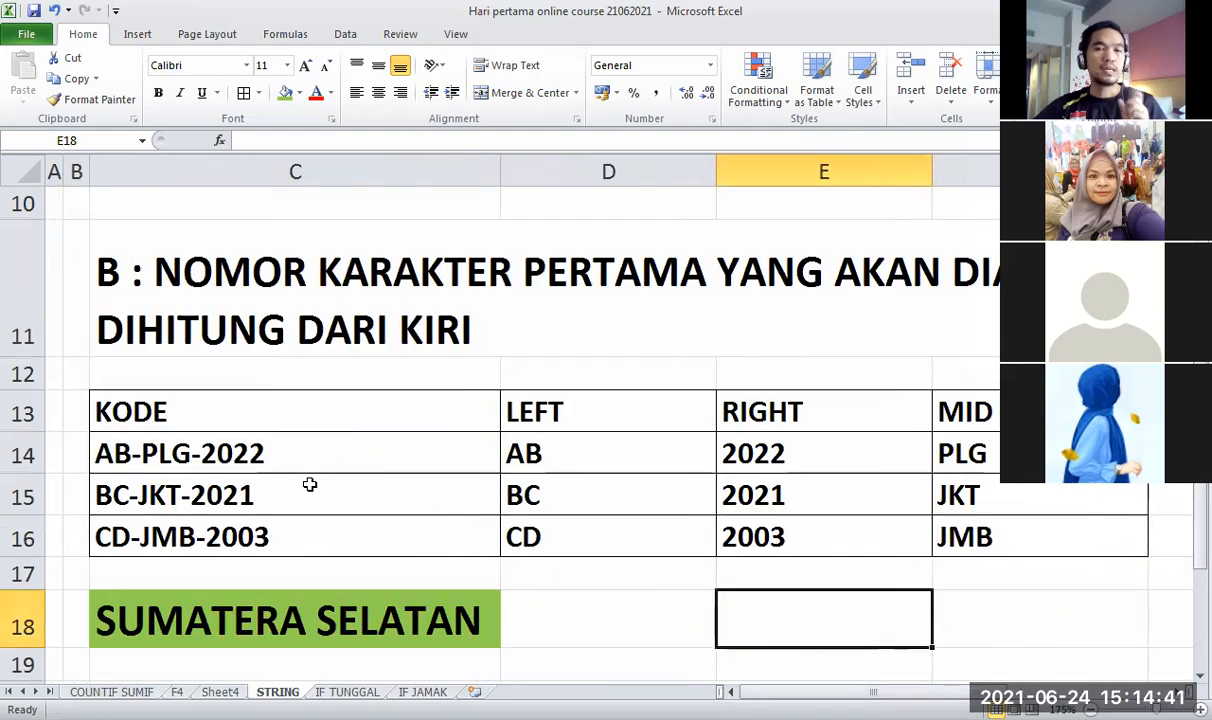
pyautogui.click(312, 447)
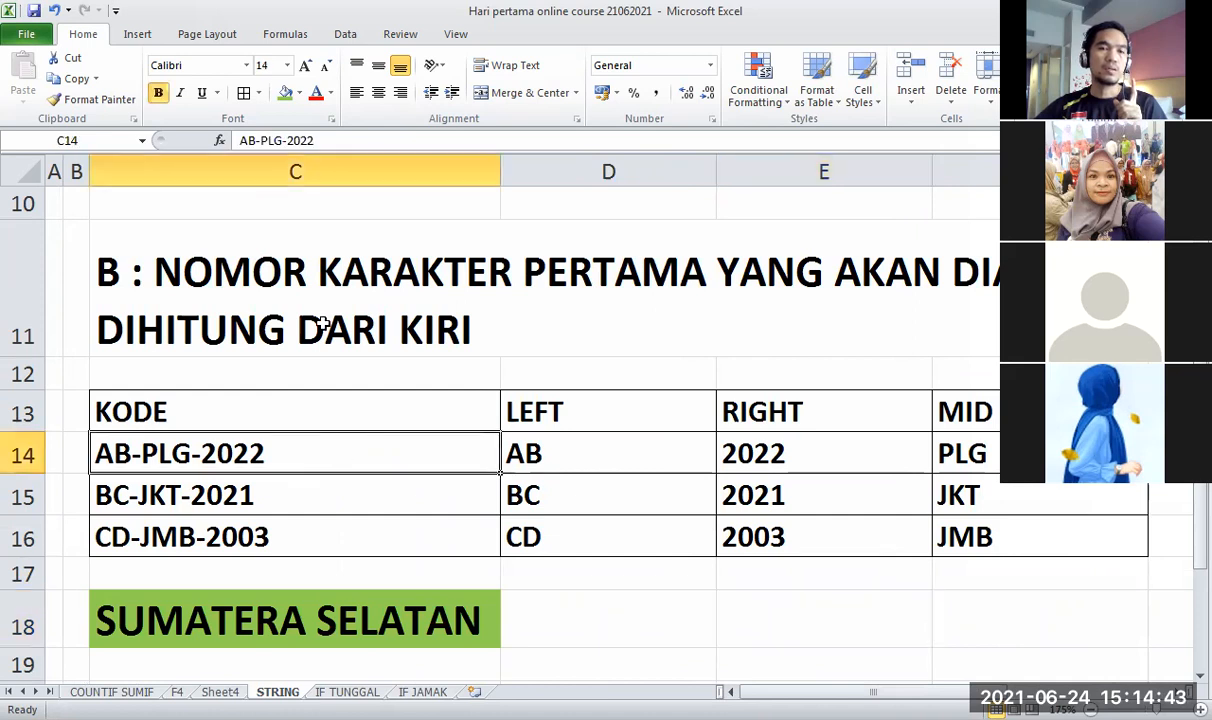
pyautogui.click(299, 93)
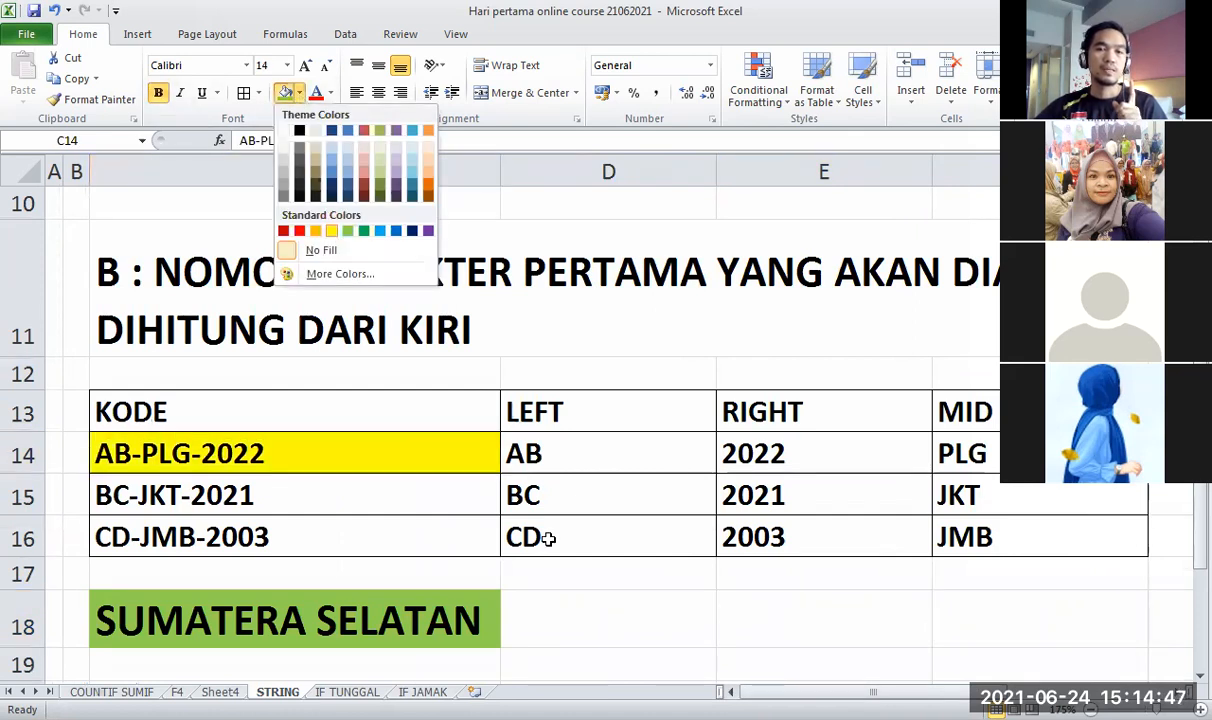
pyautogui.click(585, 605)
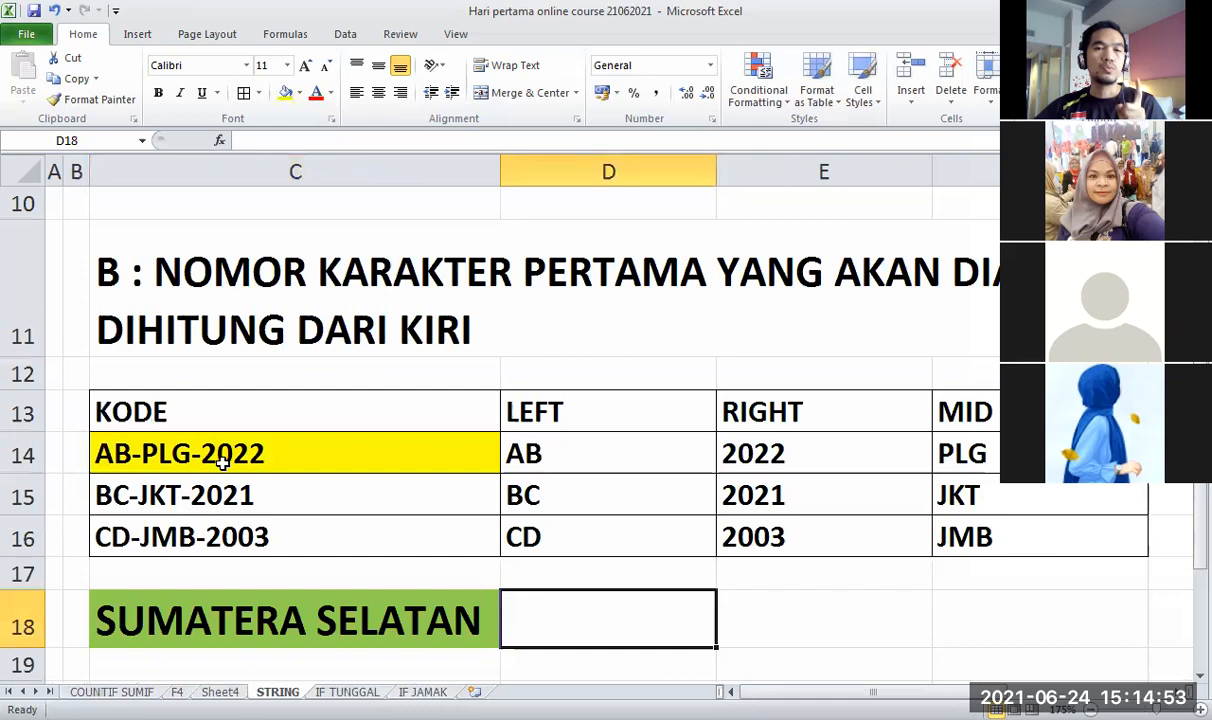
pyautogui.click(339, 454)
pyautogui.click(430, 413)
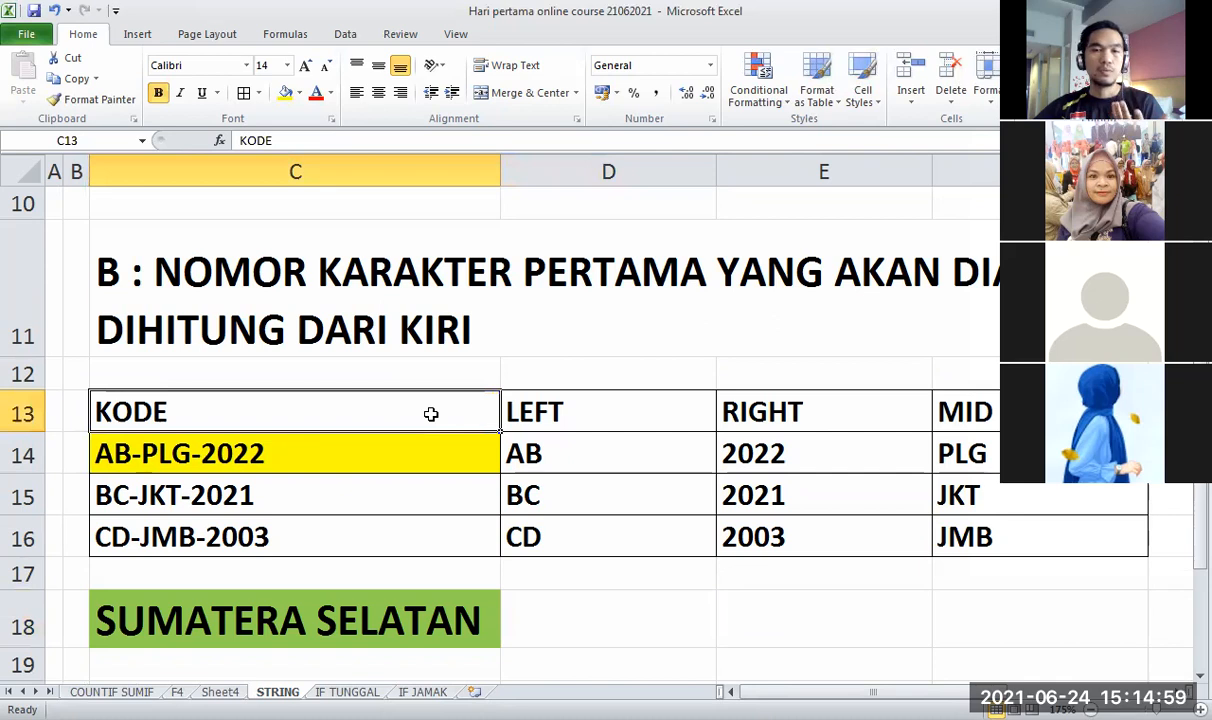
pyautogui.click(362, 446)
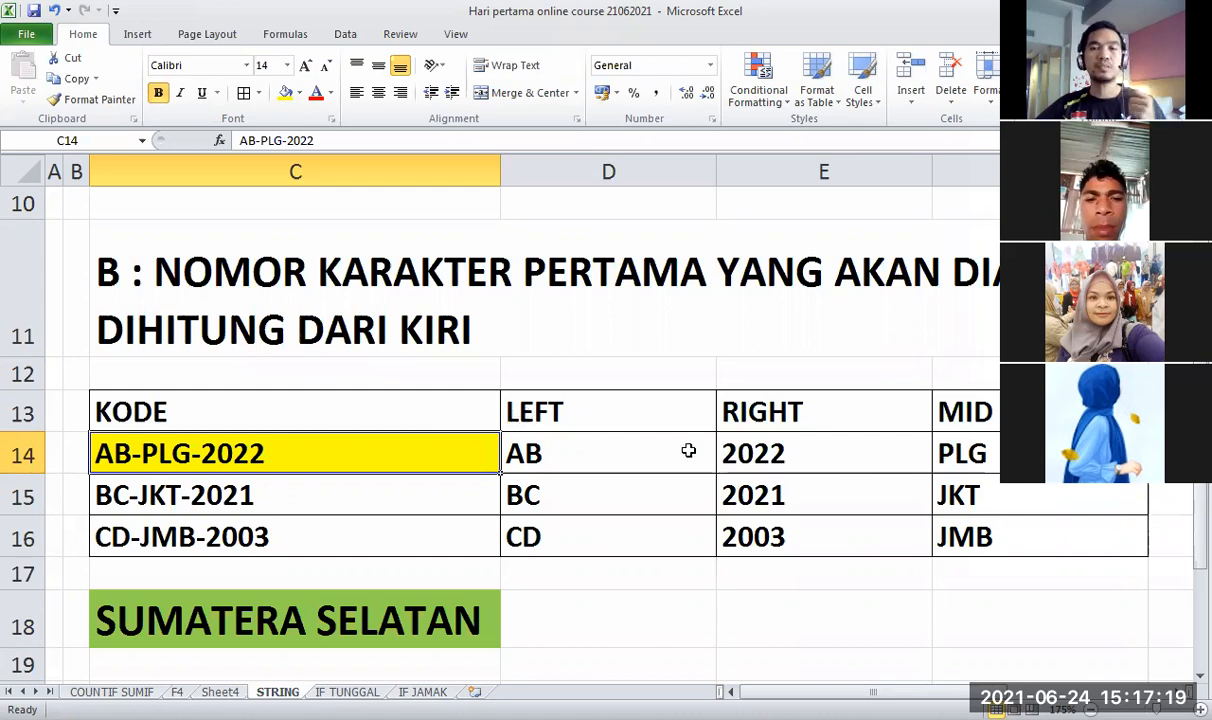
pyautogui.click(826, 416)
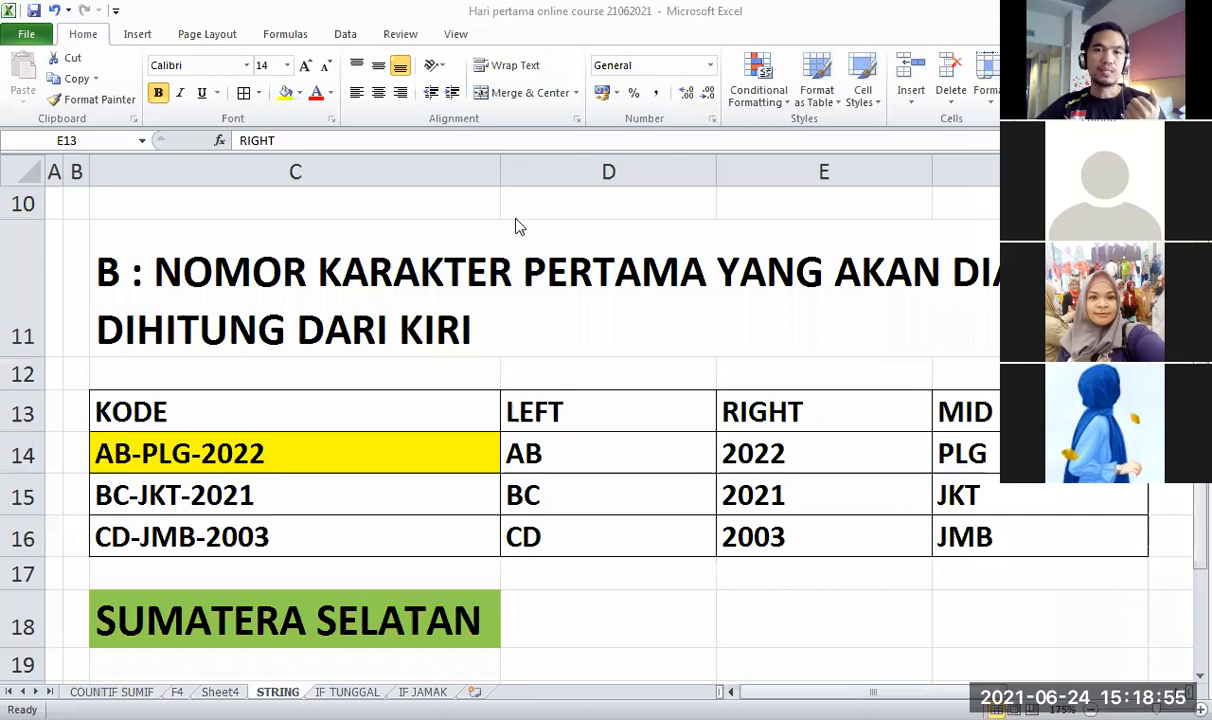
# Narrow columns C, D and E so the KODE, LEFT, RIGHT and MID table becomes more compact.
pyautogui.click(498, 181)
pyautogui.moveTo(498, 181); pyautogui.dragTo(372, 194)
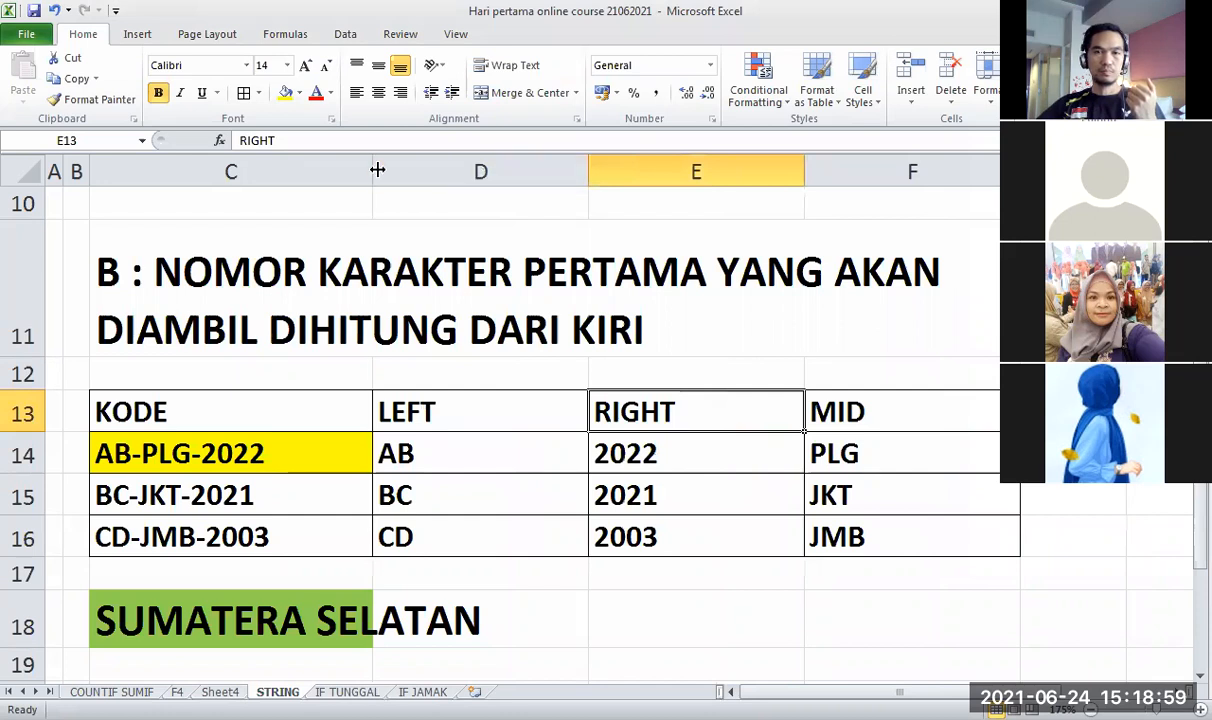
pyautogui.moveTo(588, 166); pyautogui.dragTo(510, 166)
pyautogui.moveTo(725, 168); pyautogui.dragTo(699, 168)
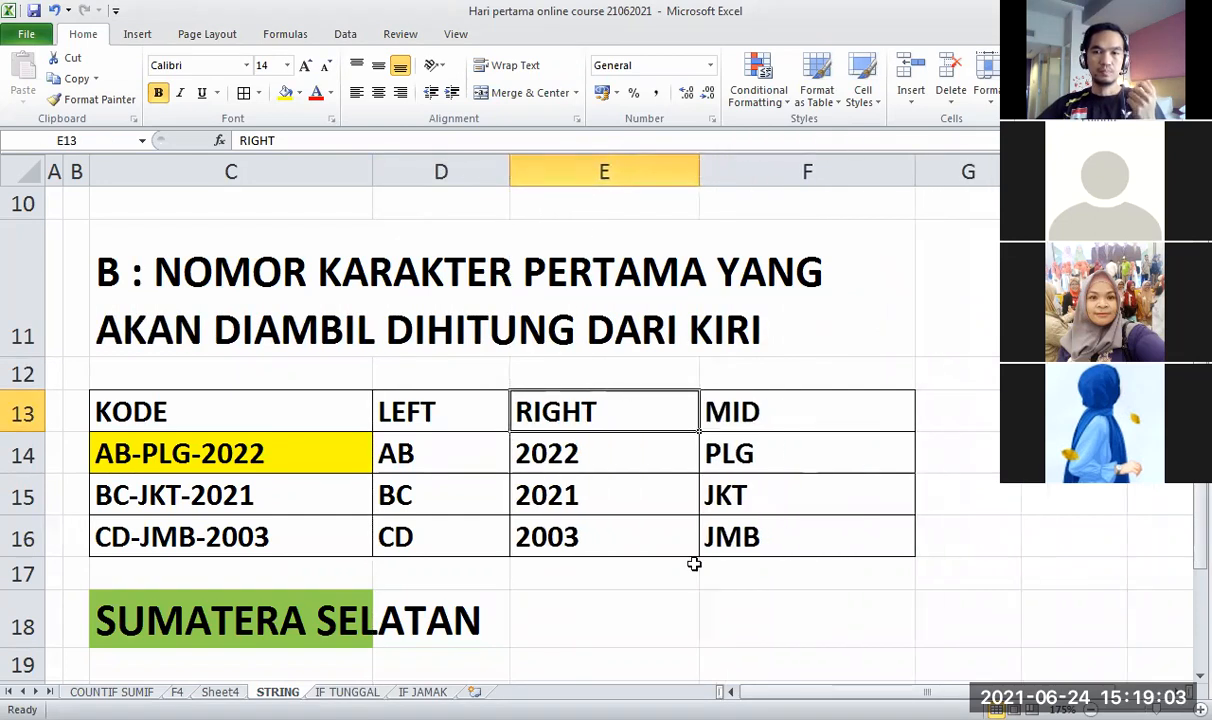
pyautogui.click(745, 605)
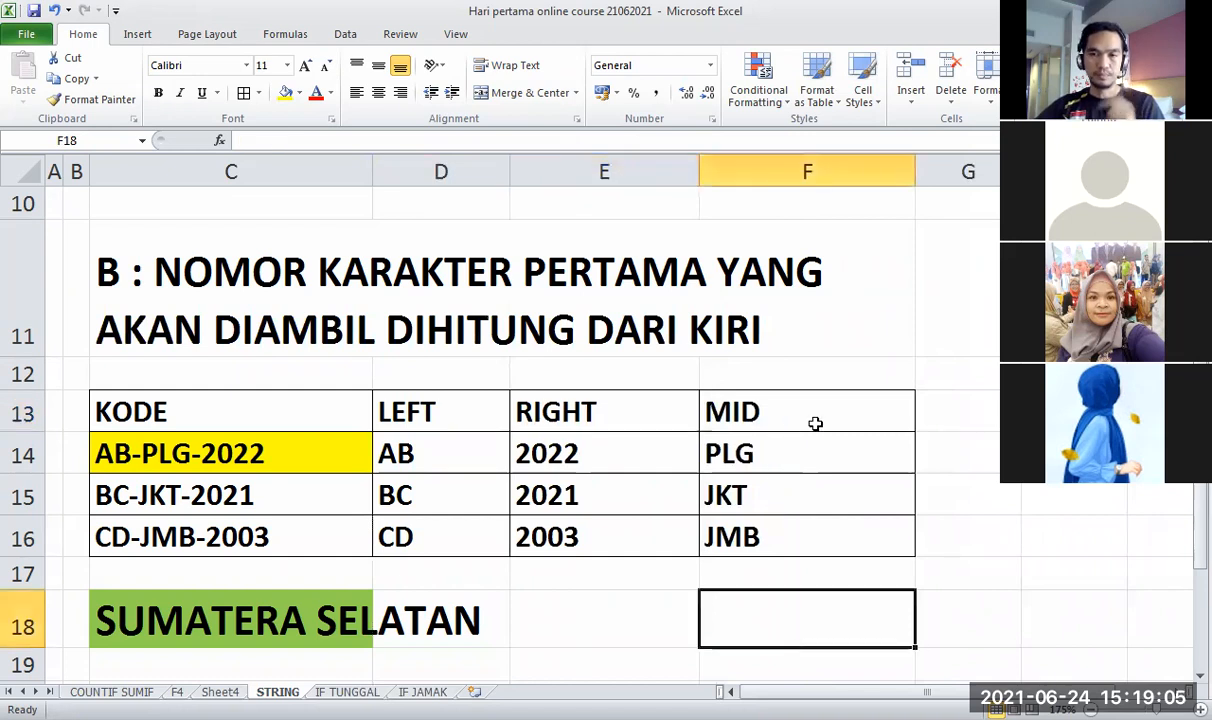
# Fill the LEFT, RIGHT and MID header cells D13:F13 with light blue.
pyautogui.click(770, 401)
pyautogui.moveTo(440, 411); pyautogui.dragTo(790, 411)
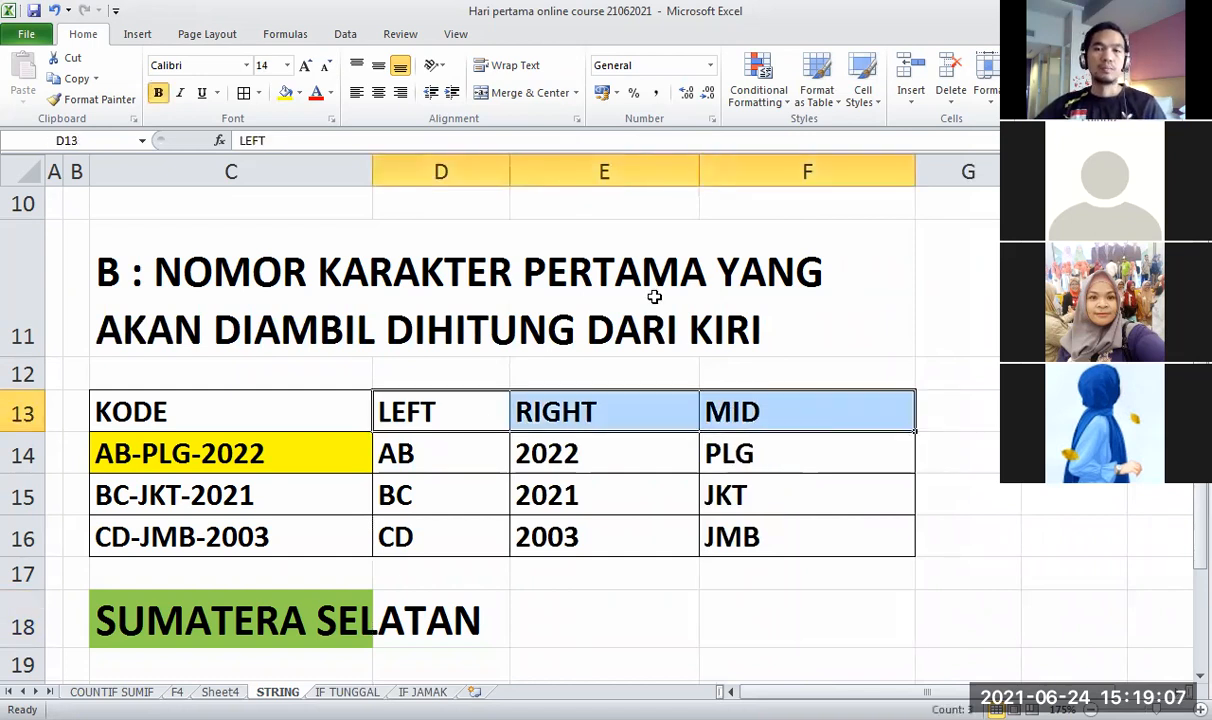
pyautogui.click(298, 94)
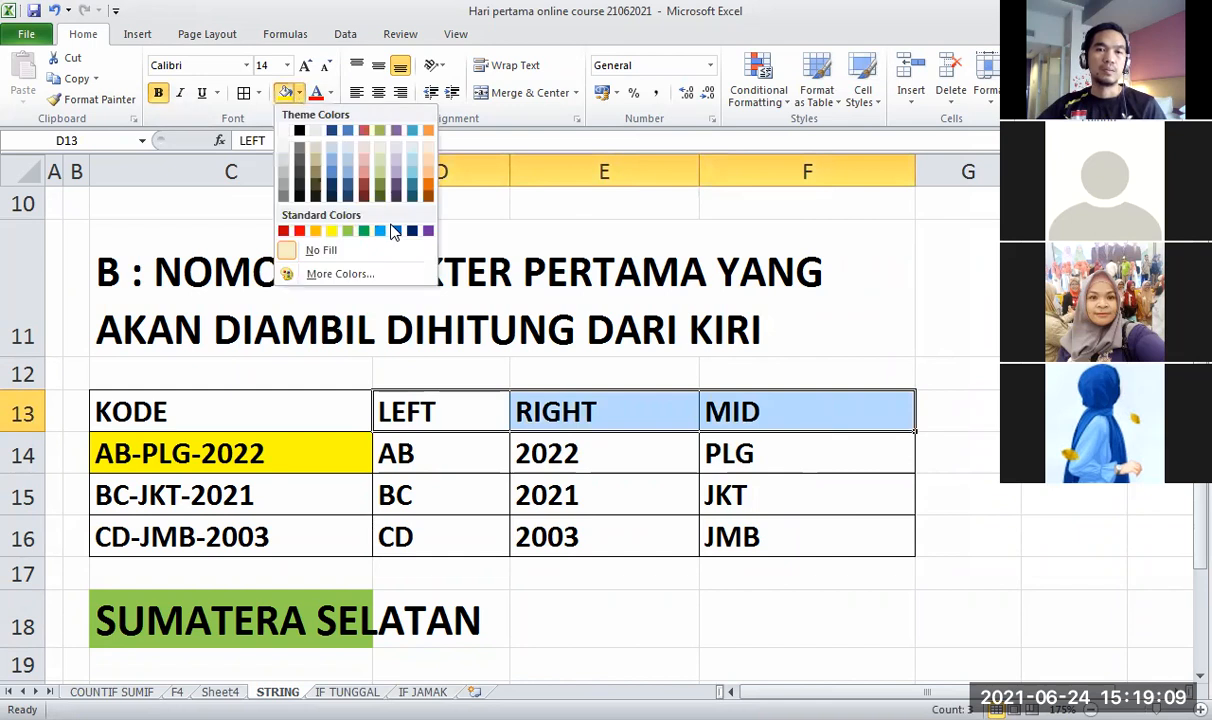
pyautogui.click(815, 420)
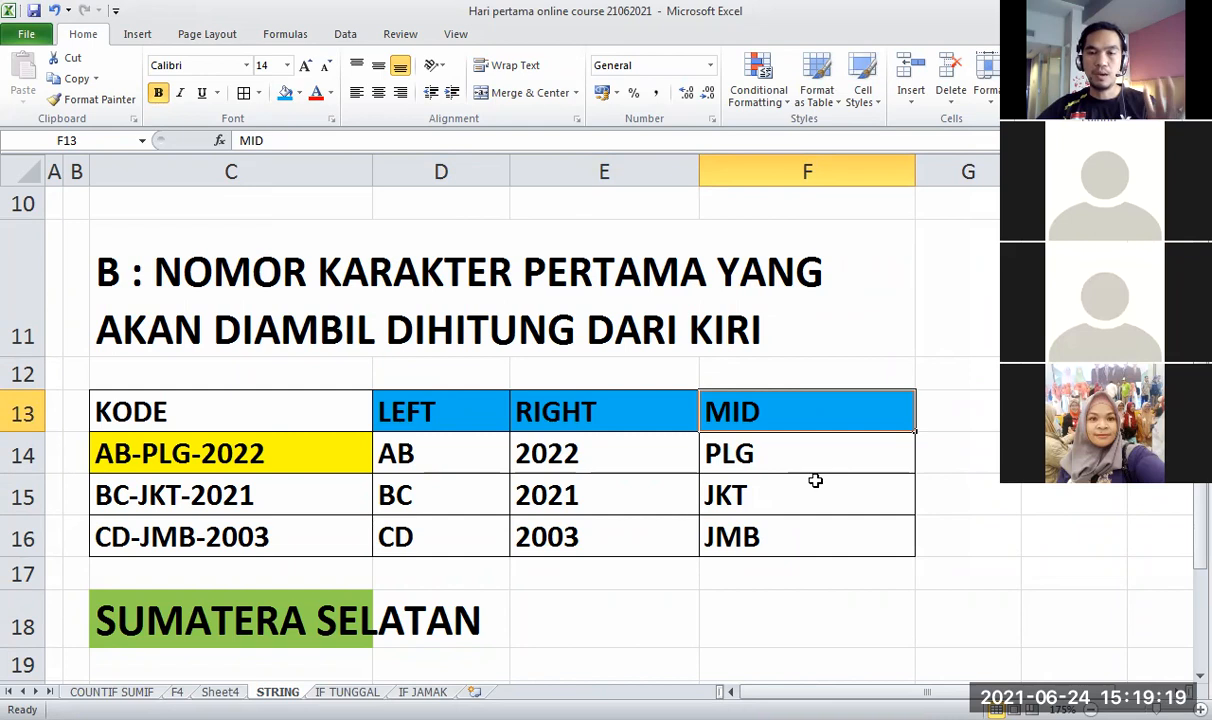
pyautogui.click(814, 492)
pyautogui.click(779, 600)
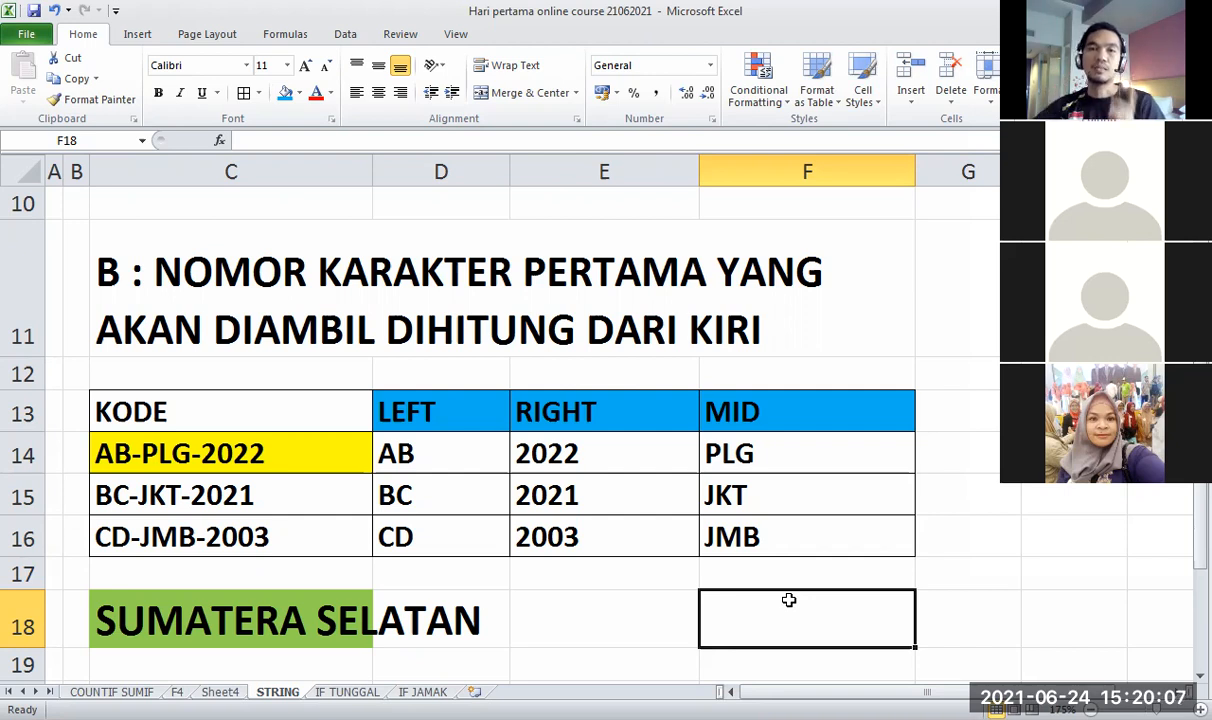
pyautogui.click(627, 137)
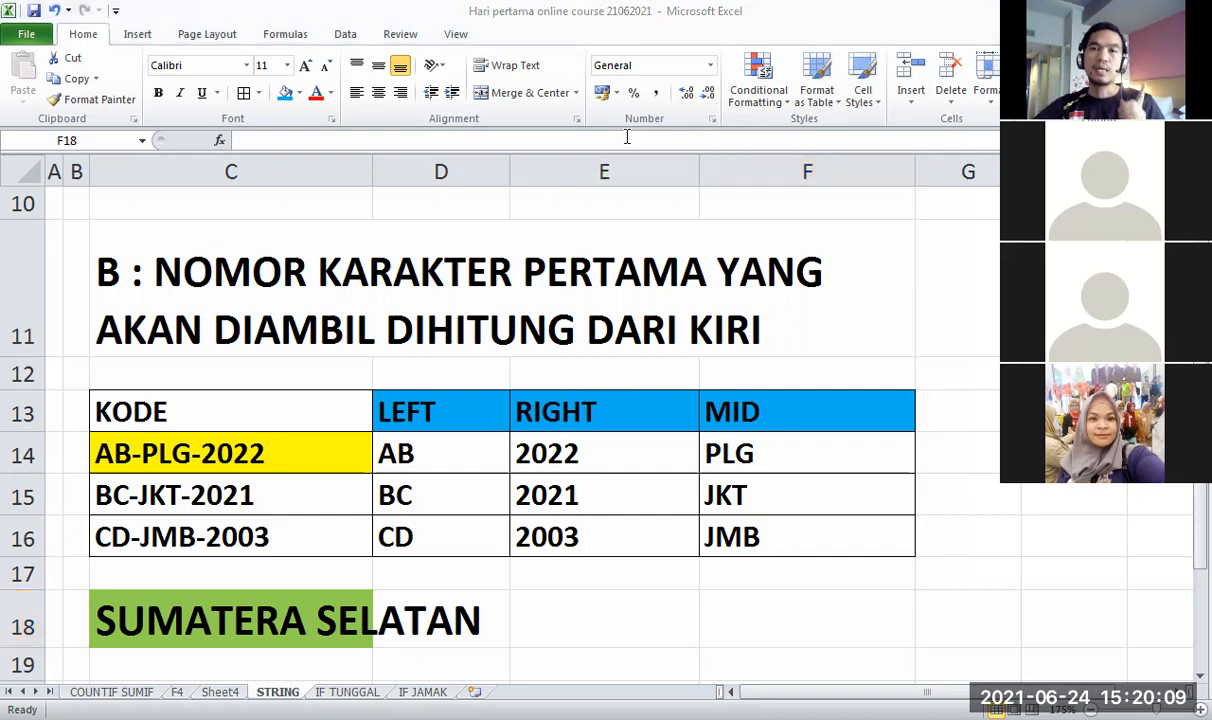
pyautogui.click(657, 120)
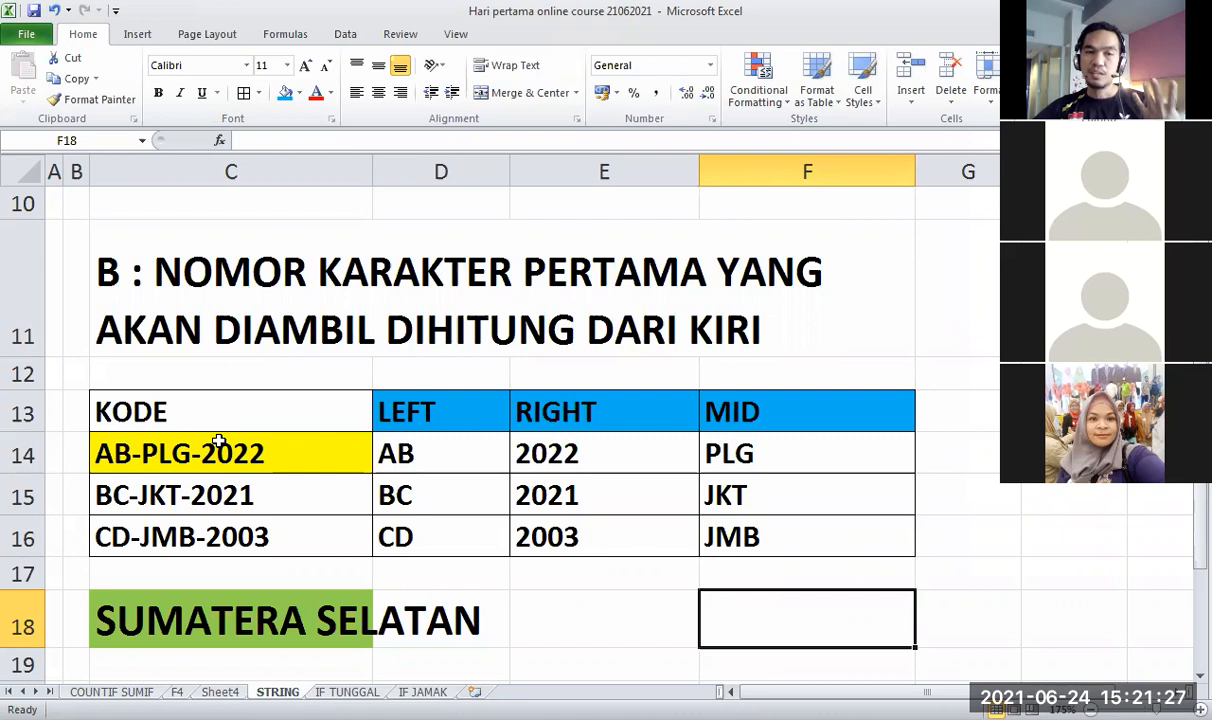
# Examine the code AB-PLG-2022 in cell C14, marking its last part, 2022, without editing the text.
pyautogui.click(298, 448)
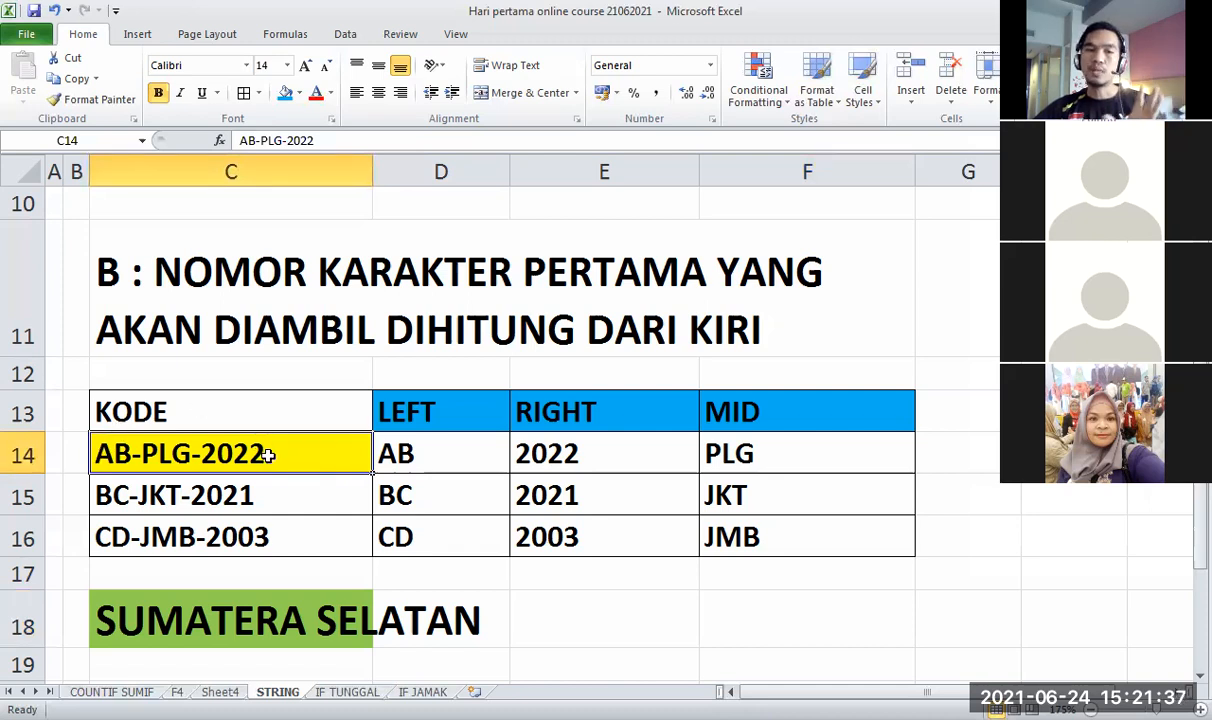
pyautogui.doubleClick(212, 452)
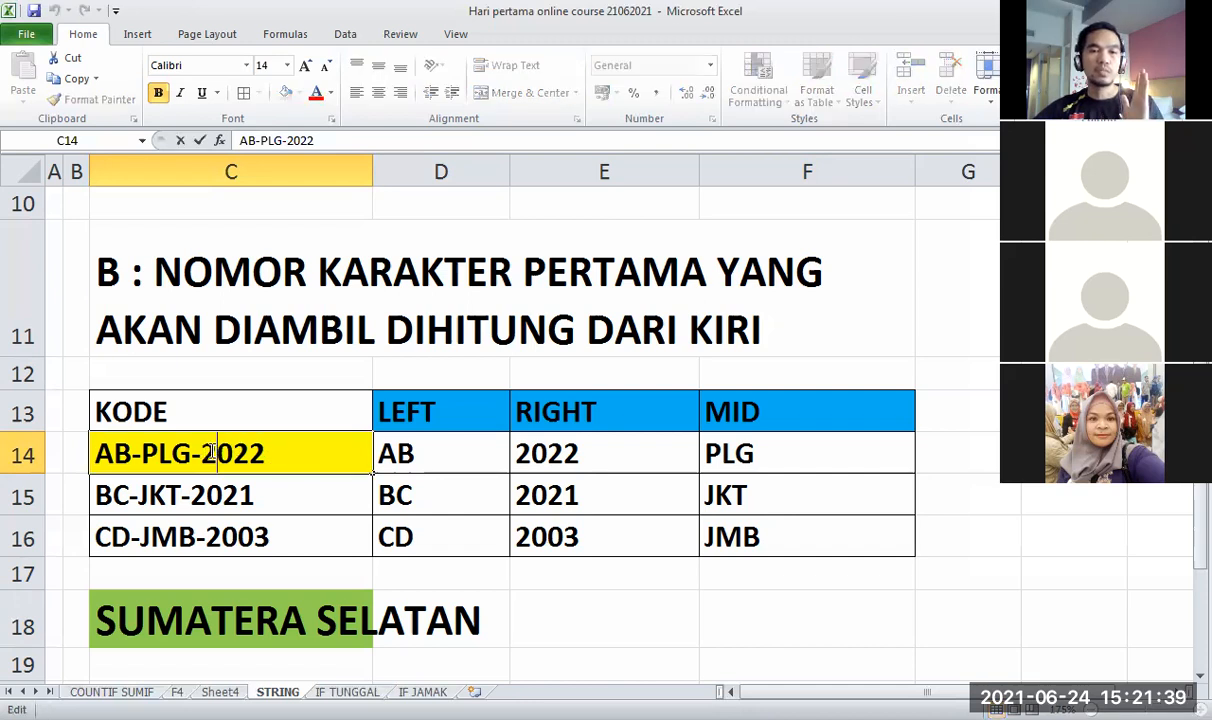
pyautogui.doubleClick(268, 455)
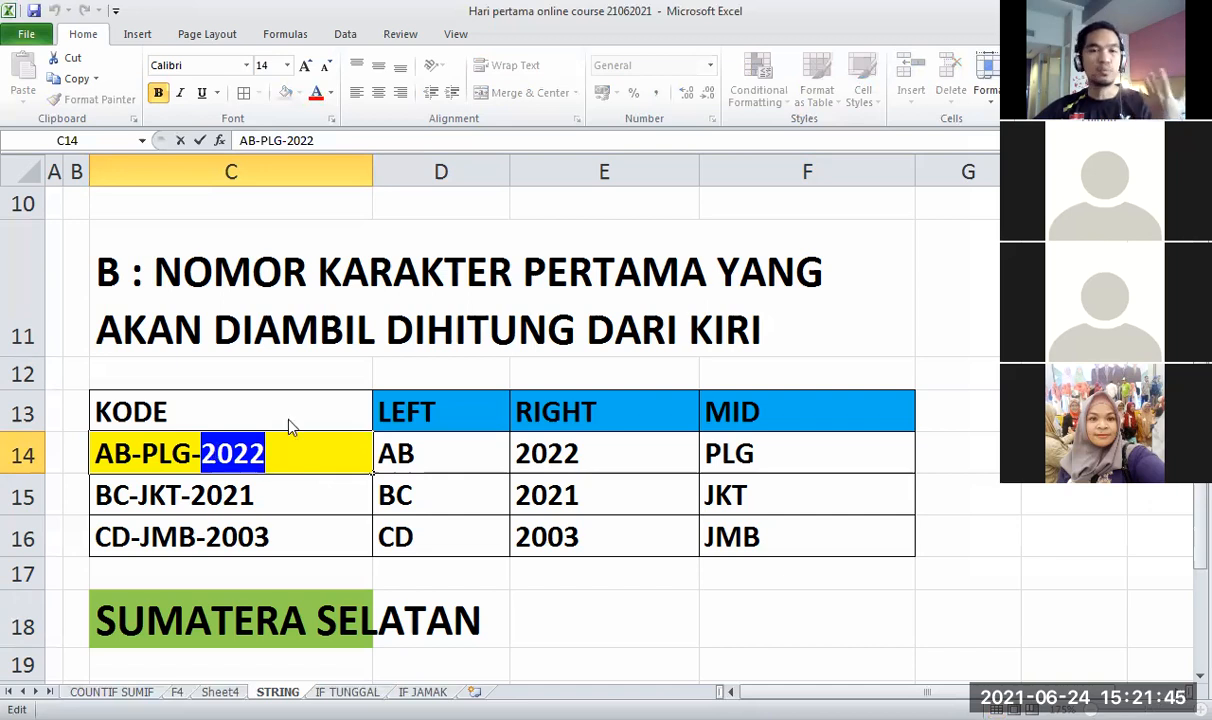
pyautogui.press('Escape')
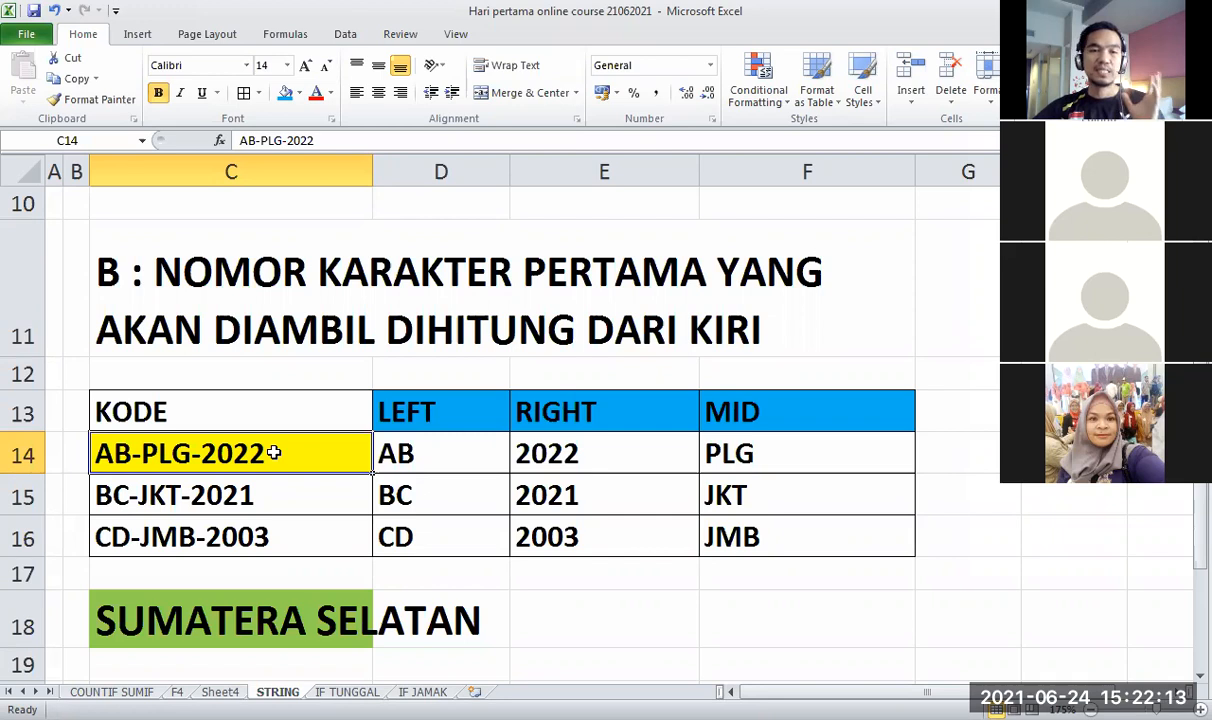
pyautogui.click(320, 409)
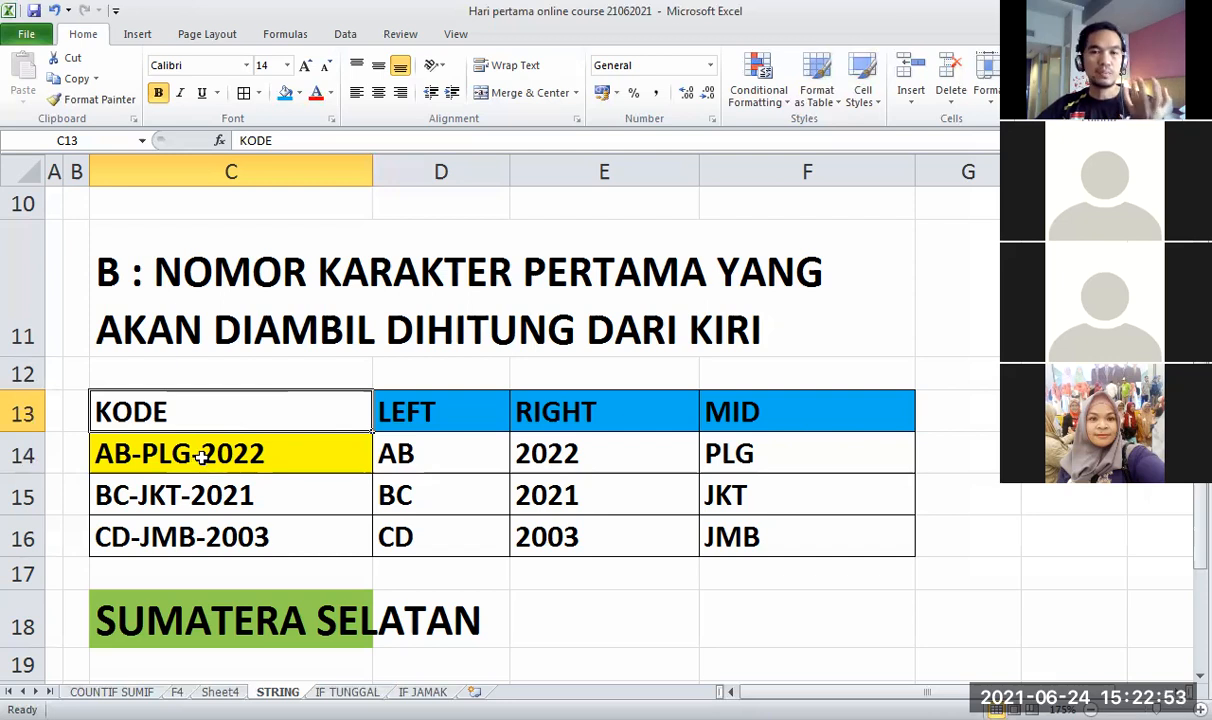
pyautogui.click(323, 456)
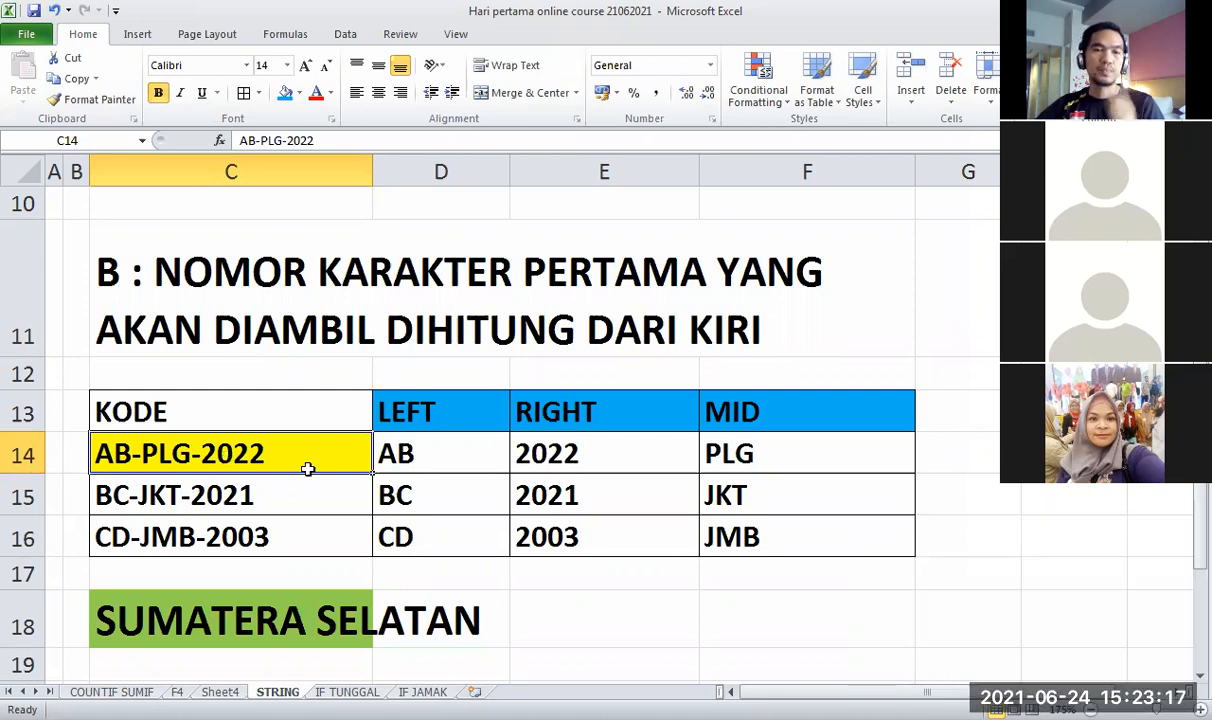
pyautogui.click(586, 585)
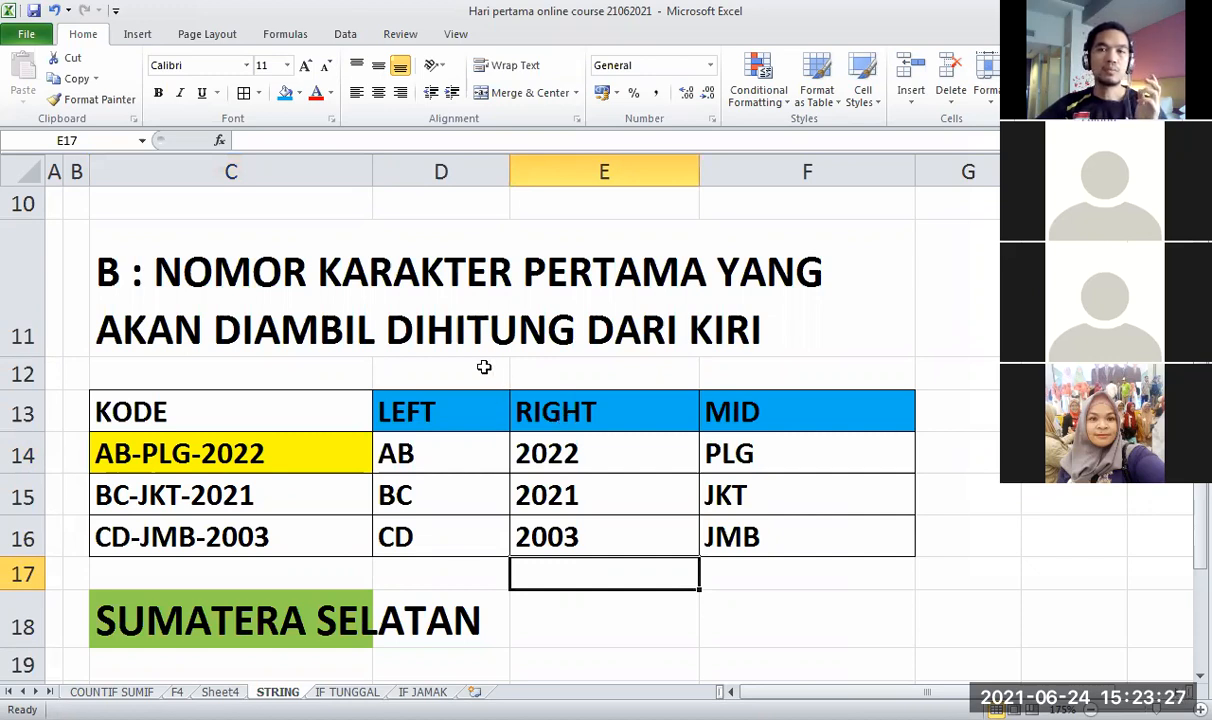
# Enter the sample word JAKARTA in cell C34, in the empty area below the example table.
pyautogui.scroll(-6, 479, 360)
pyautogui.scroll(-1, 279, 329)
pyautogui.click(201, 290)
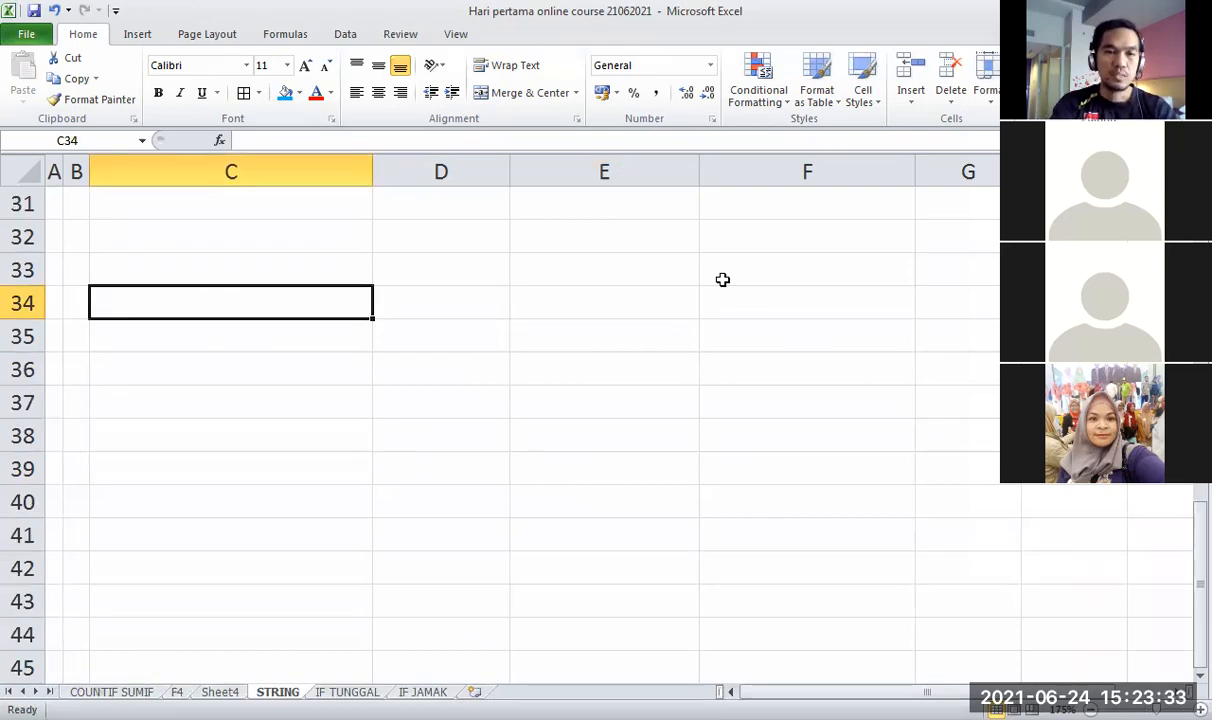
pyautogui.write('JAKARTA')
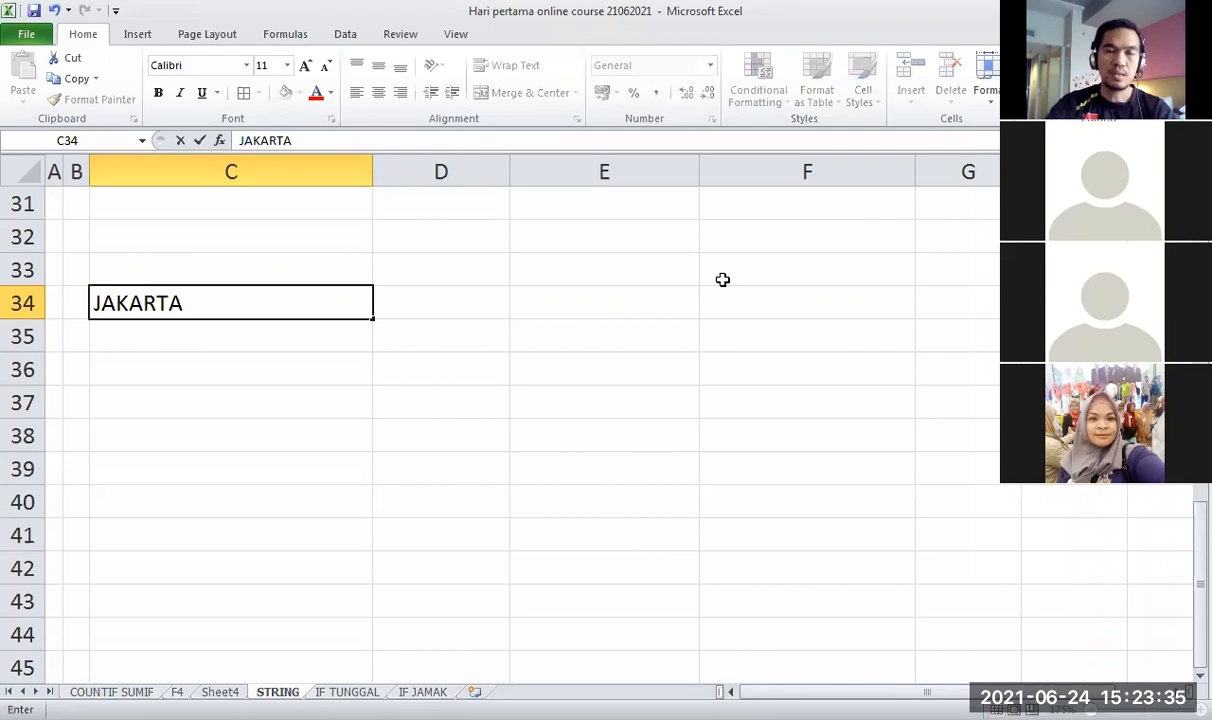
pyautogui.press('Return')
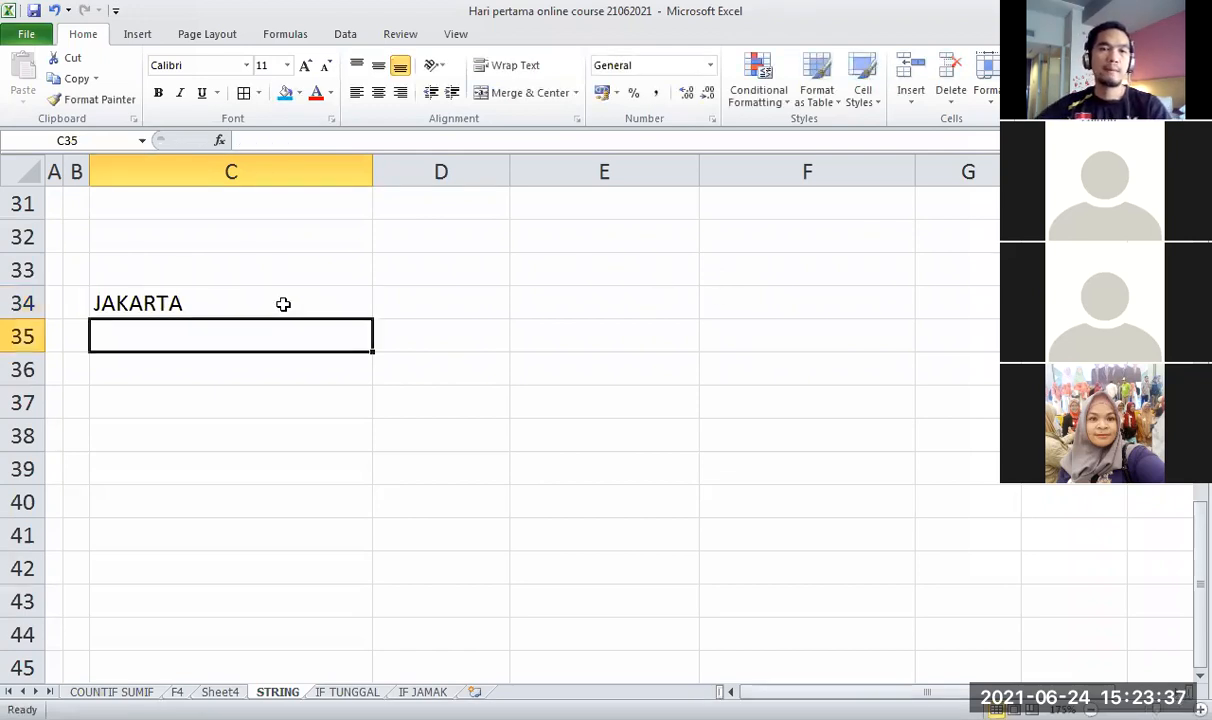
# Format the word JAKARTA in cell C34 as bold with font size 20.
pyautogui.press('Up')
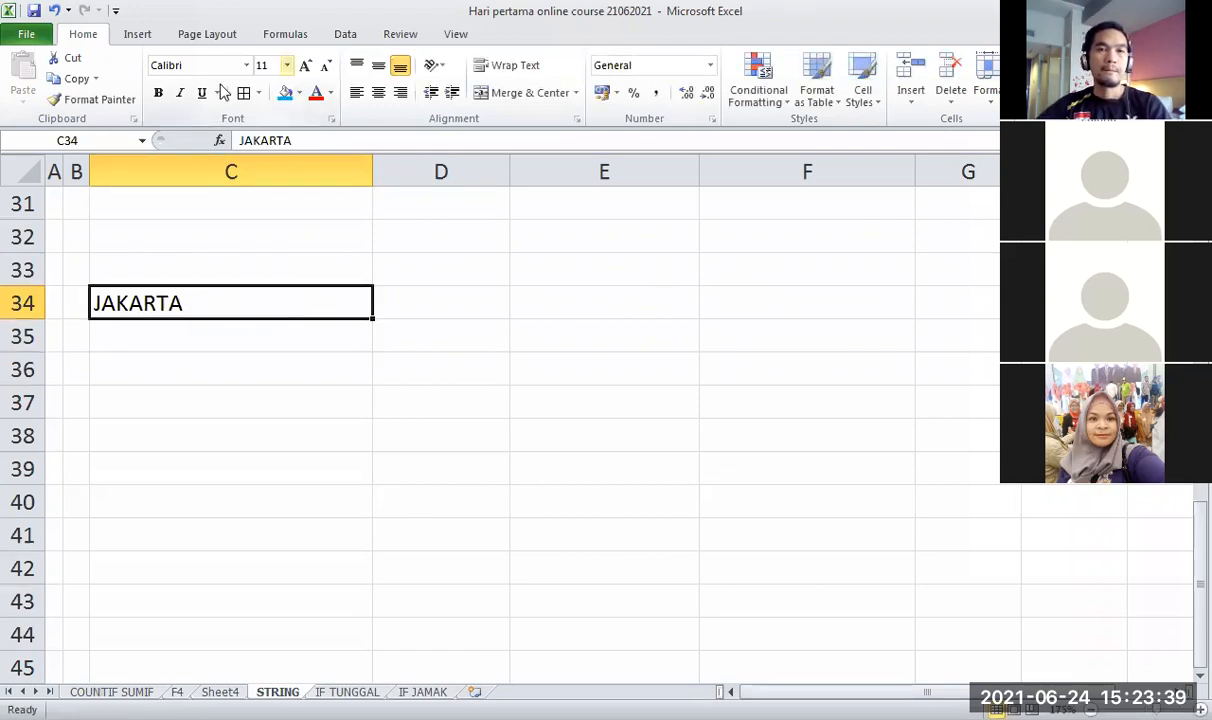
pyautogui.click(262, 218)
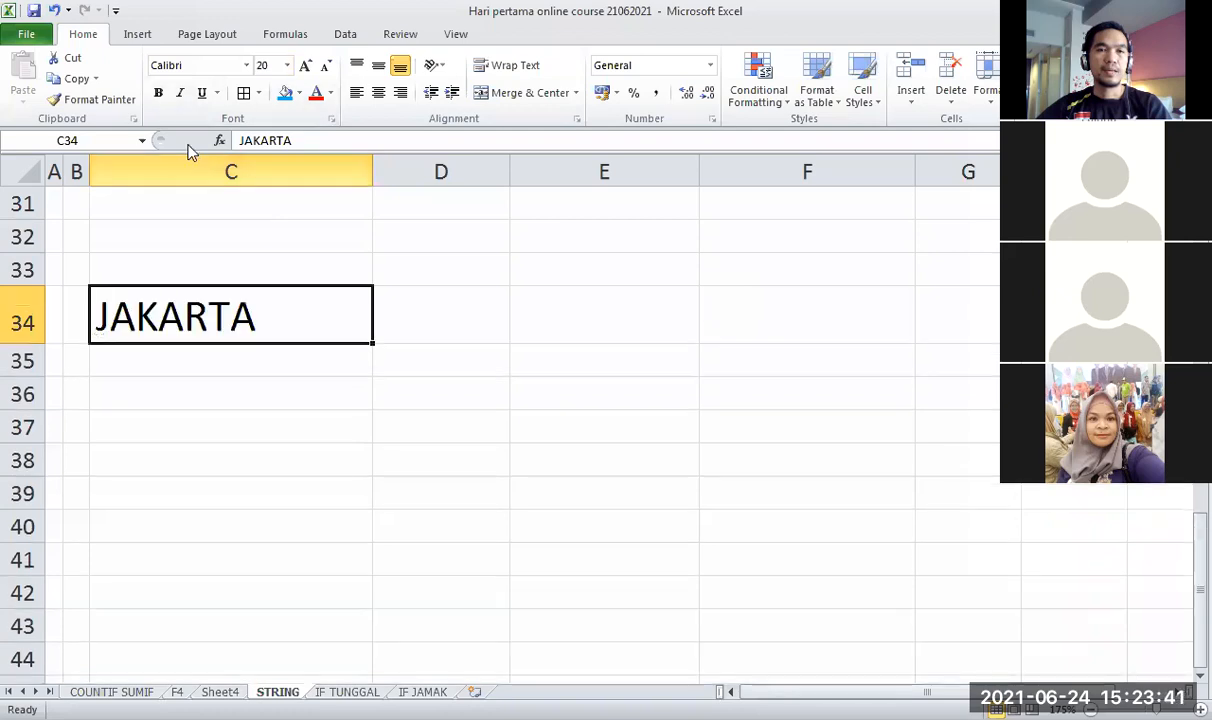
pyautogui.click(286, 65)
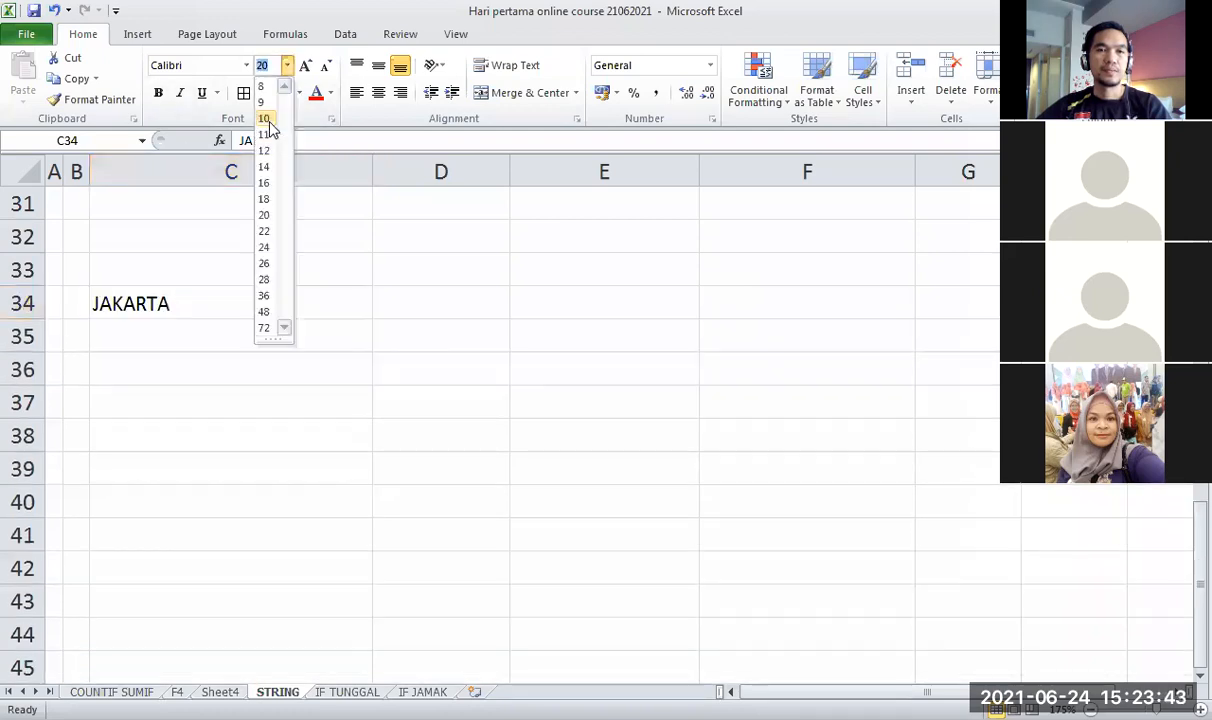
pyautogui.click(265, 119)
pyautogui.click(286, 65)
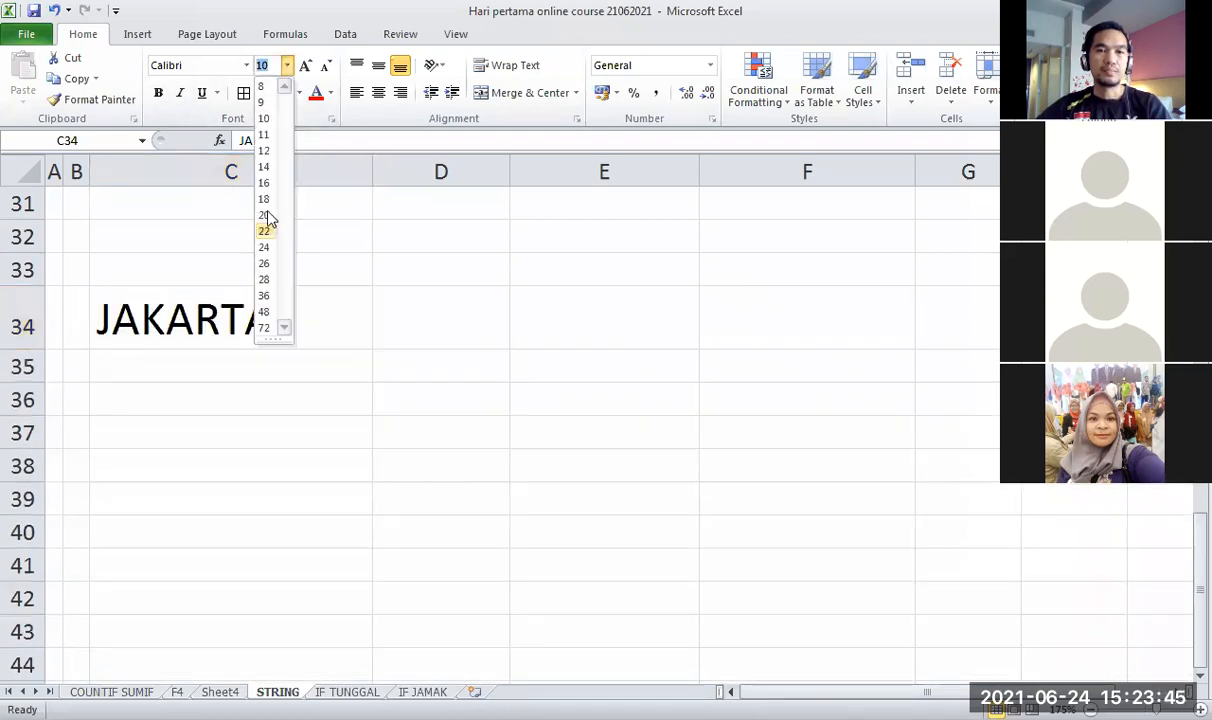
pyautogui.click(264, 214)
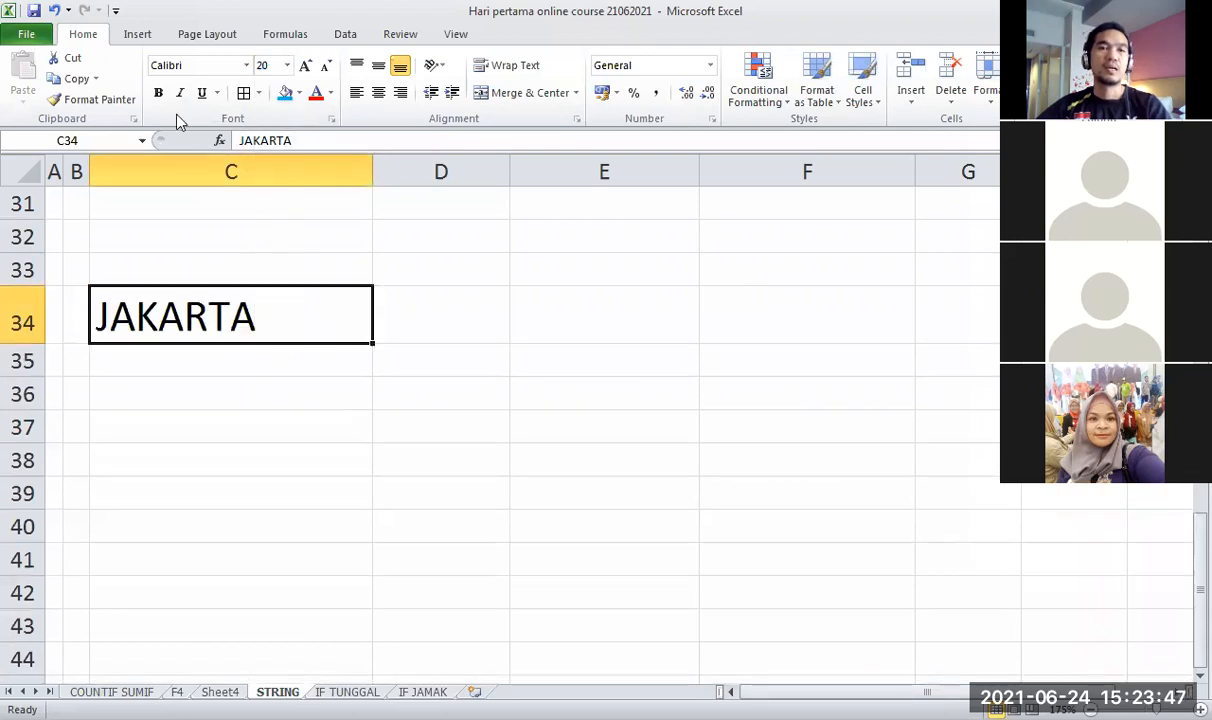
pyautogui.click(158, 93)
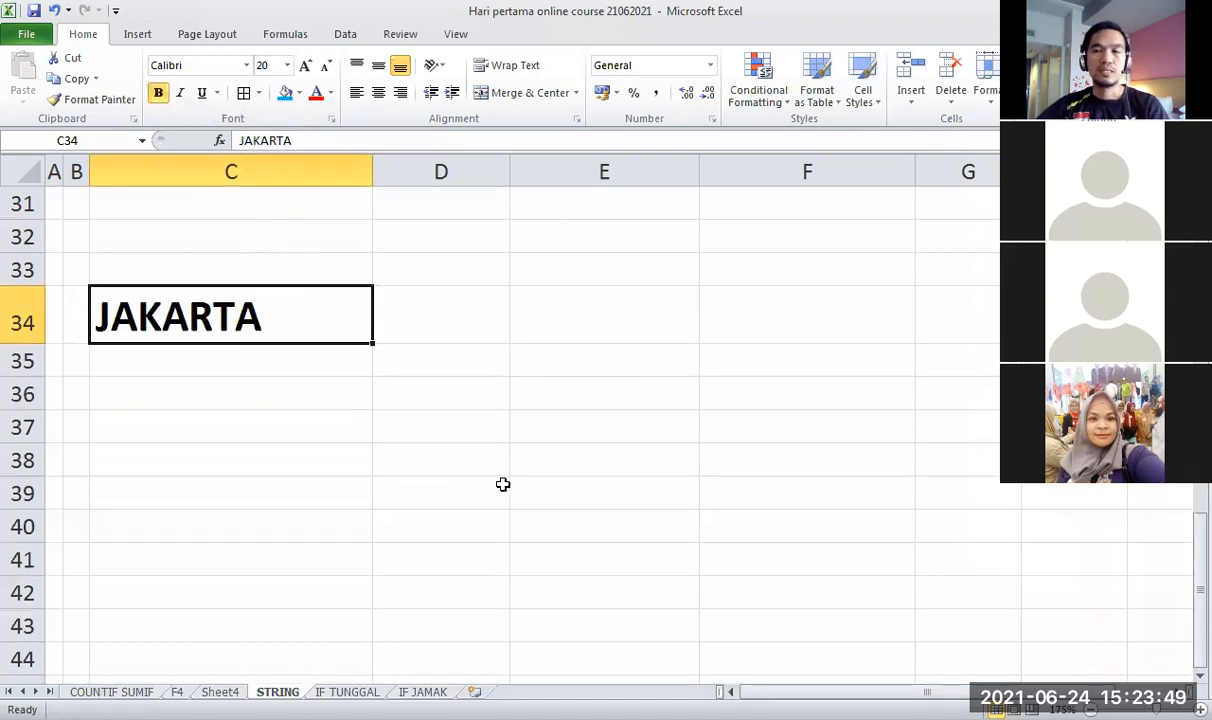
pyautogui.click(480, 480)
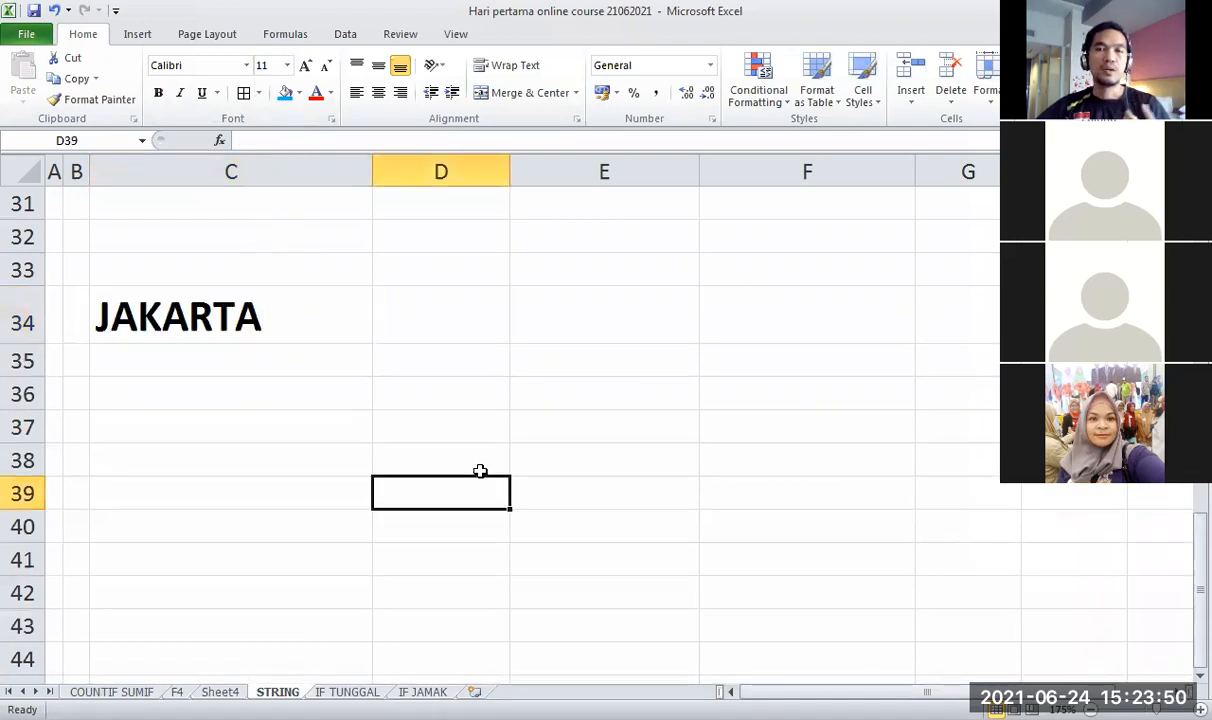
pyautogui.click(595, 87)
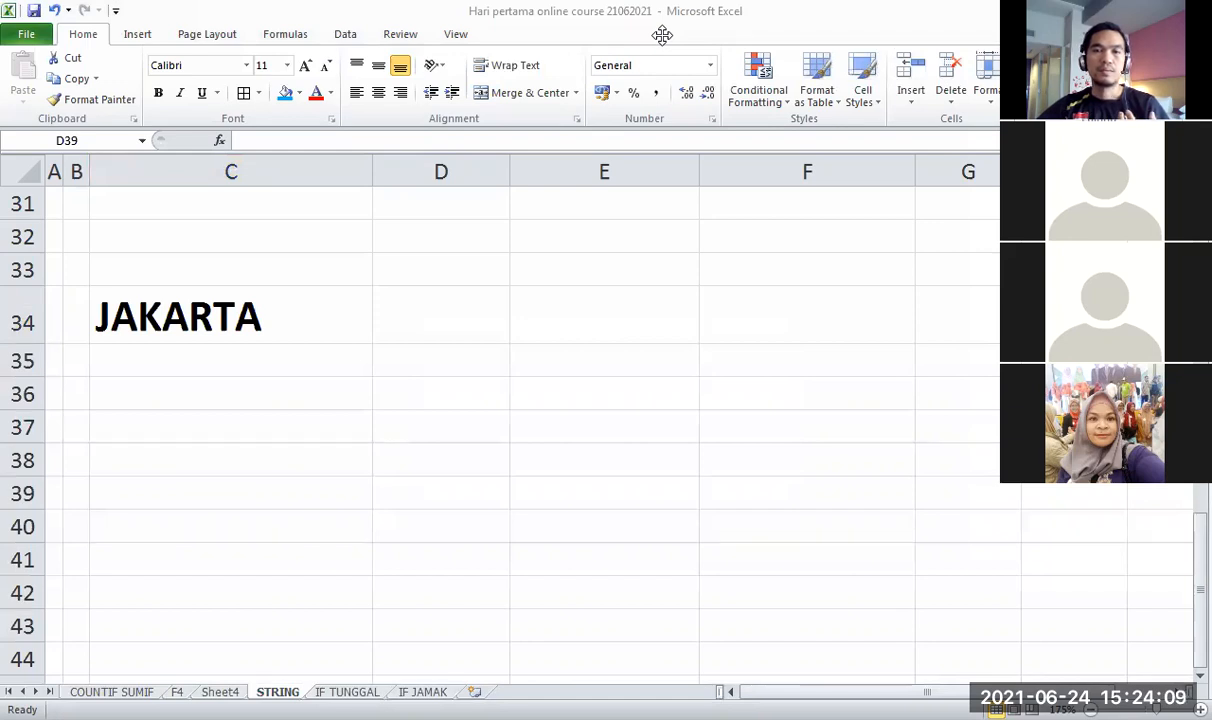
pyautogui.click(399, 416)
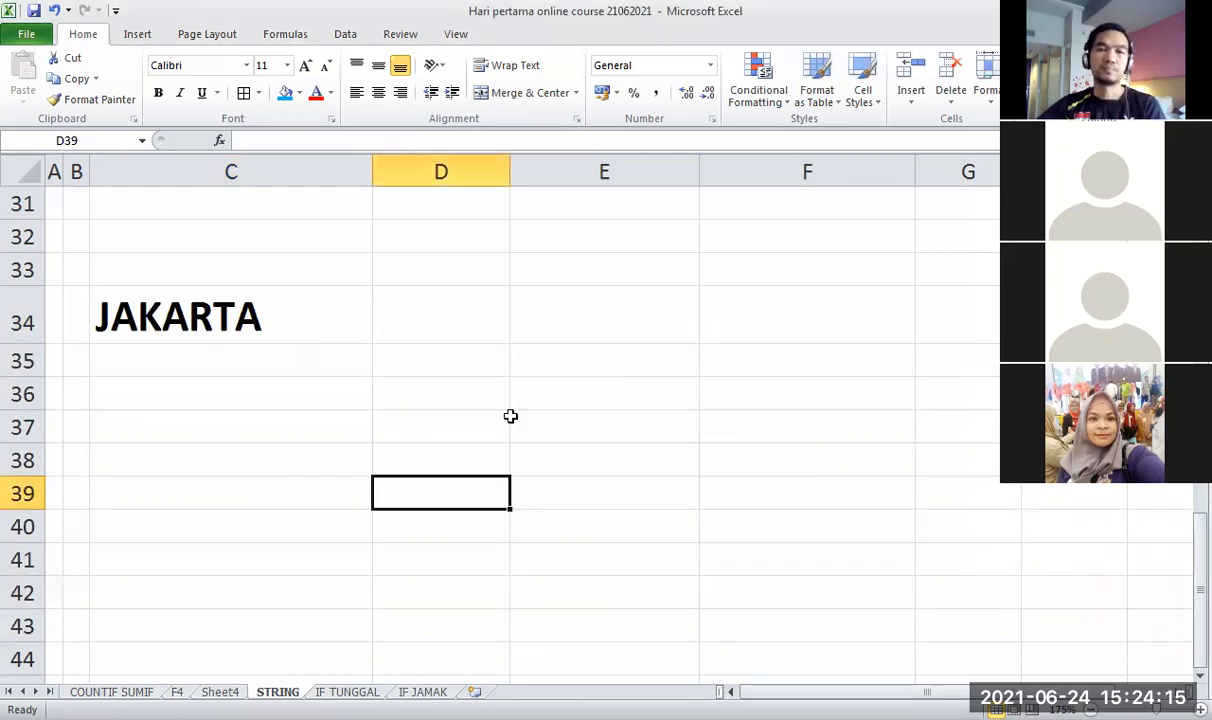
pyautogui.press('Right')
pyautogui.press('Up')
pyautogui.press('Up')
pyautogui.press('Left')
pyautogui.press('Left')
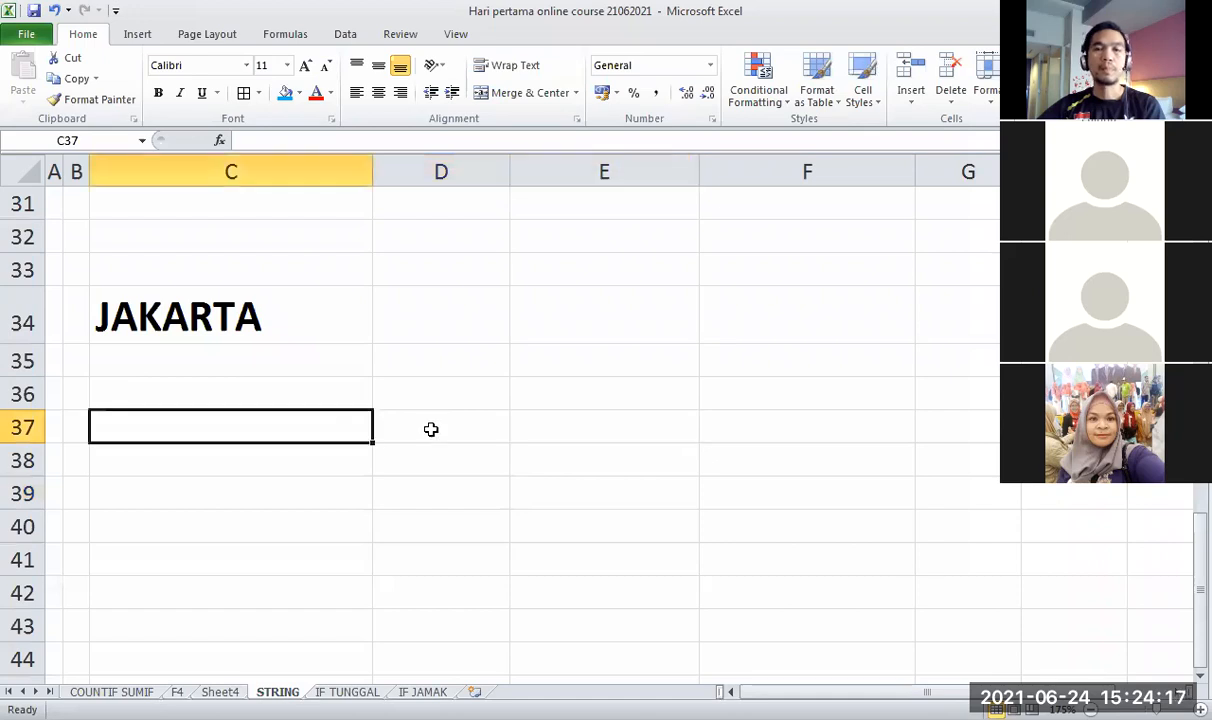
pyautogui.click(303, 385)
pyautogui.press('Right')
pyautogui.press('Down')
pyautogui.press('Down')
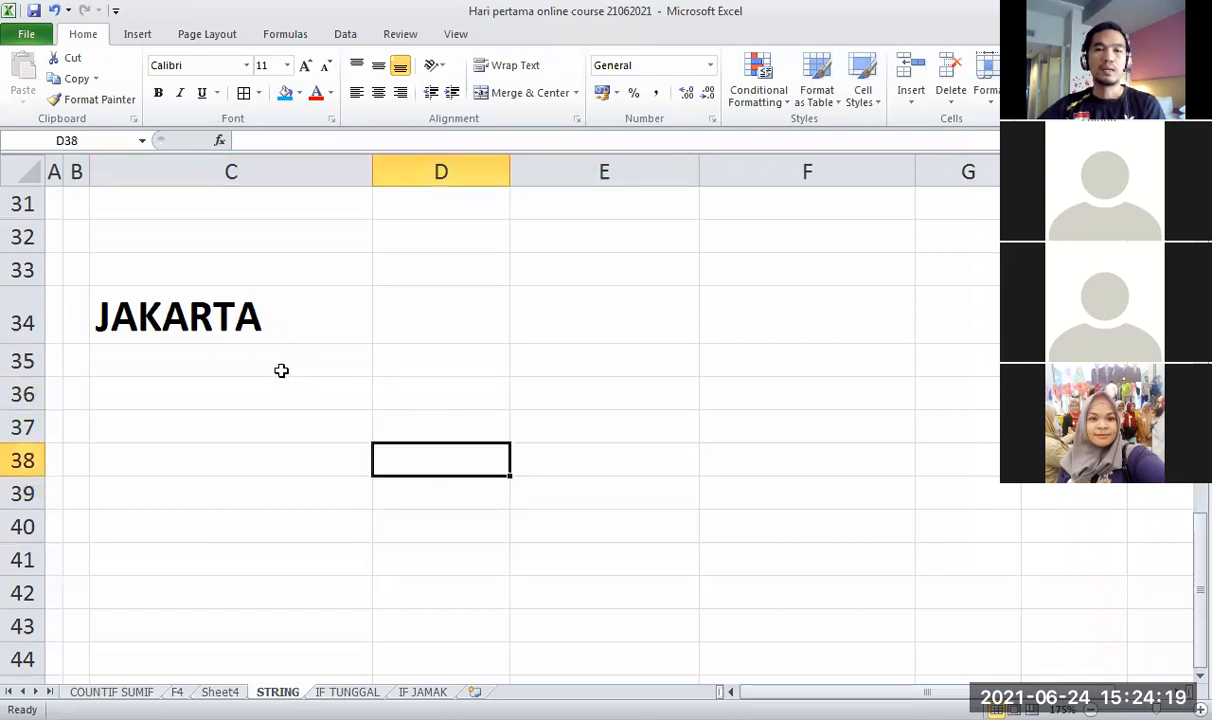
pyautogui.click(425, 305)
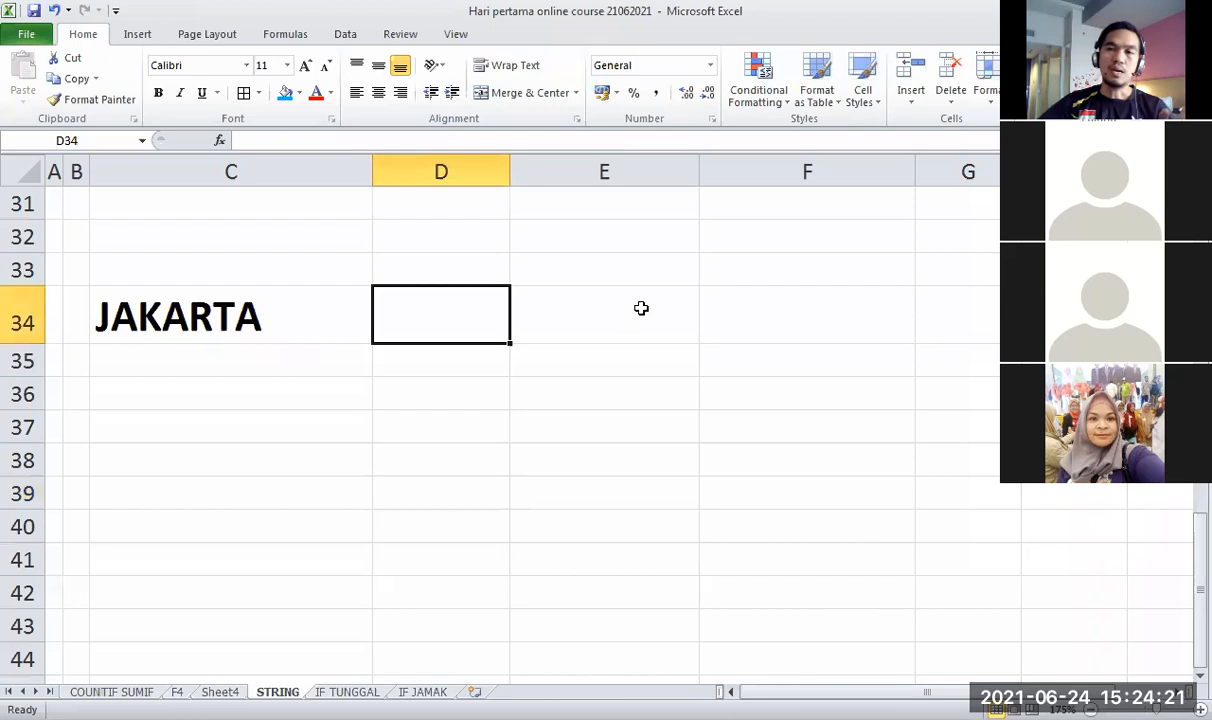
pyautogui.click(298, 359)
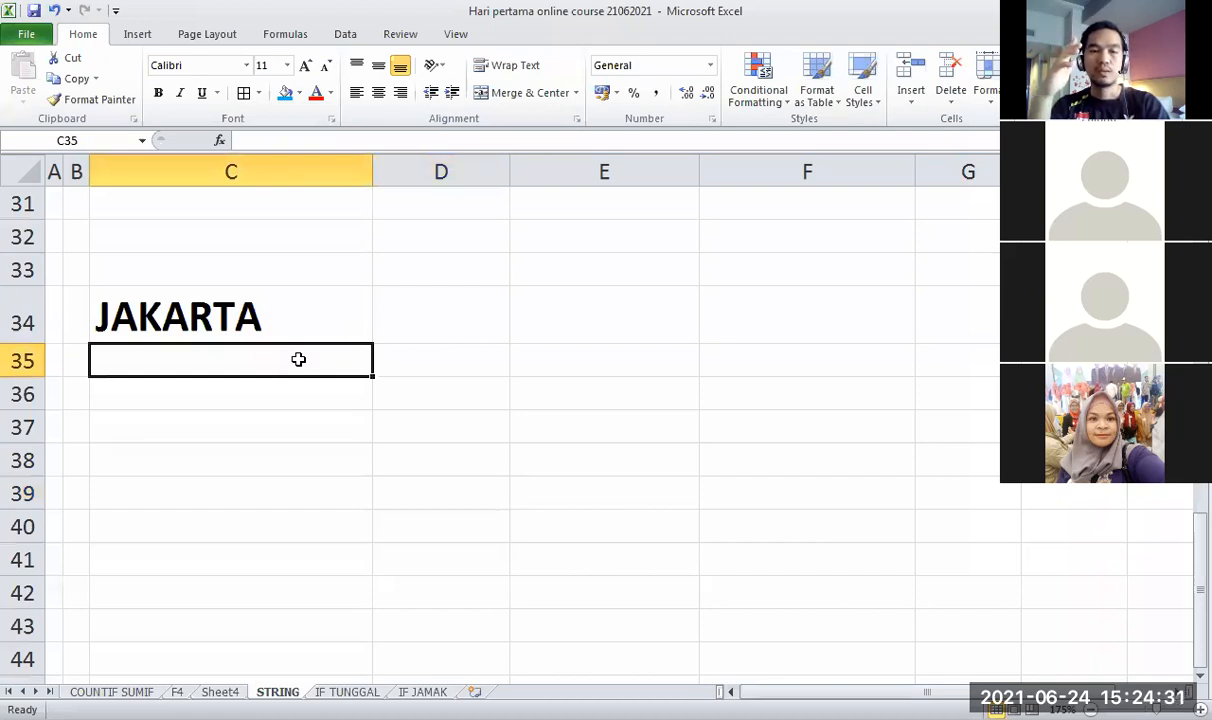
# Enter the fragment RT in cell C35 below JAKARTA and its matching function MID in D35.
pyautogui.write('R')
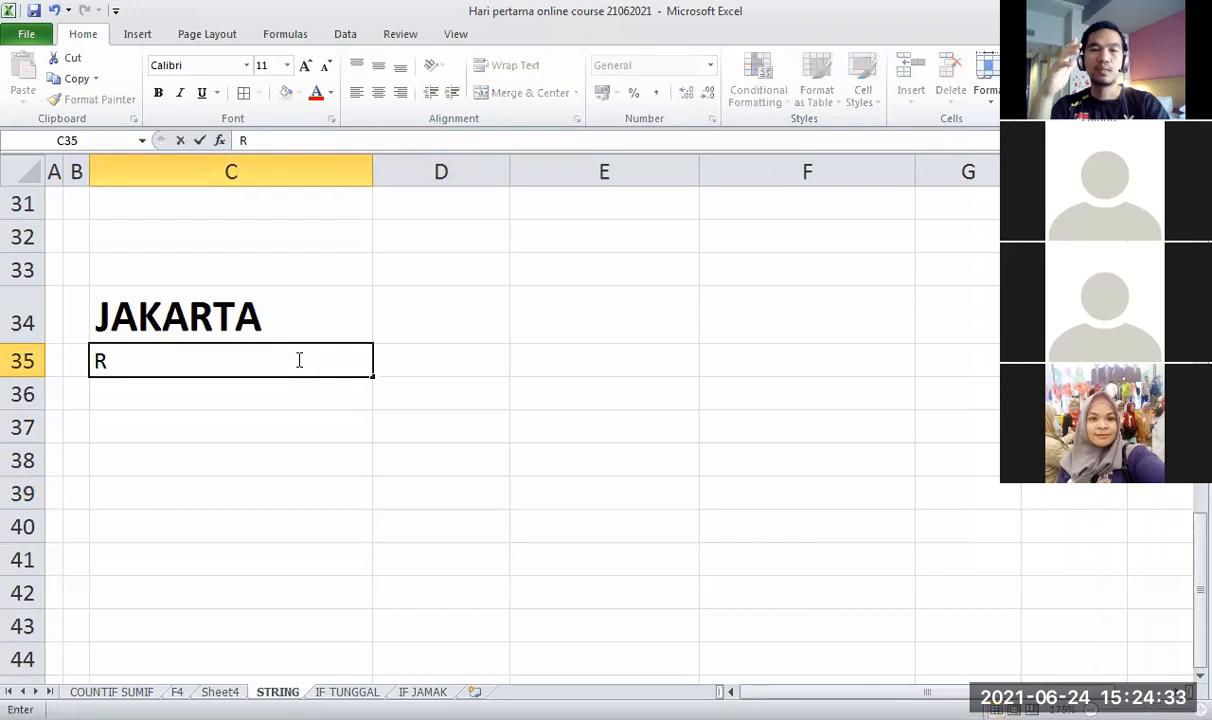
pyautogui.write('T')
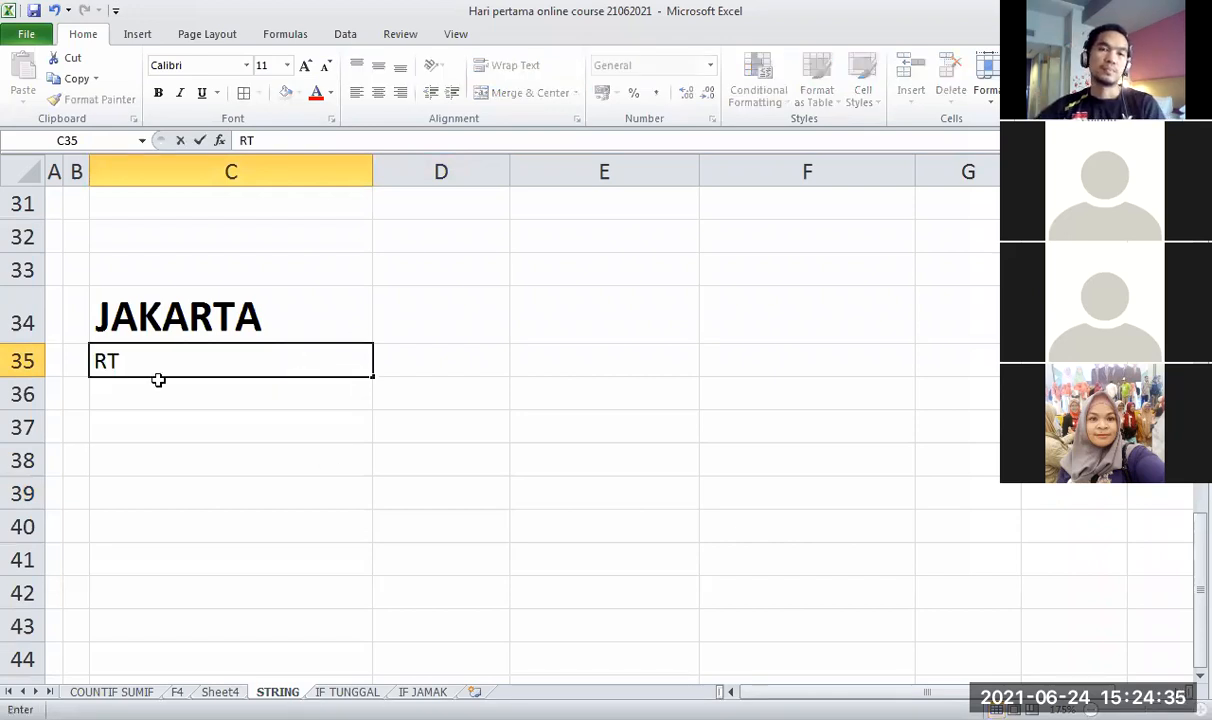
pyautogui.hotkey('ctrl', 'Return')
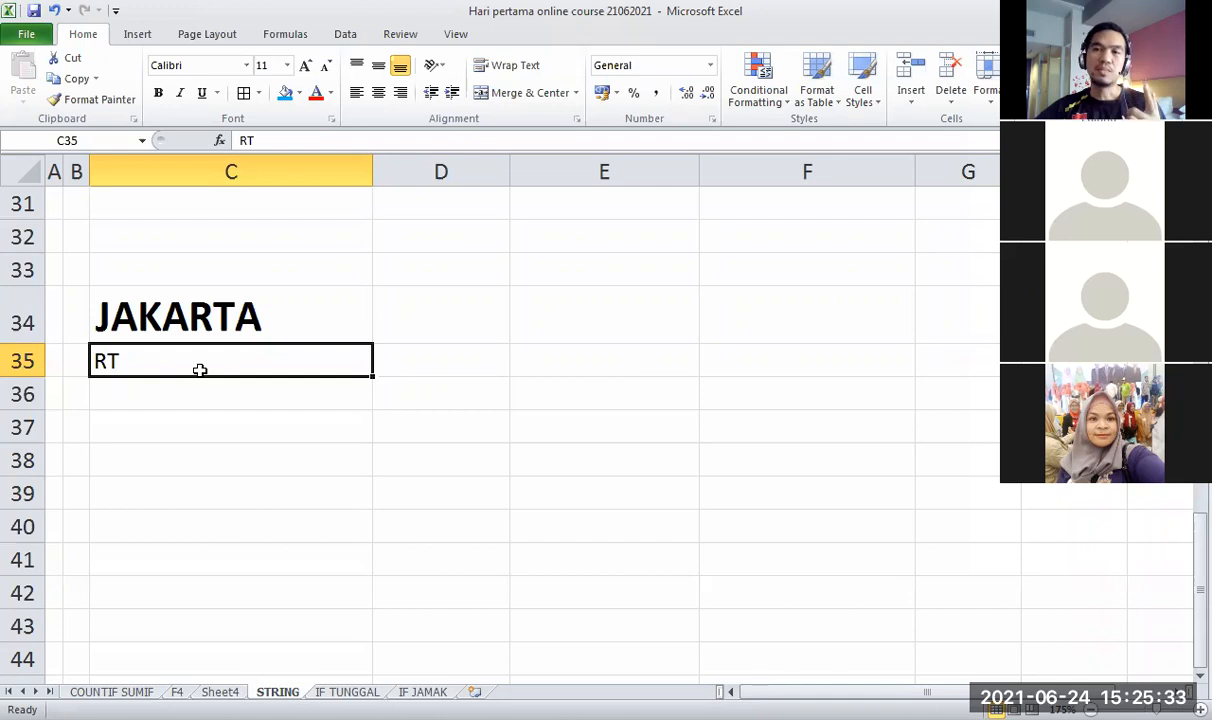
pyautogui.click(414, 363)
pyautogui.write('MID')
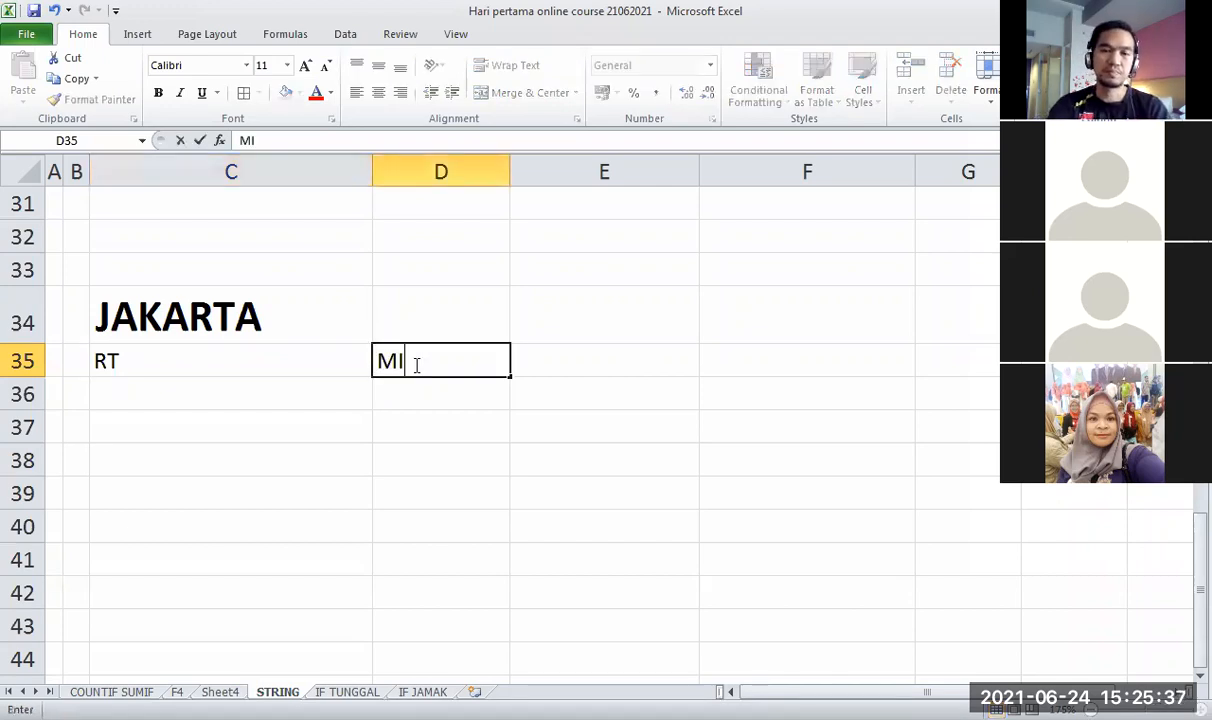
pyautogui.press('Return')
# Enter the fragment JA in cell C36 and its matching function LEFT in D36.
pyautogui.press('Left')
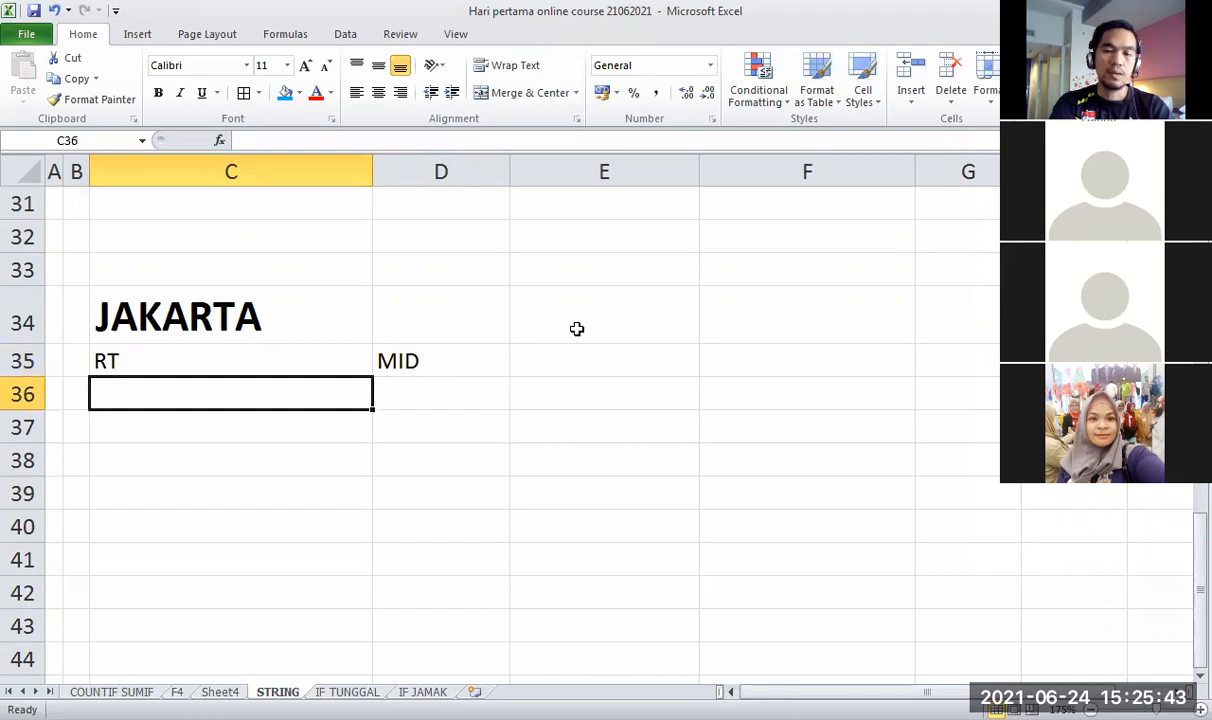
pyautogui.write('JA')
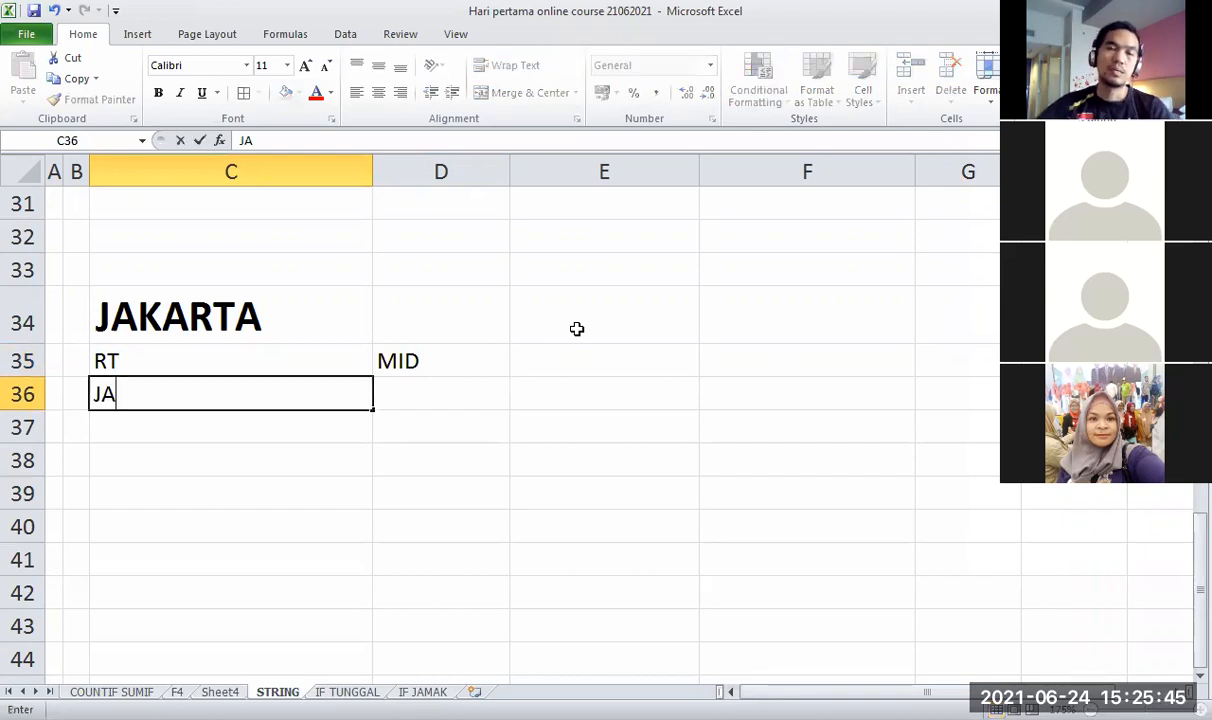
pyautogui.hotkey('ctrl', 'Return')
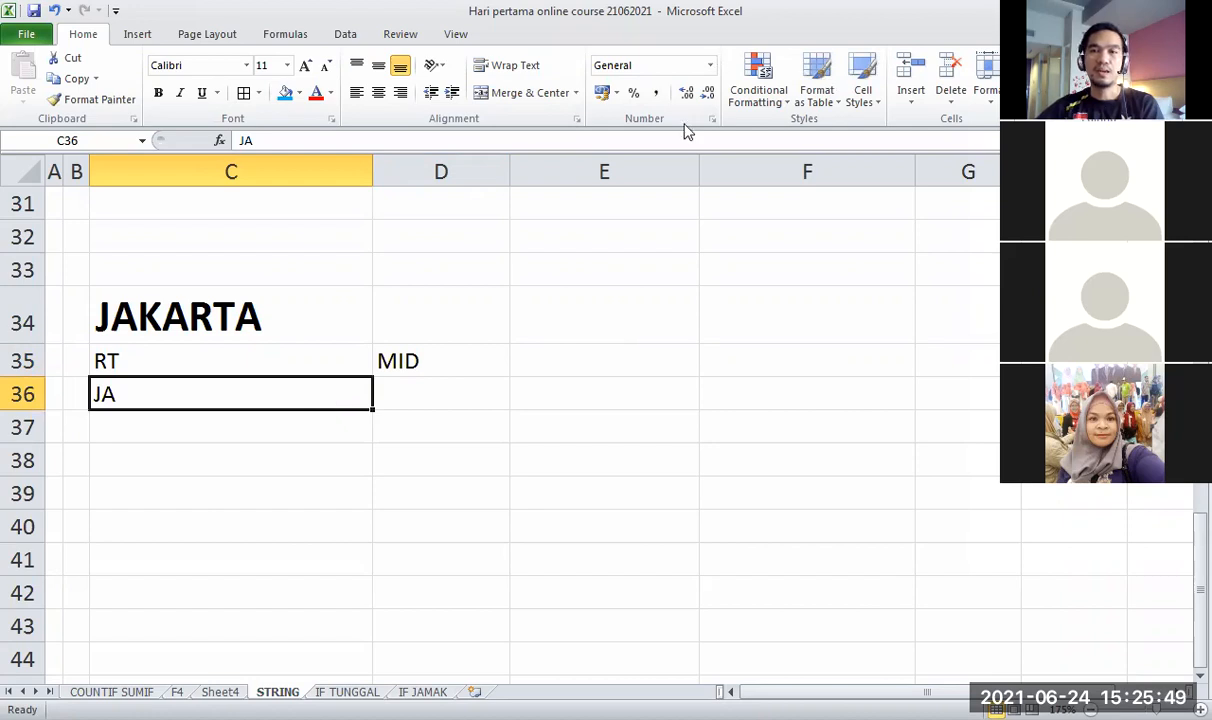
pyautogui.click(639, 27)
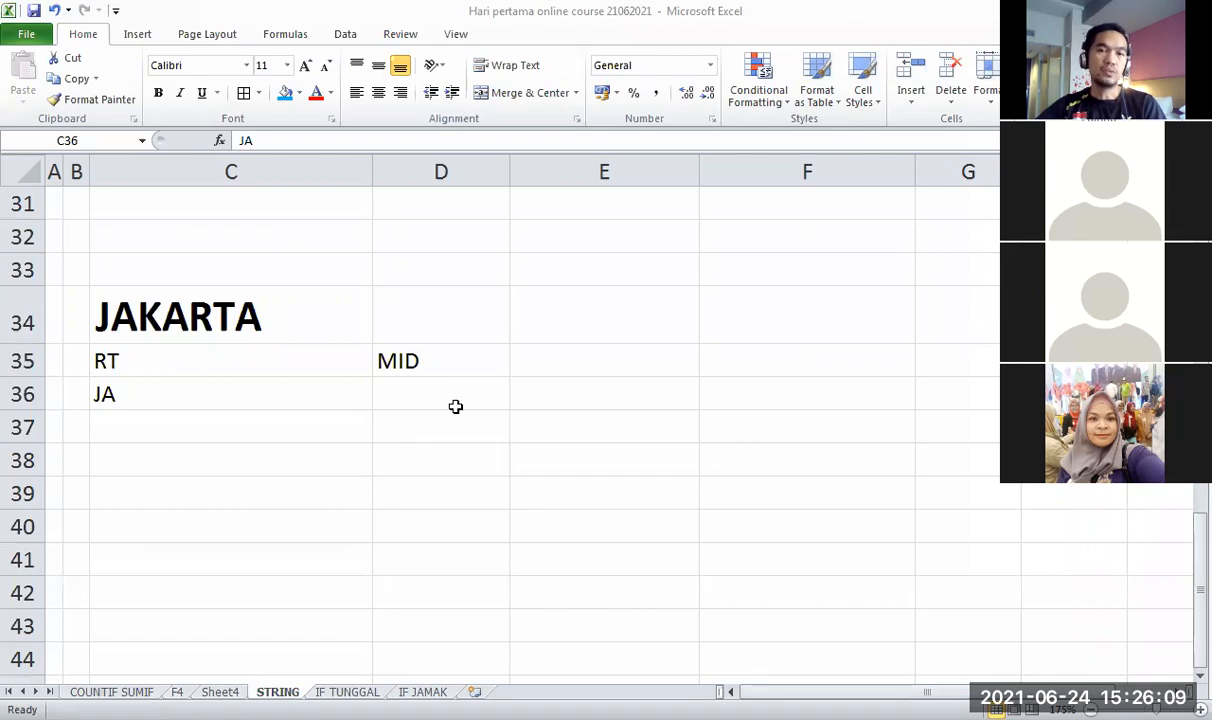
pyautogui.click(452, 388)
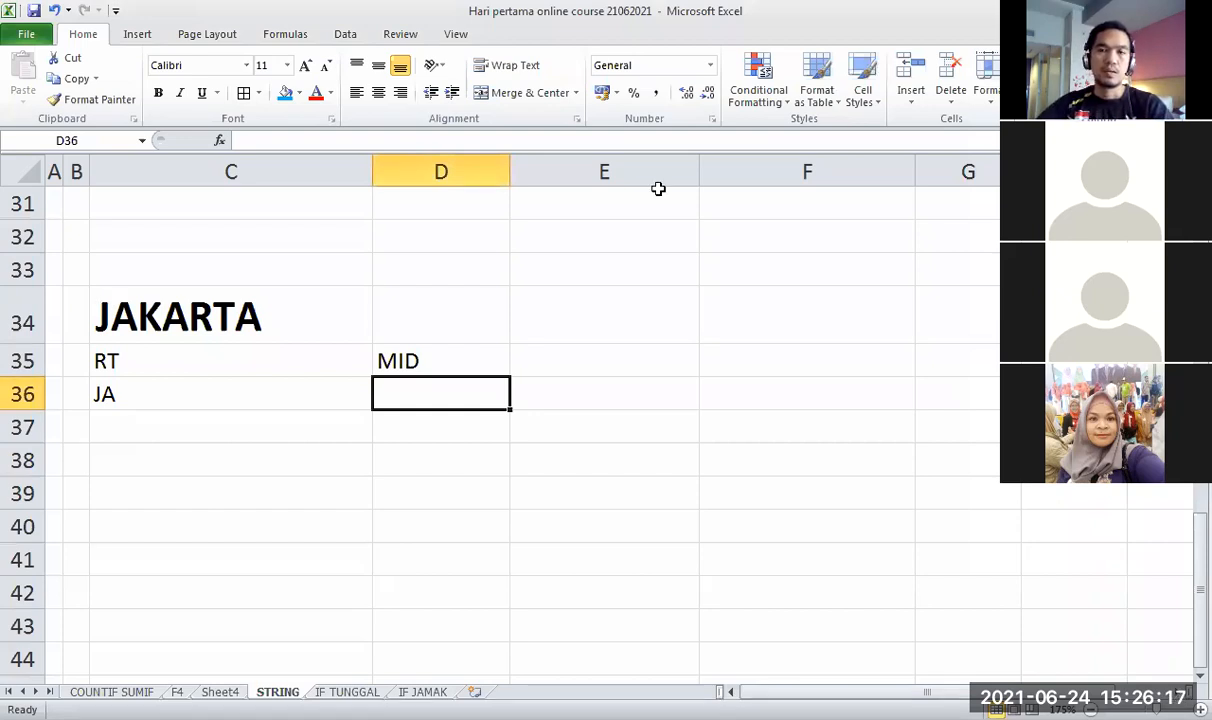
pyautogui.write('LEF')
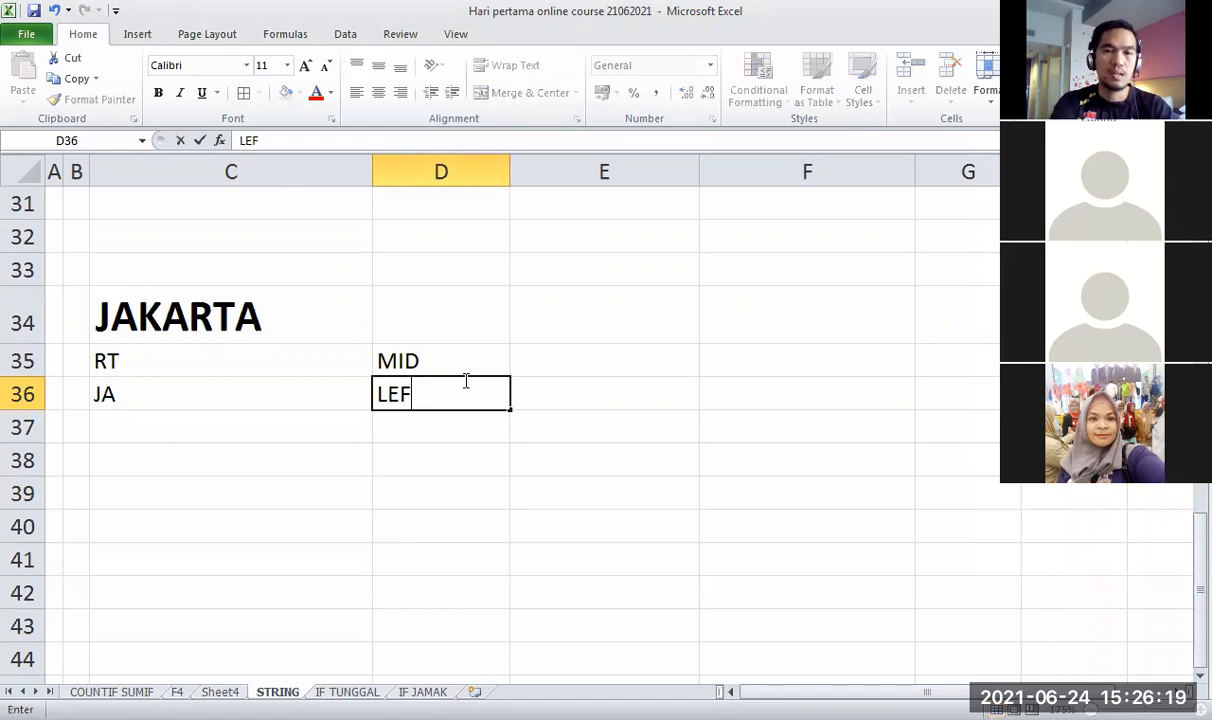
pyautogui.write('T')
pyautogui.click(327, 452)
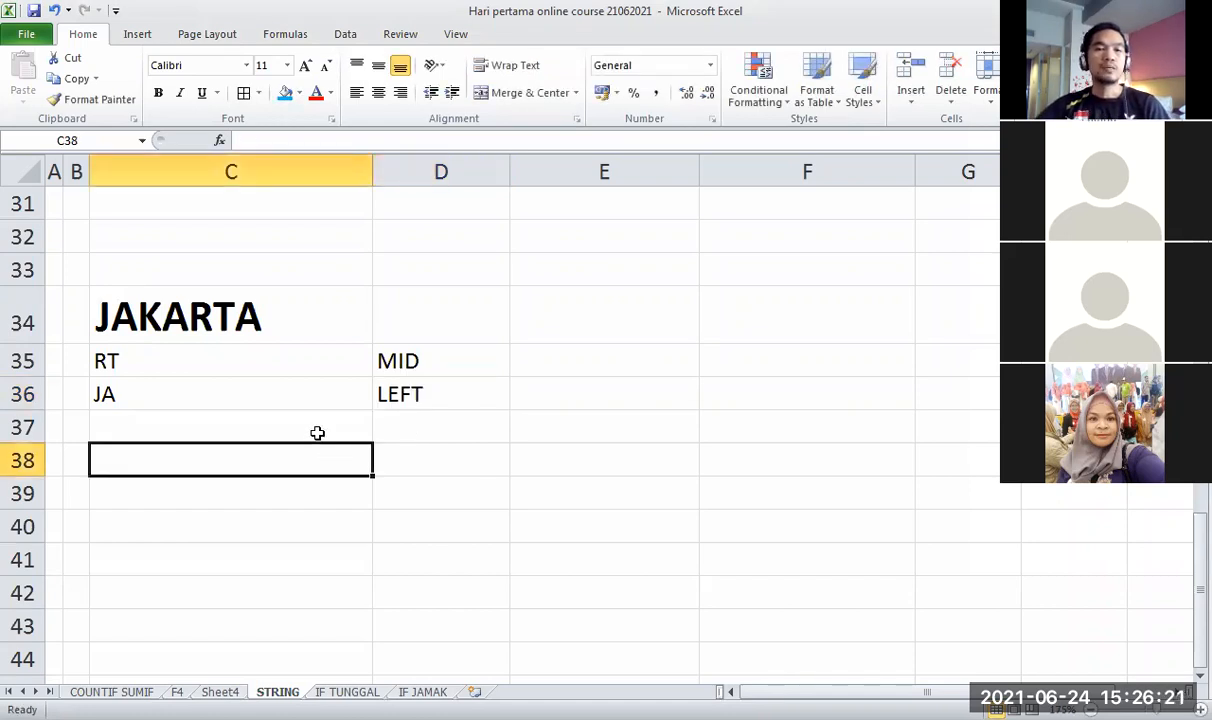
# Enter the fragment JAKA in cell C37 and its matching function LEFT in D37.
pyautogui.click(317, 431)
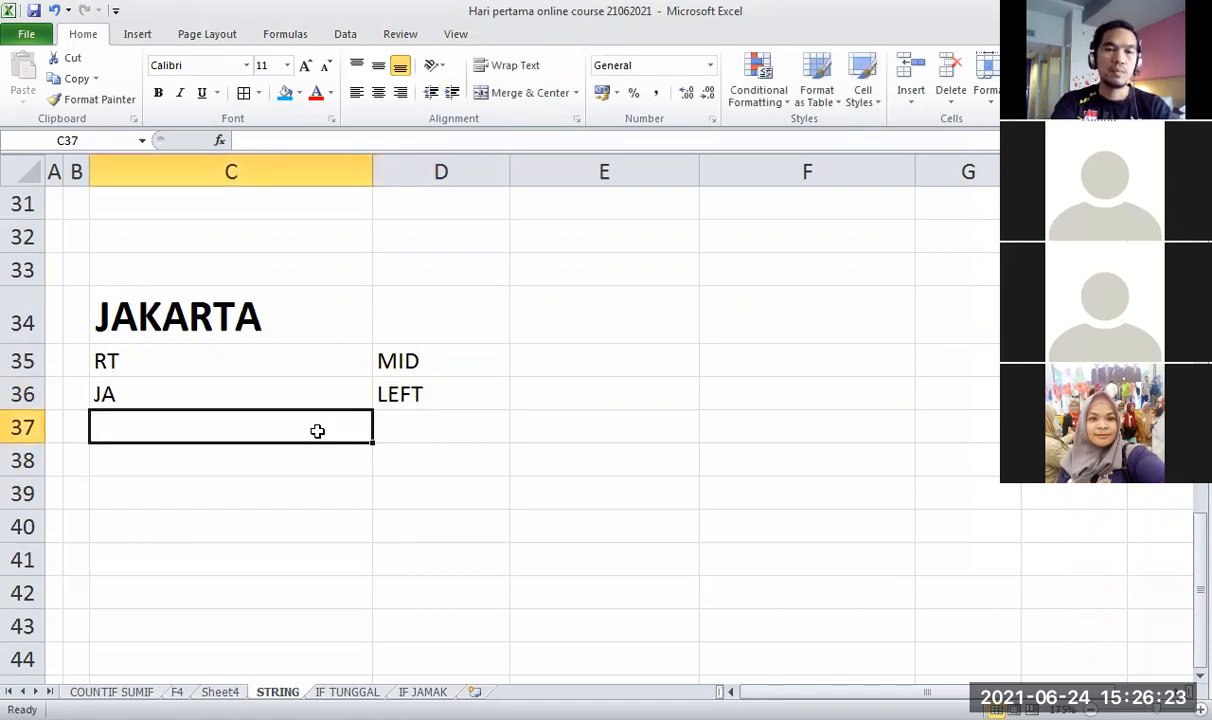
pyautogui.write('JAKA')
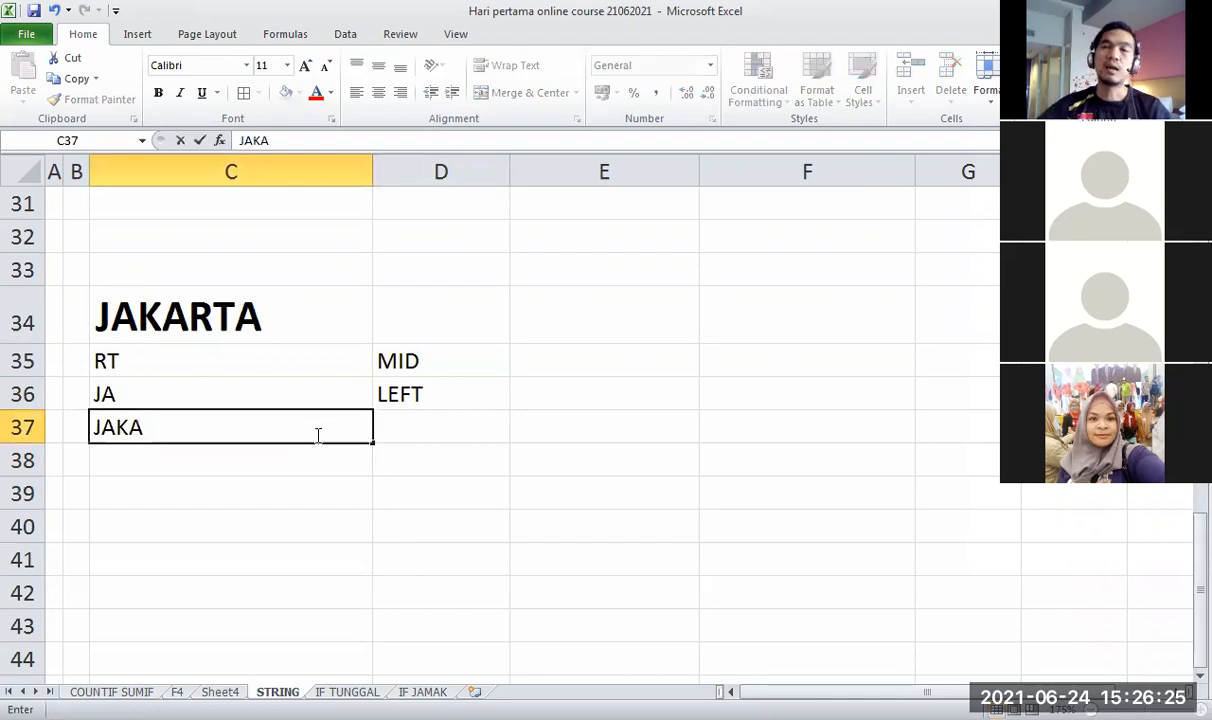
pyautogui.click(549, 393)
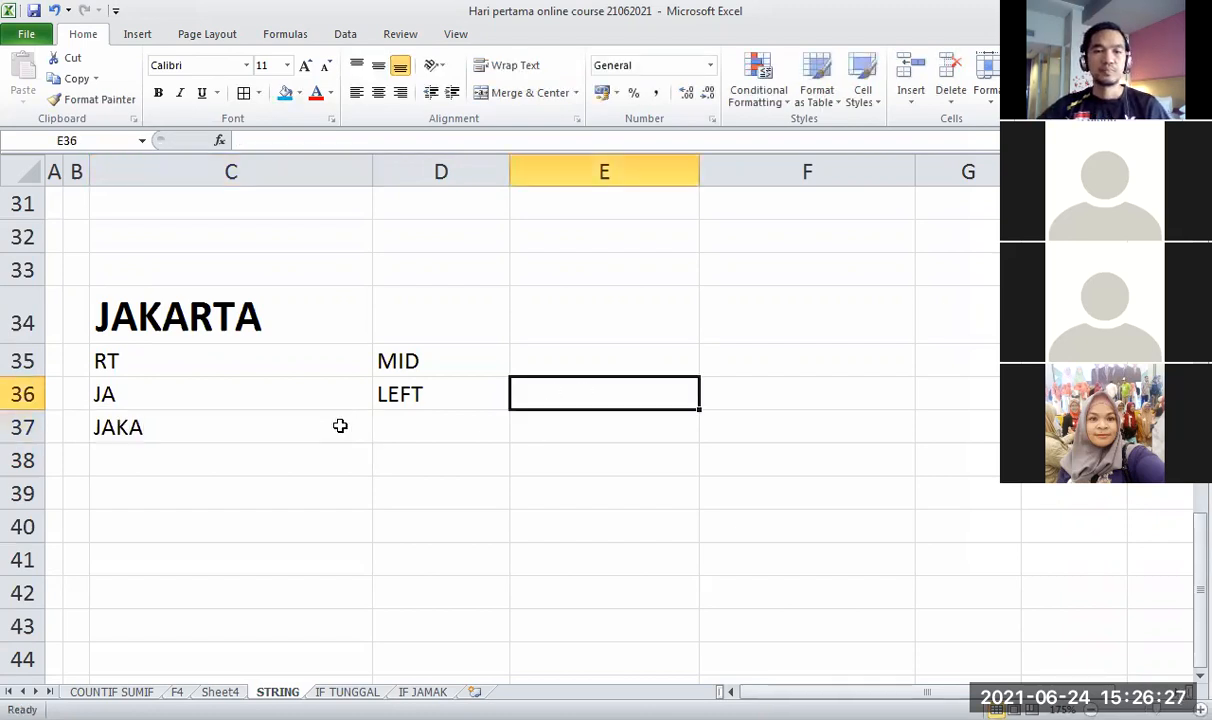
pyautogui.click(455, 491)
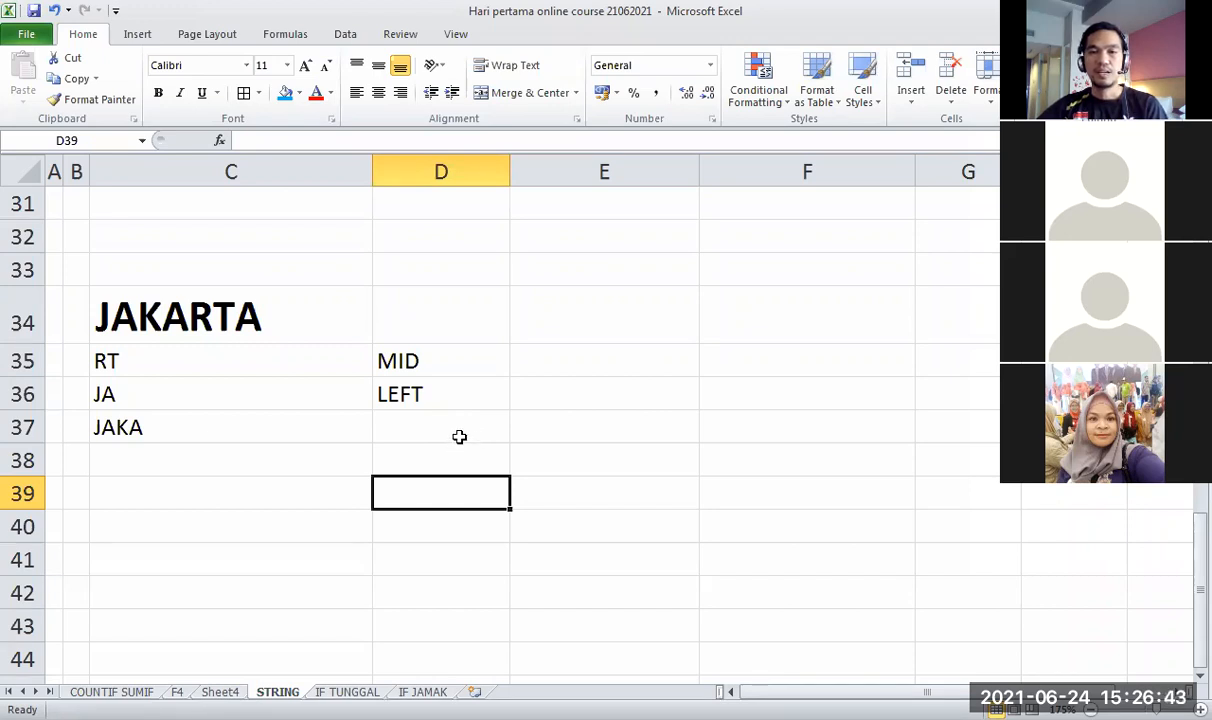
pyautogui.click(459, 437)
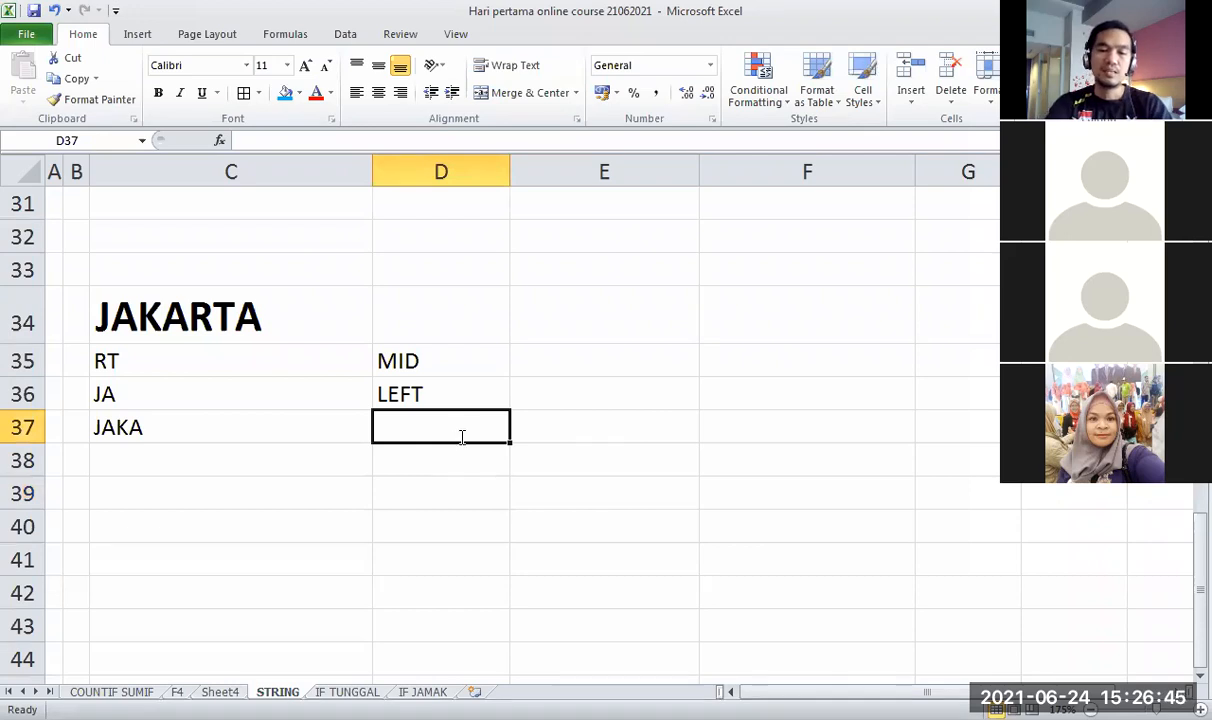
pyautogui.write('LEFT')
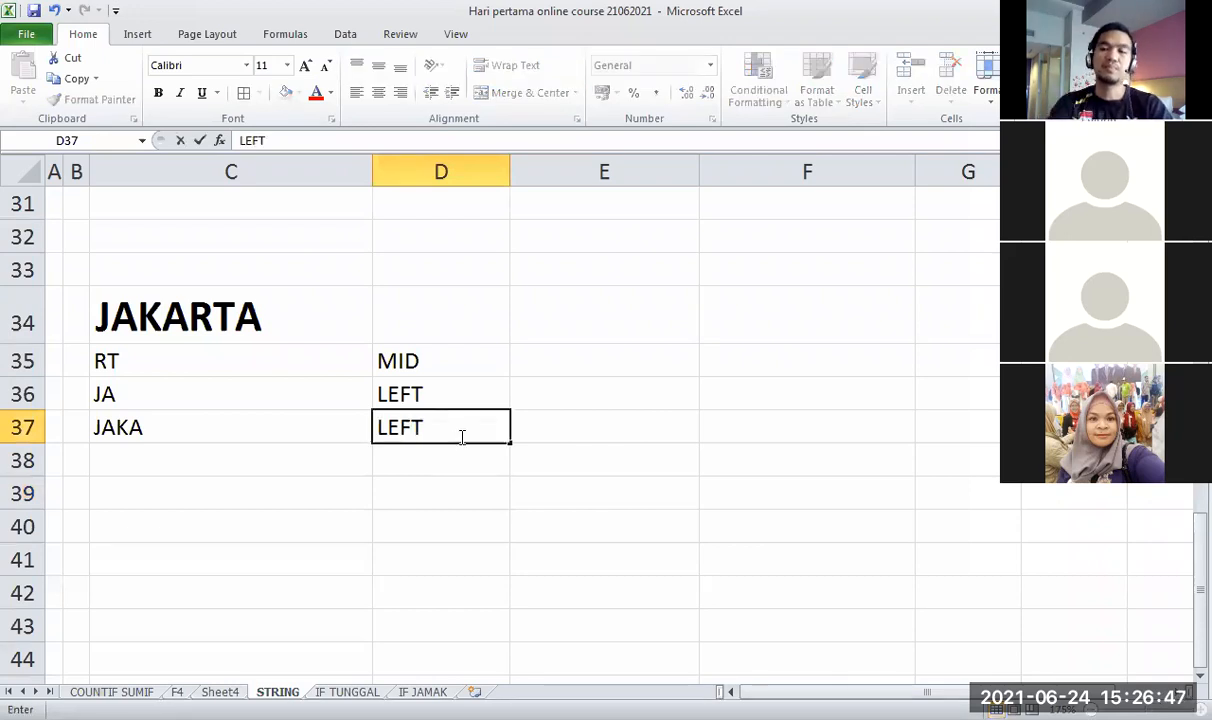
pyautogui.press('Return')
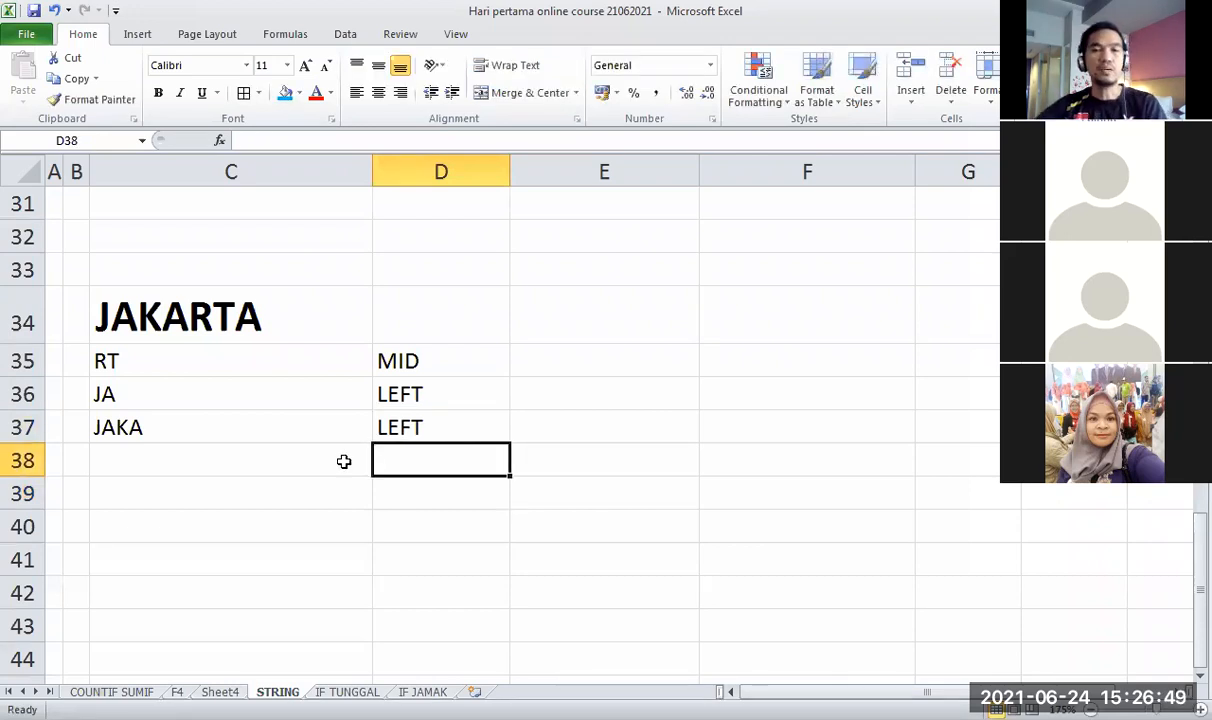
# Enter the fragment RTA in cell C38 and its matching function RIGHT in D38.
pyautogui.click(306, 467)
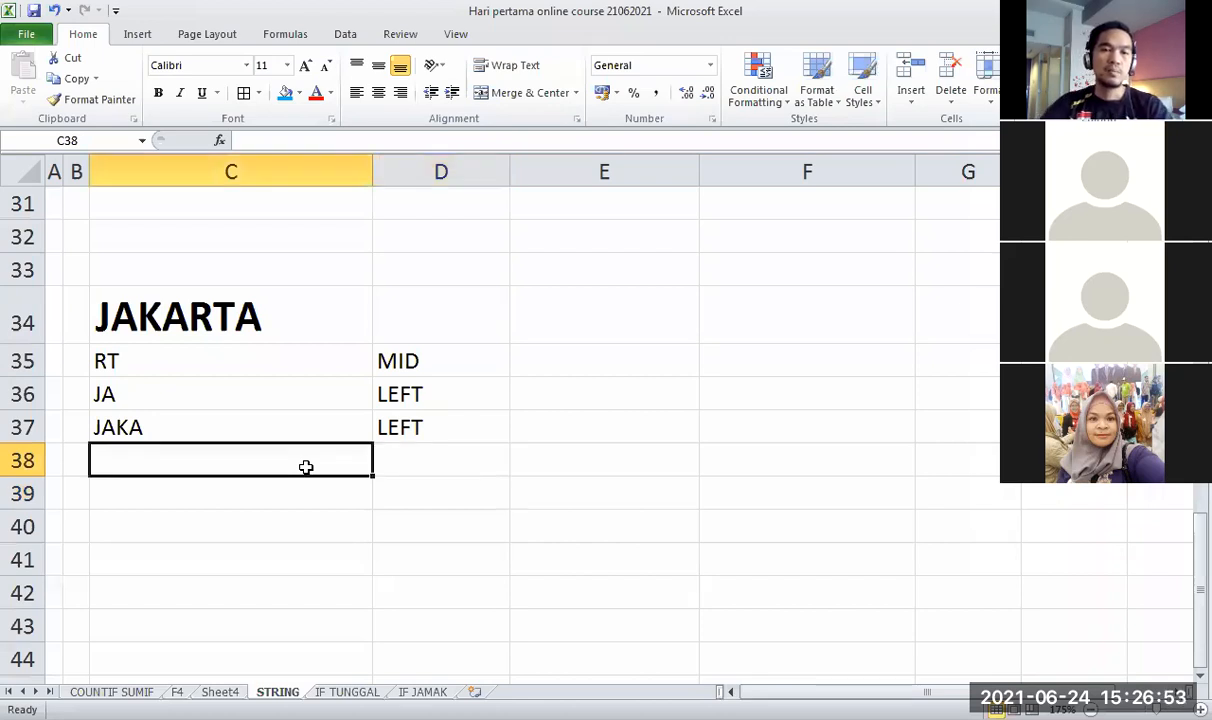
pyautogui.write('RTA')
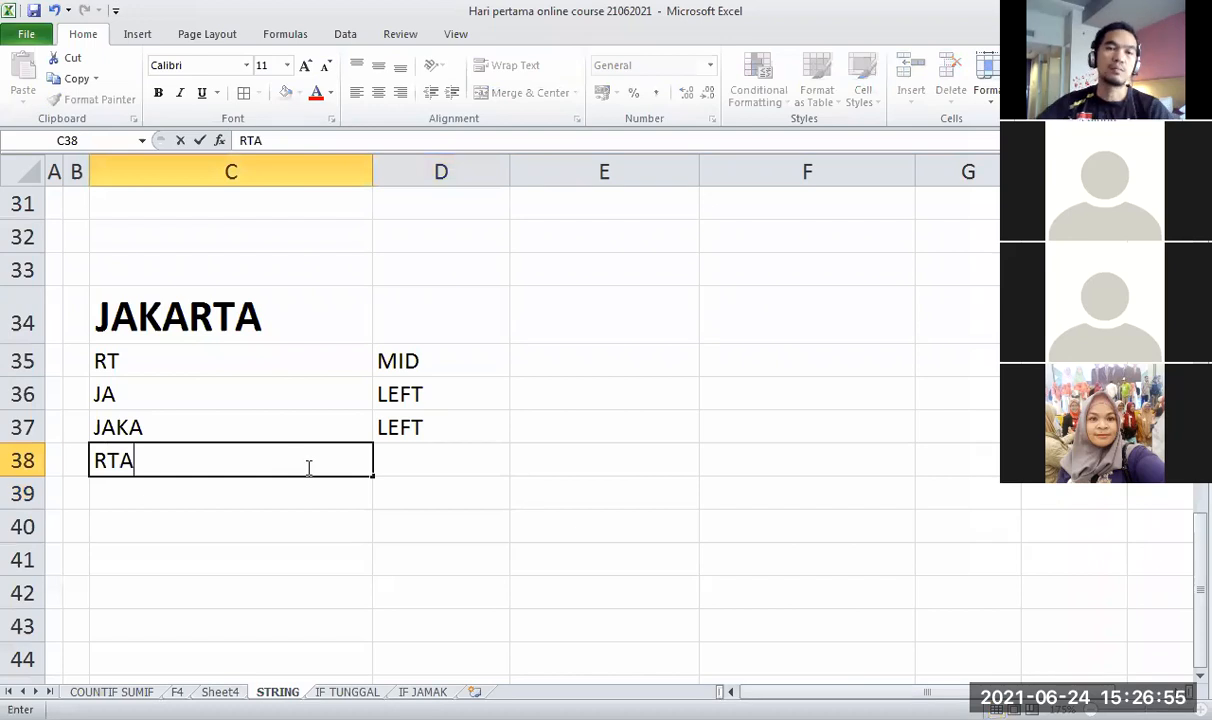
pyautogui.click(311, 525)
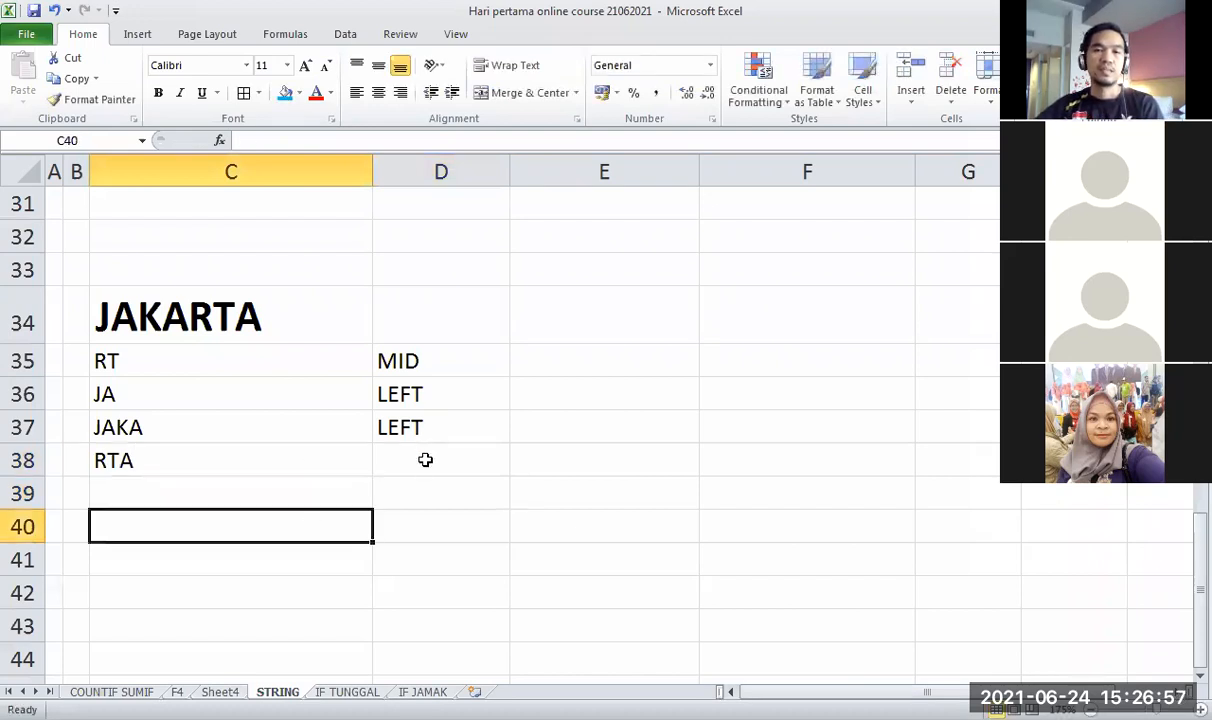
pyautogui.click(425, 460)
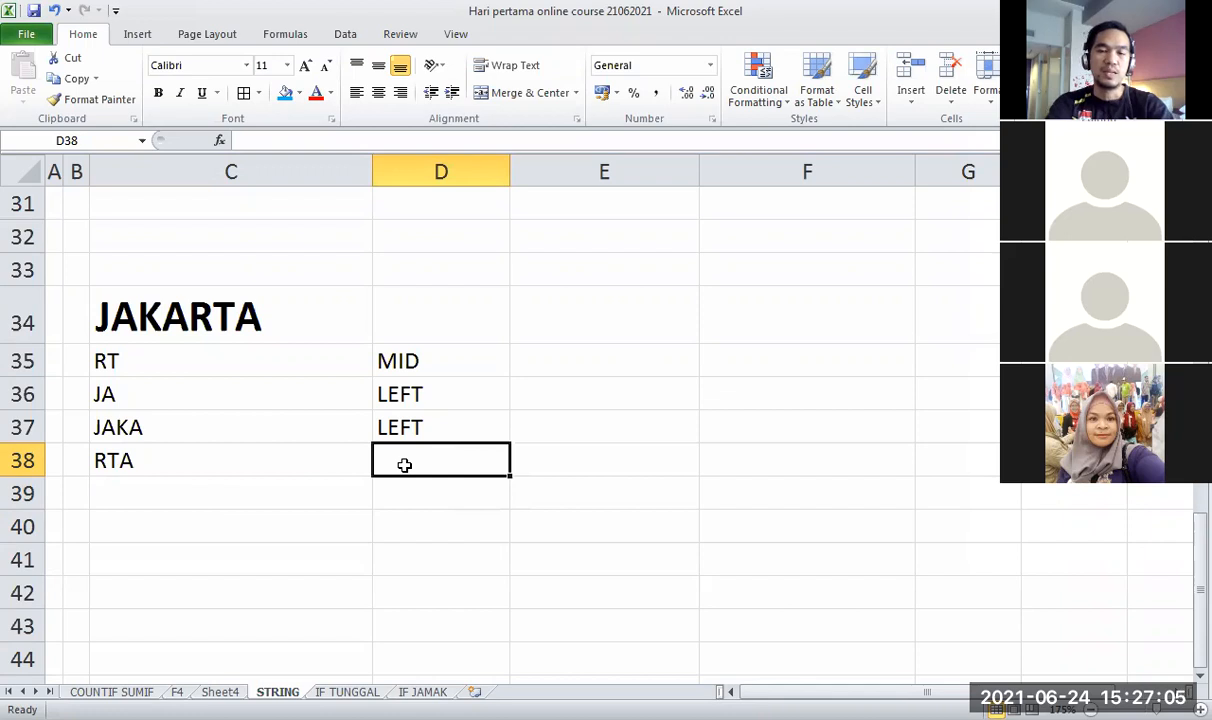
pyautogui.write('RIGHT')
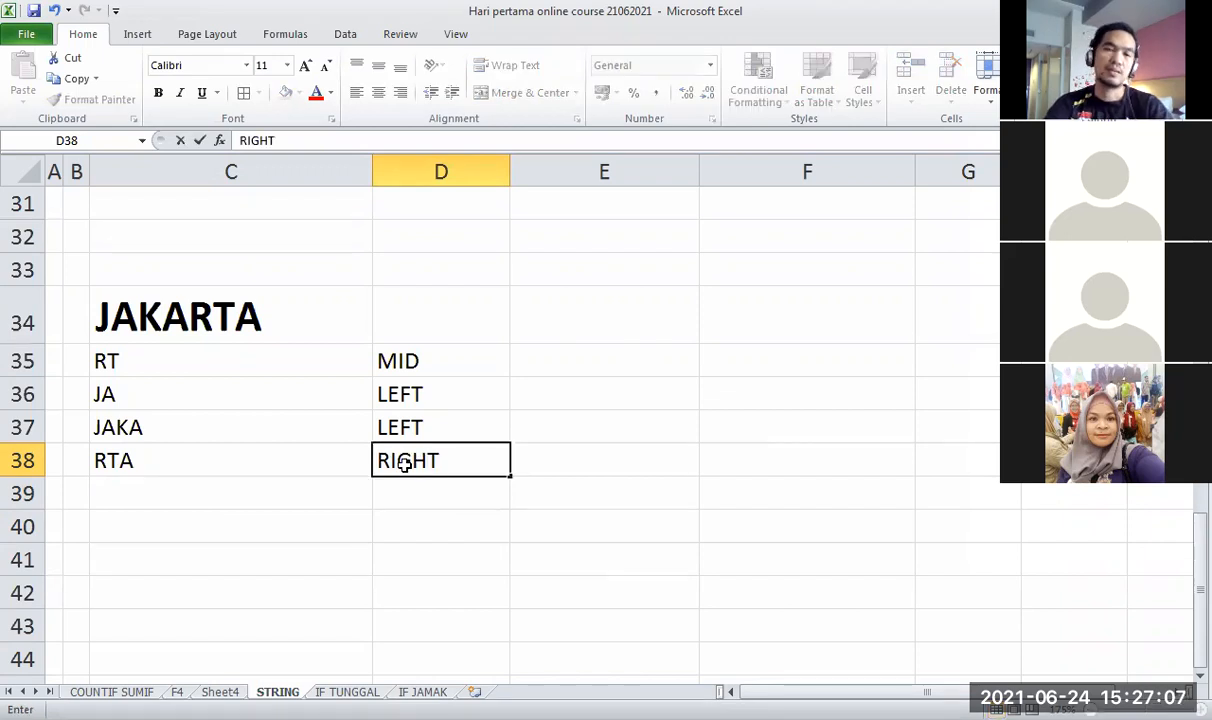
pyautogui.press('Return')
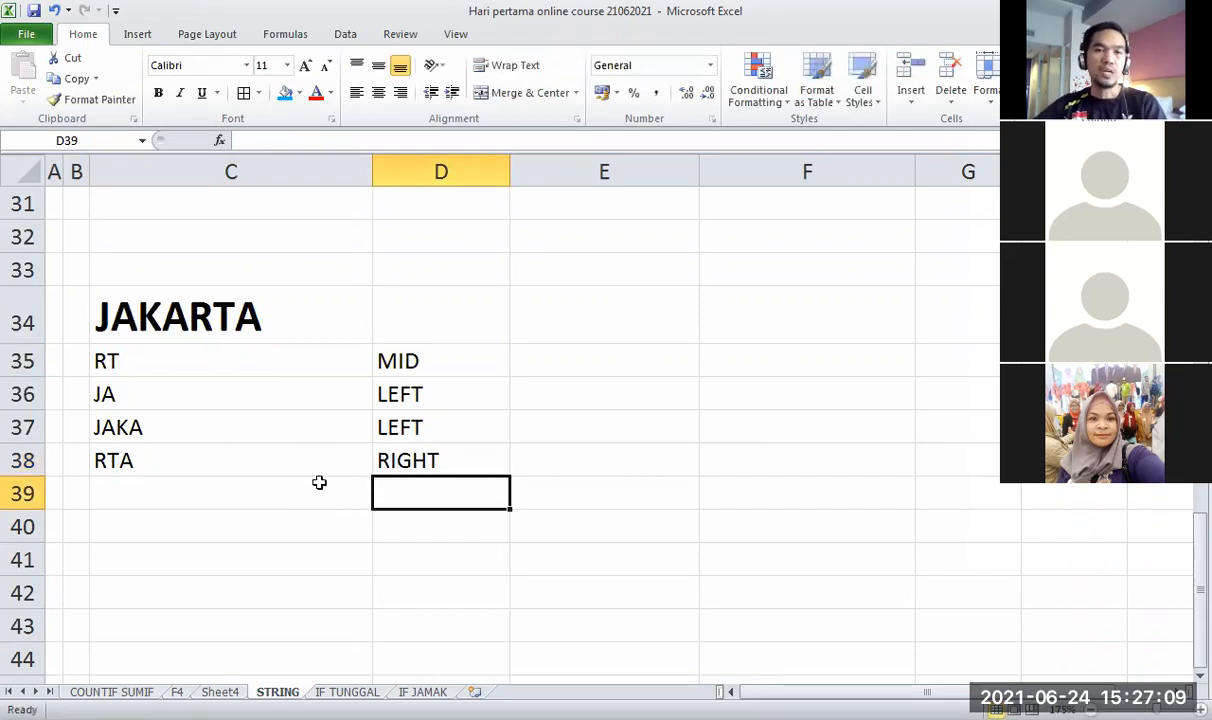
# Enter the fragment KARTA in cell C39 and its matching function RIGHT in D39.
pyautogui.click(221, 492)
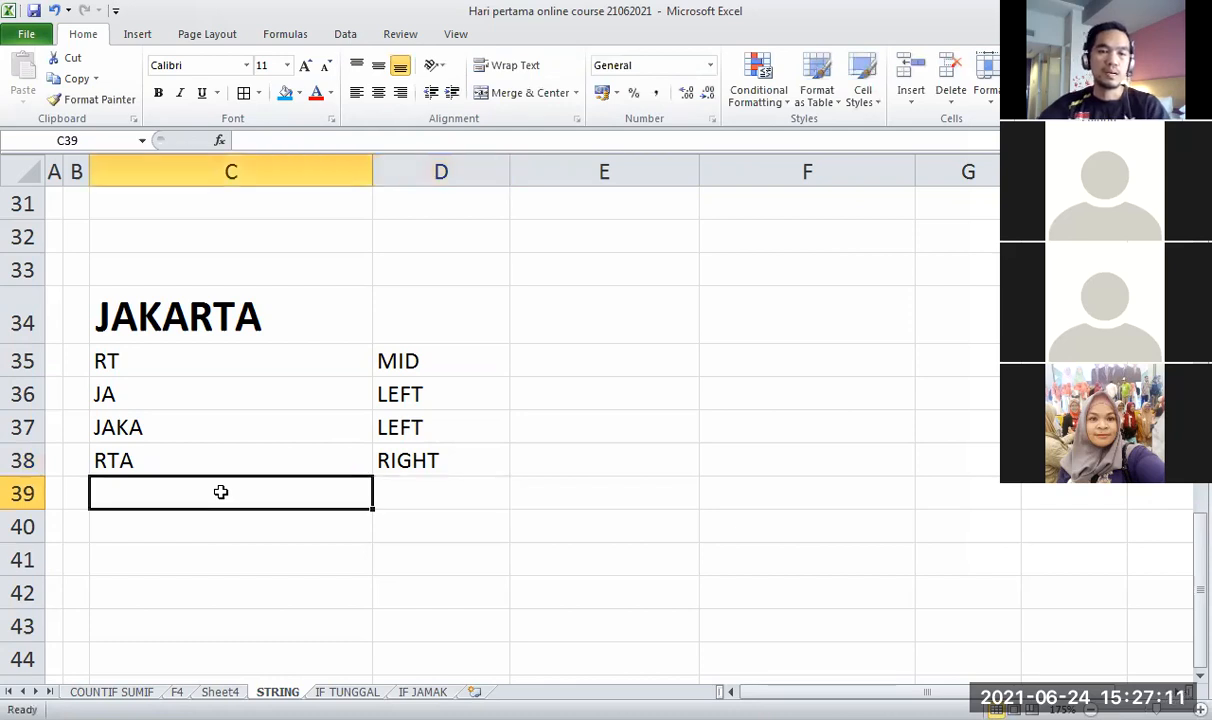
pyautogui.write('KARTA')
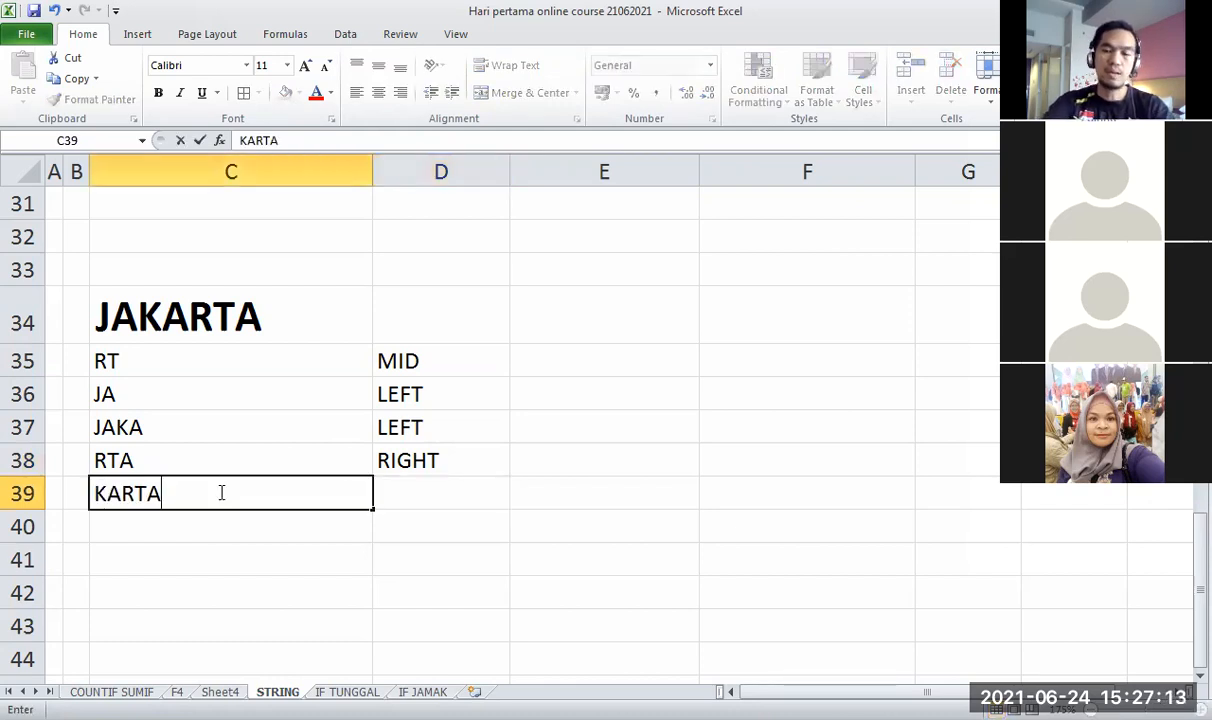
pyautogui.hotkey('ctrl', 'Return')
pyautogui.press('Tab')
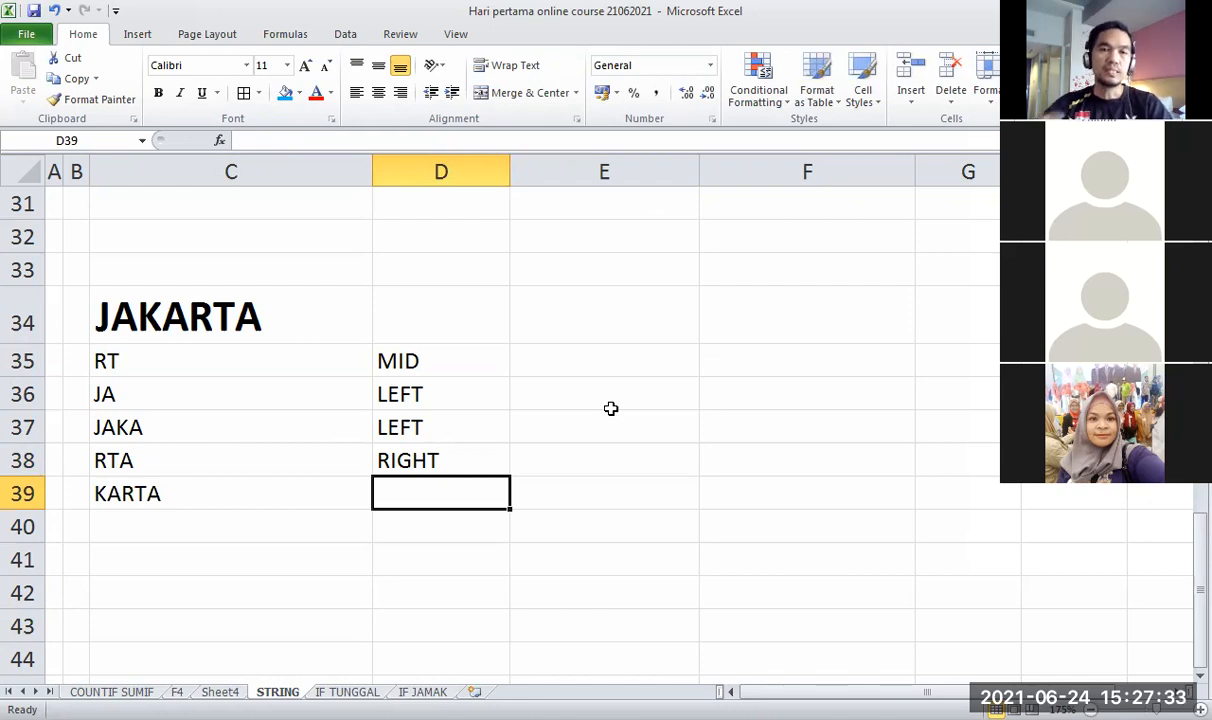
pyautogui.write('RIGHT')
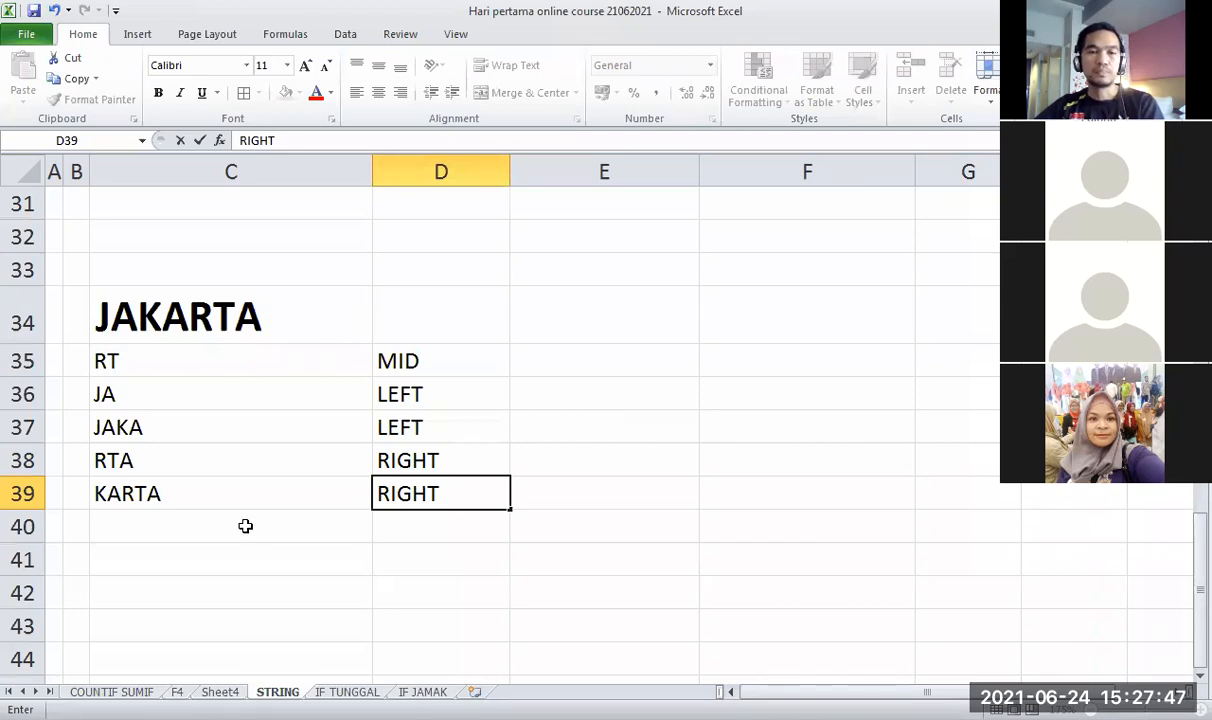
pyautogui.click(371, 531)
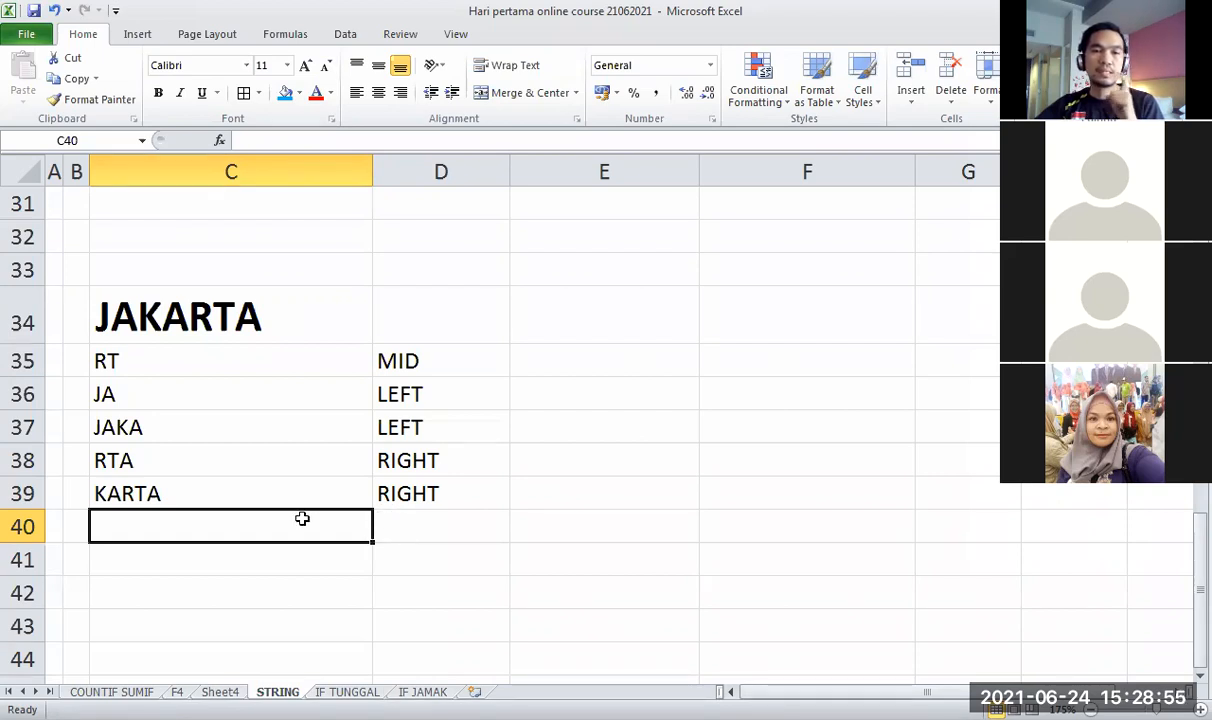
# Extend the function label beside KARTA in cell D39 so that it reads RIGHT / MID.
pyautogui.click(150, 497)
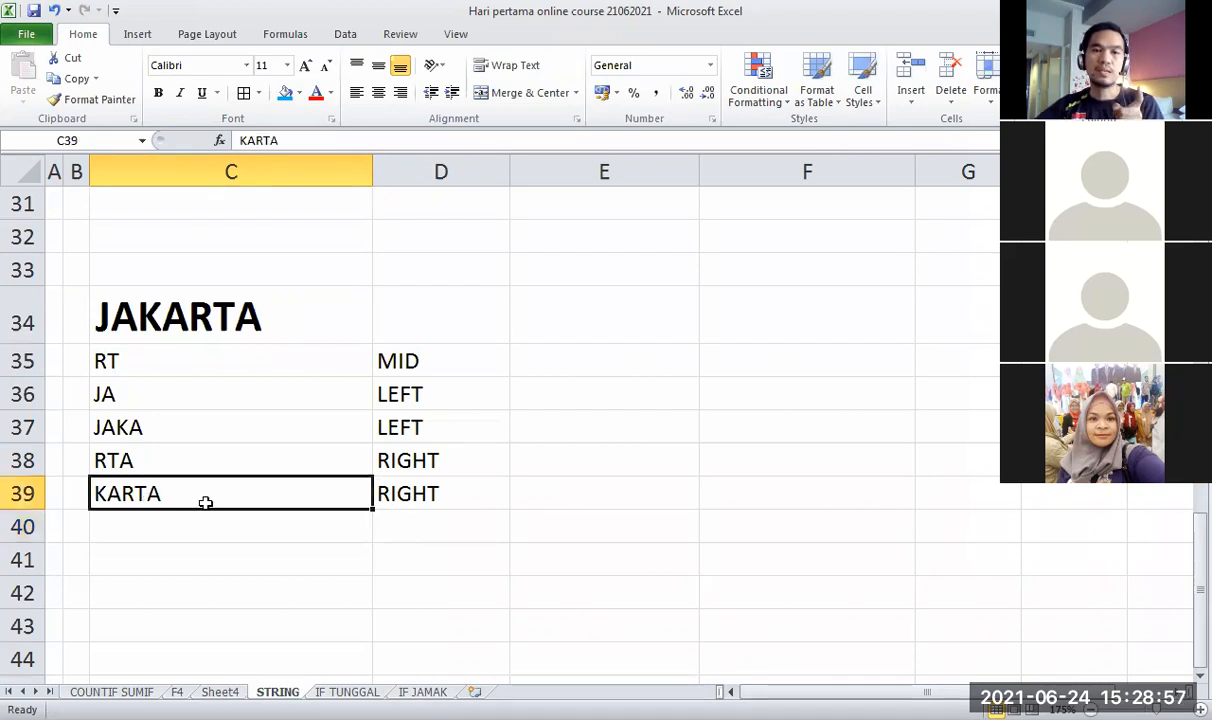
pyautogui.click(457, 495)
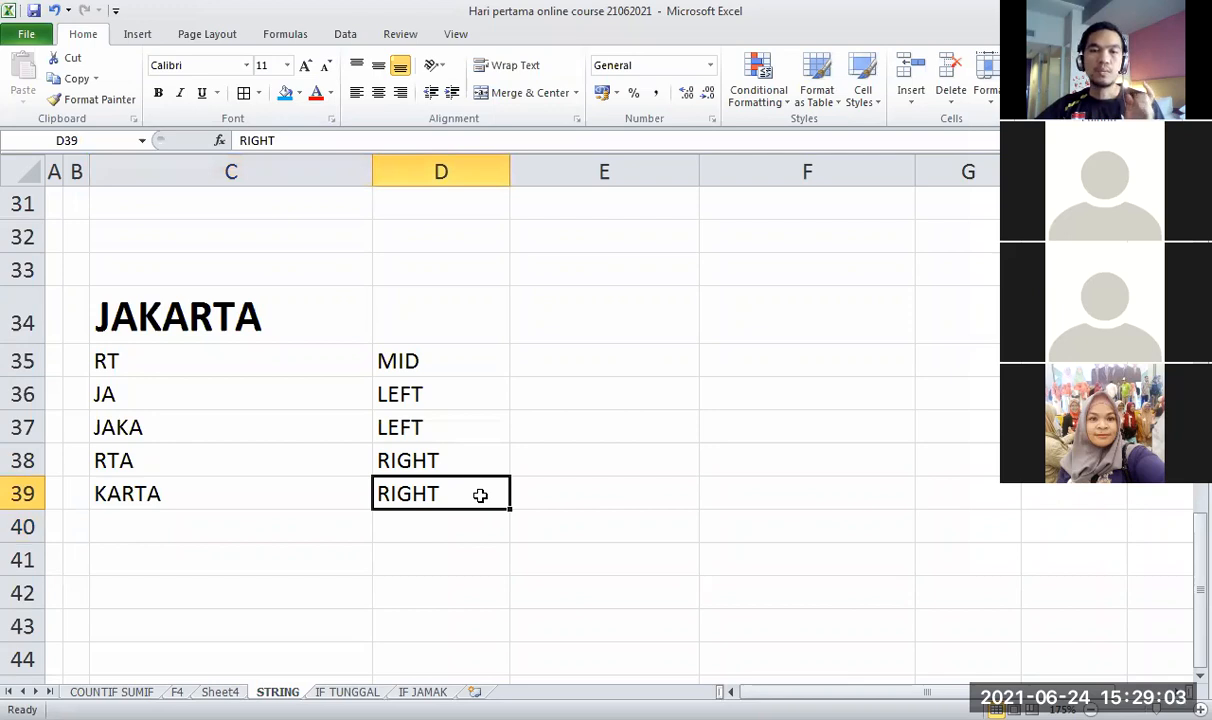
pyautogui.doubleClick(481, 496)
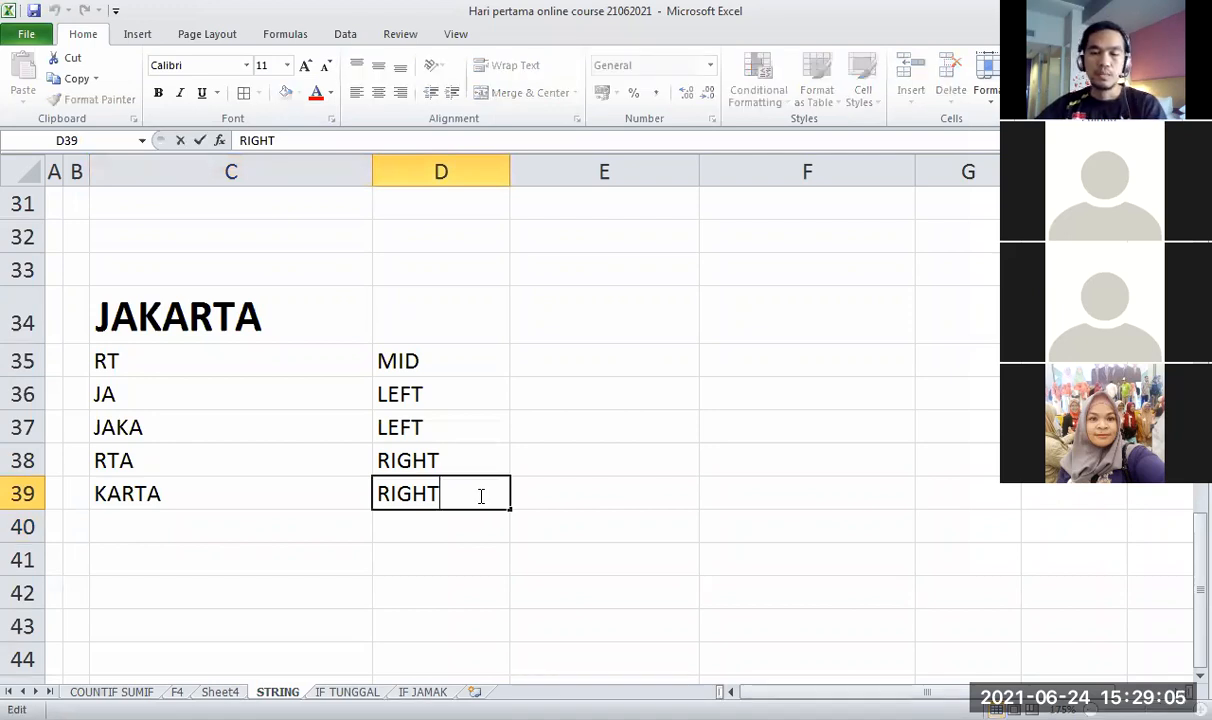
pyautogui.write('/ MID')
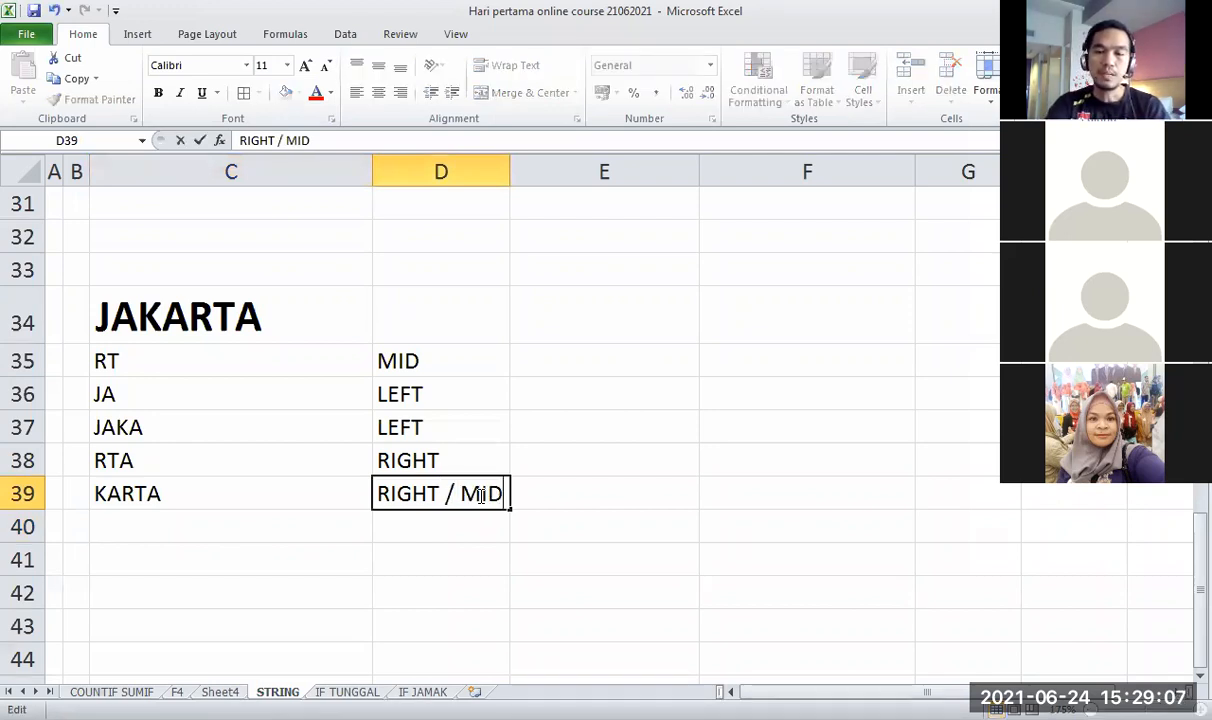
pyautogui.press('Return')
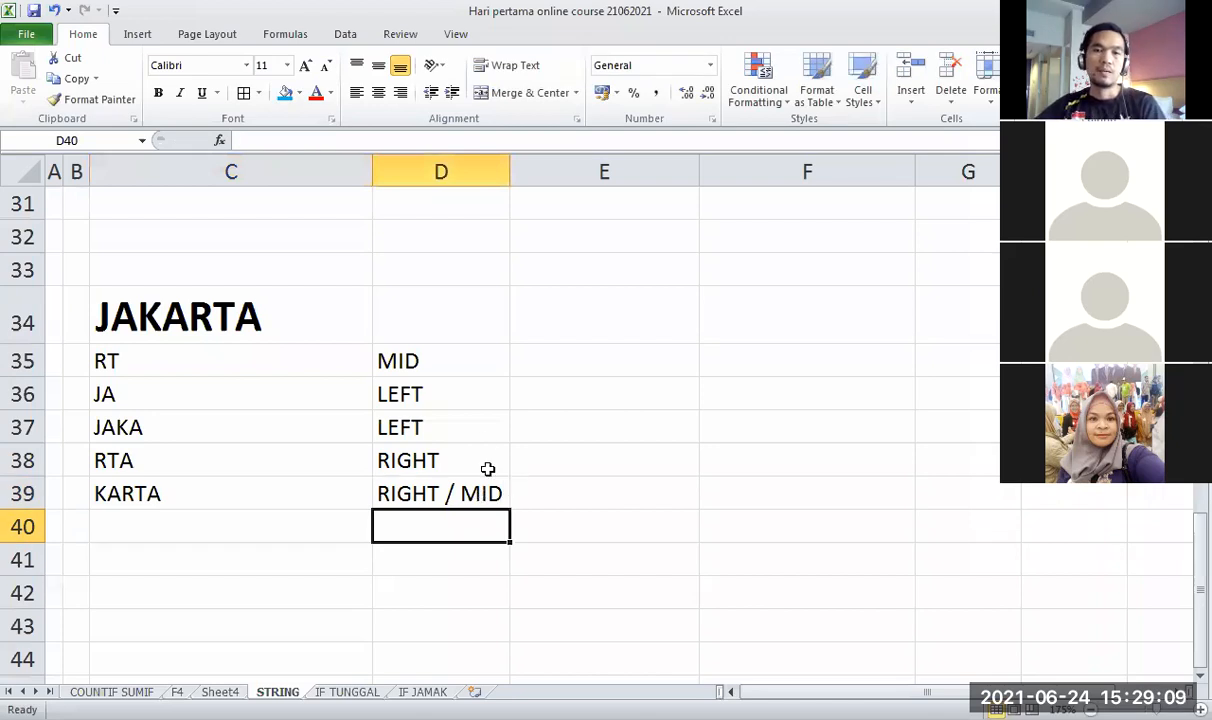
pyautogui.press('Up')
pyautogui.press('Up')
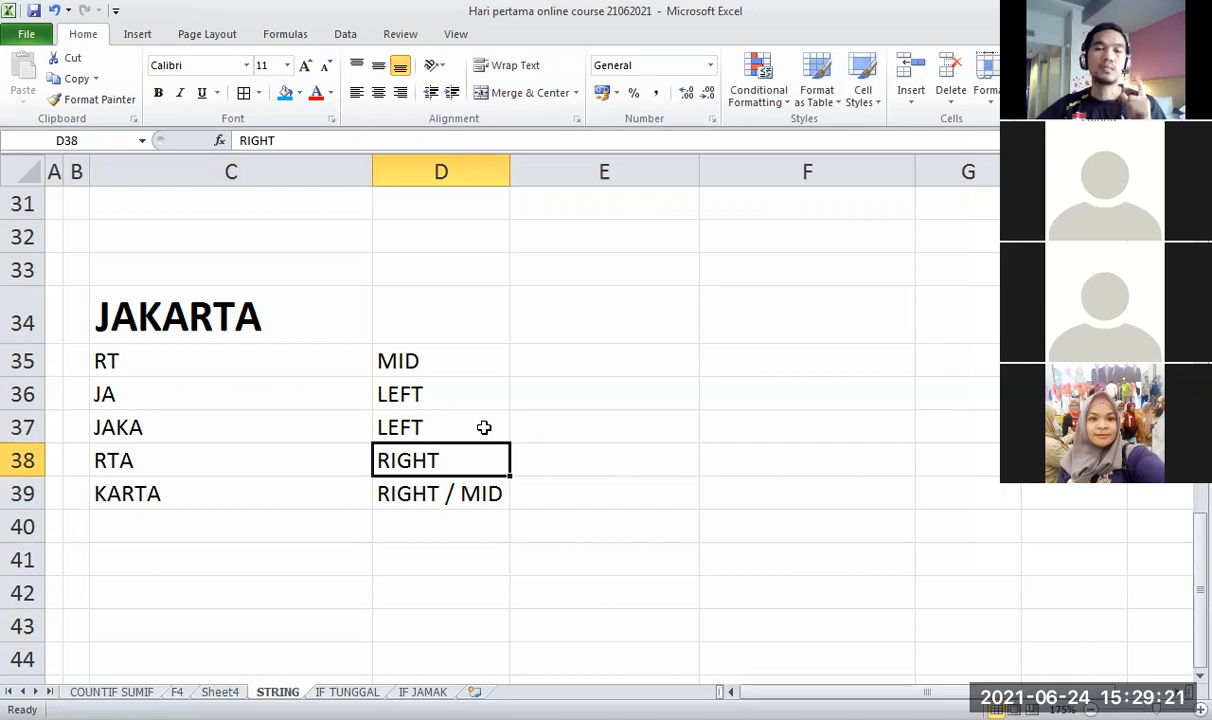
pyautogui.click(622, 431)
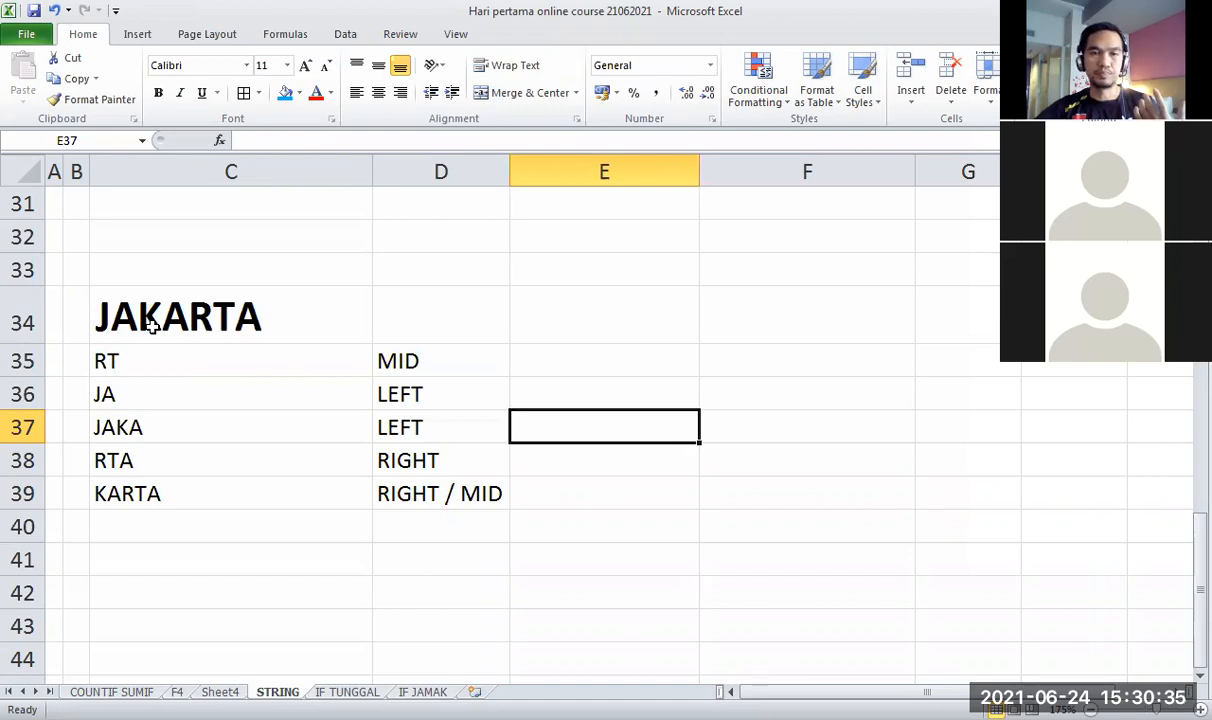
pyautogui.click(335, 310)
pyautogui.click(590, 310)
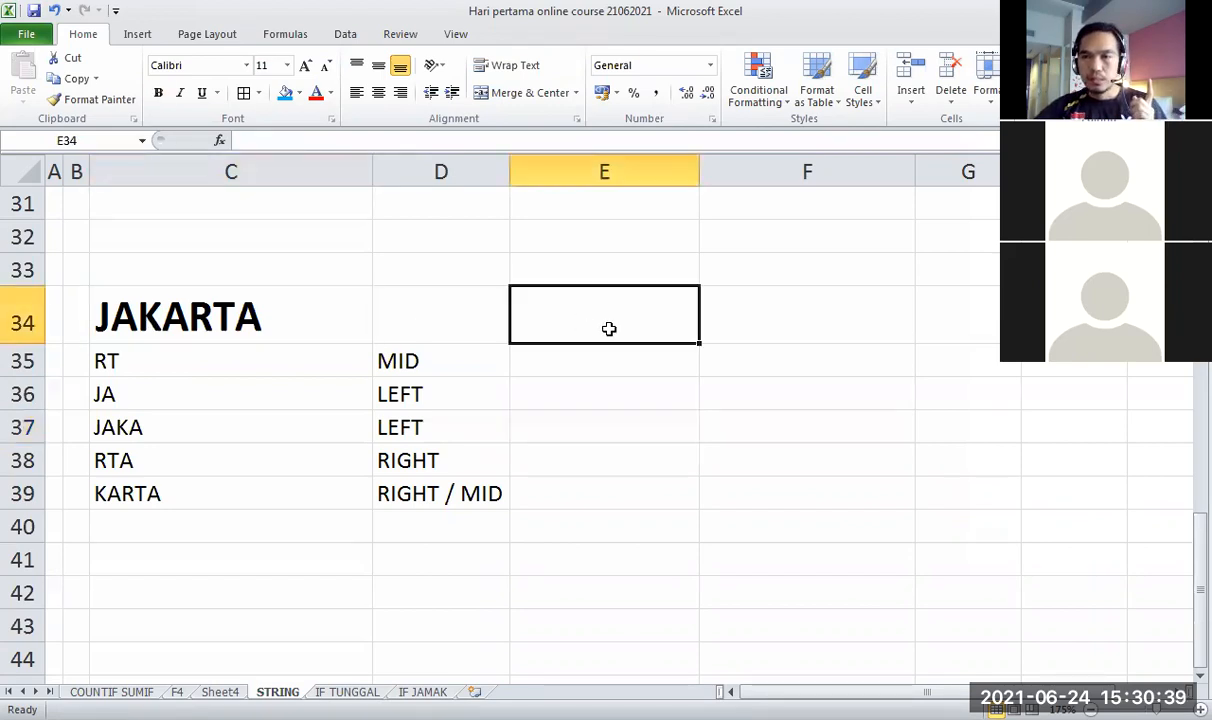
pyautogui.click(552, 36)
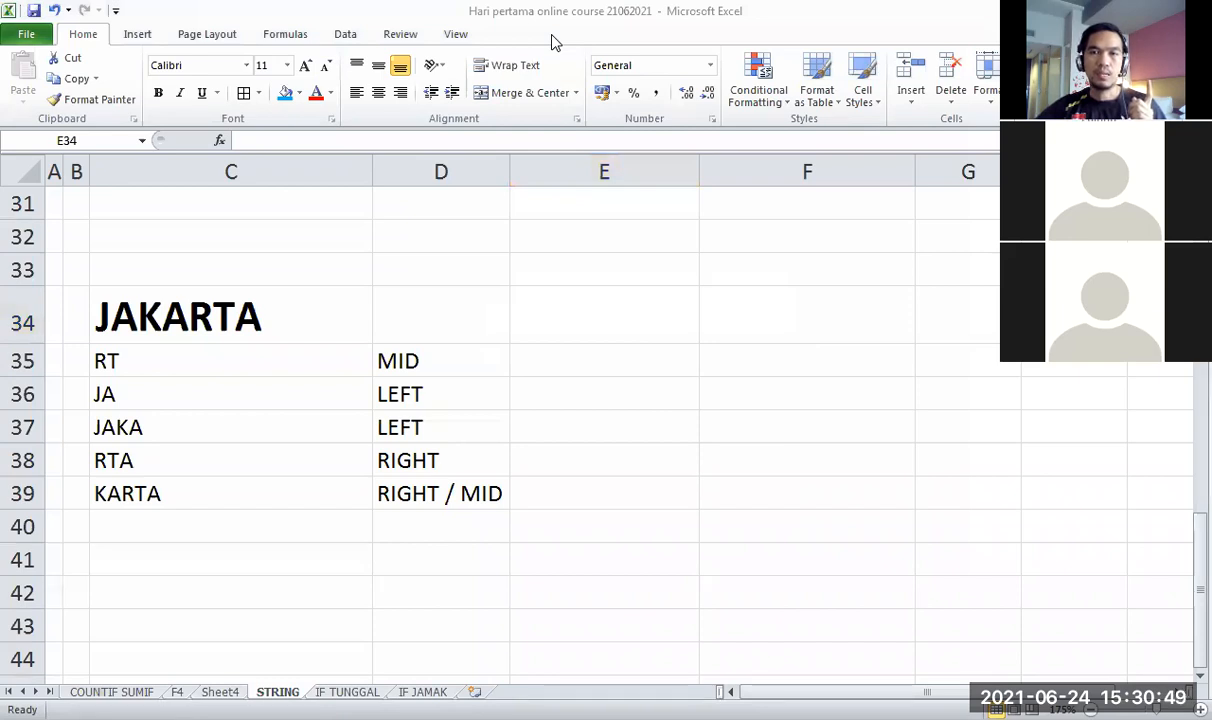
pyautogui.click(793, 299)
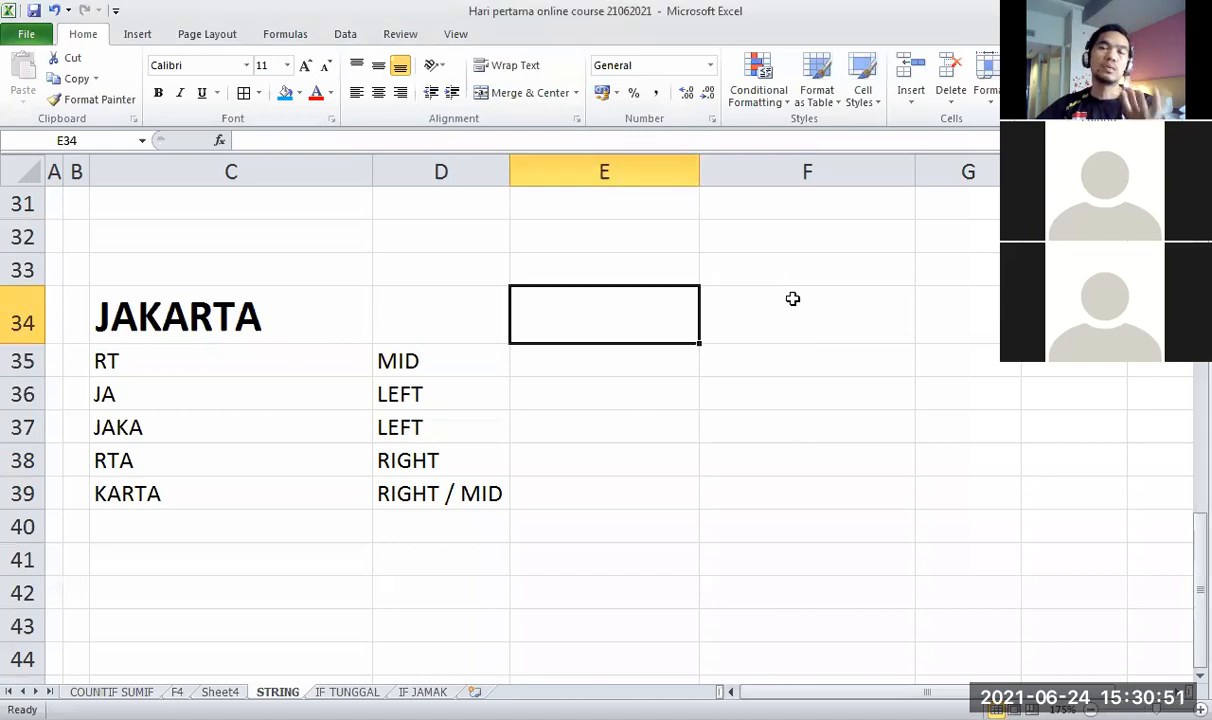
pyautogui.click(793, 299)
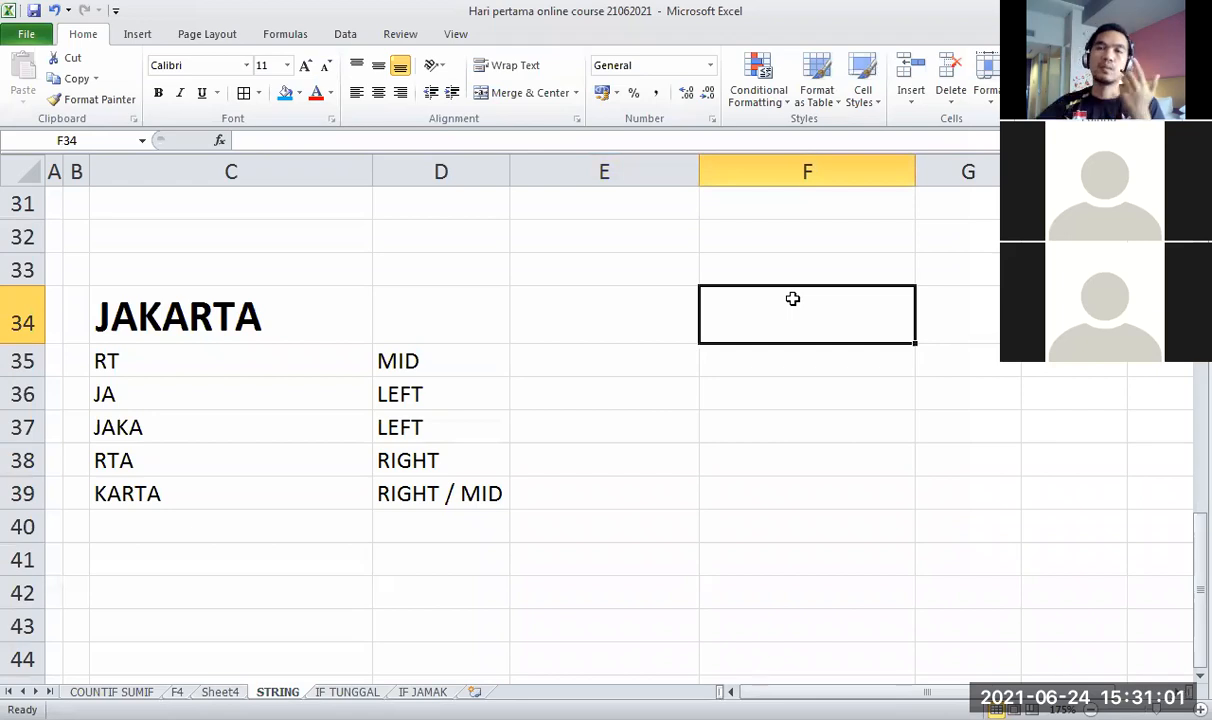
# Review the LEFT, RIGHT and MID syntax, the explanations of arguments A and B, and the KODE example table.
pyautogui.scroll(10, 792, 298)
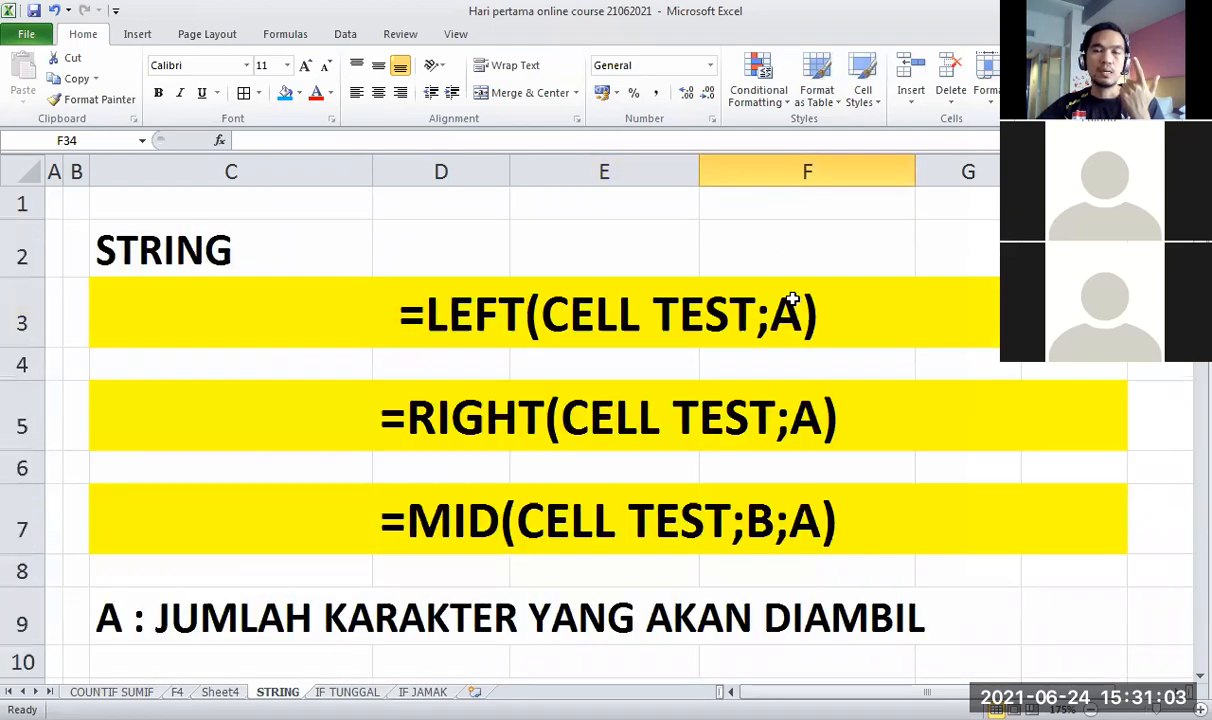
pyautogui.scroll(-1, 792, 298)
pyautogui.keyDown('ctrl'); pyautogui.scroll(-3, 792, 298); pyautogui.keyUp('ctrl')
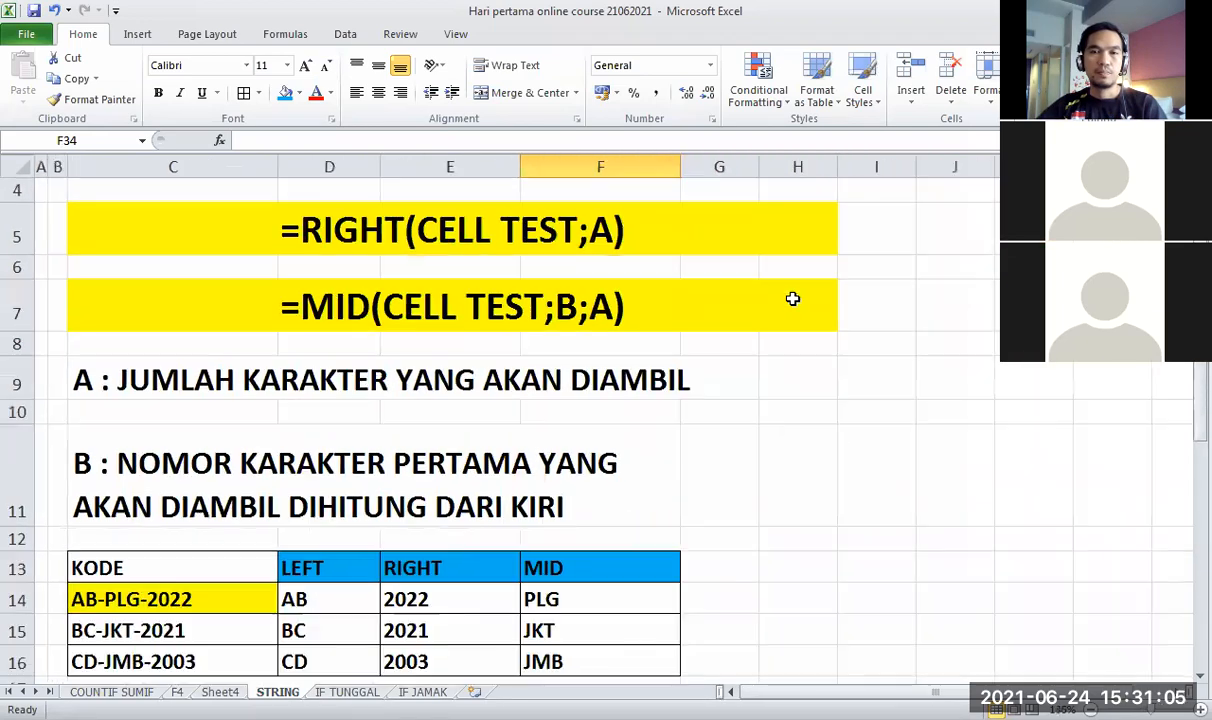
pyautogui.scroll(1, 792, 298)
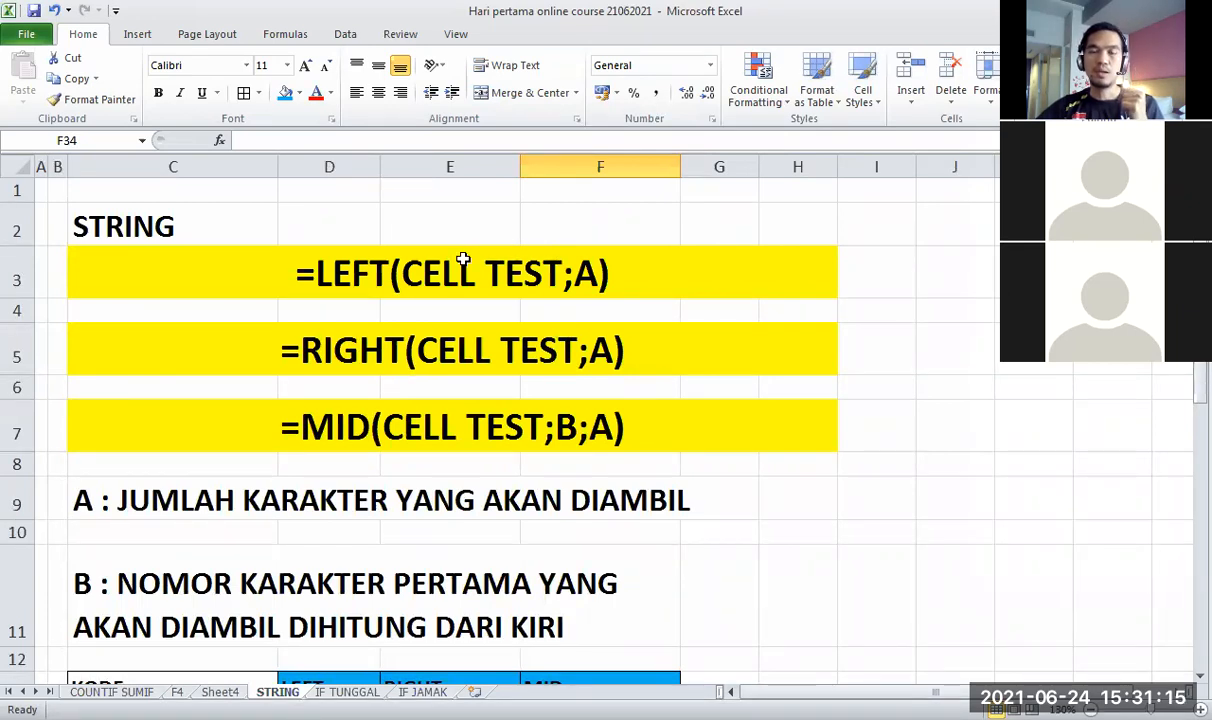
pyautogui.scroll(-2, 463, 259)
pyautogui.scroll(2, 463, 259)
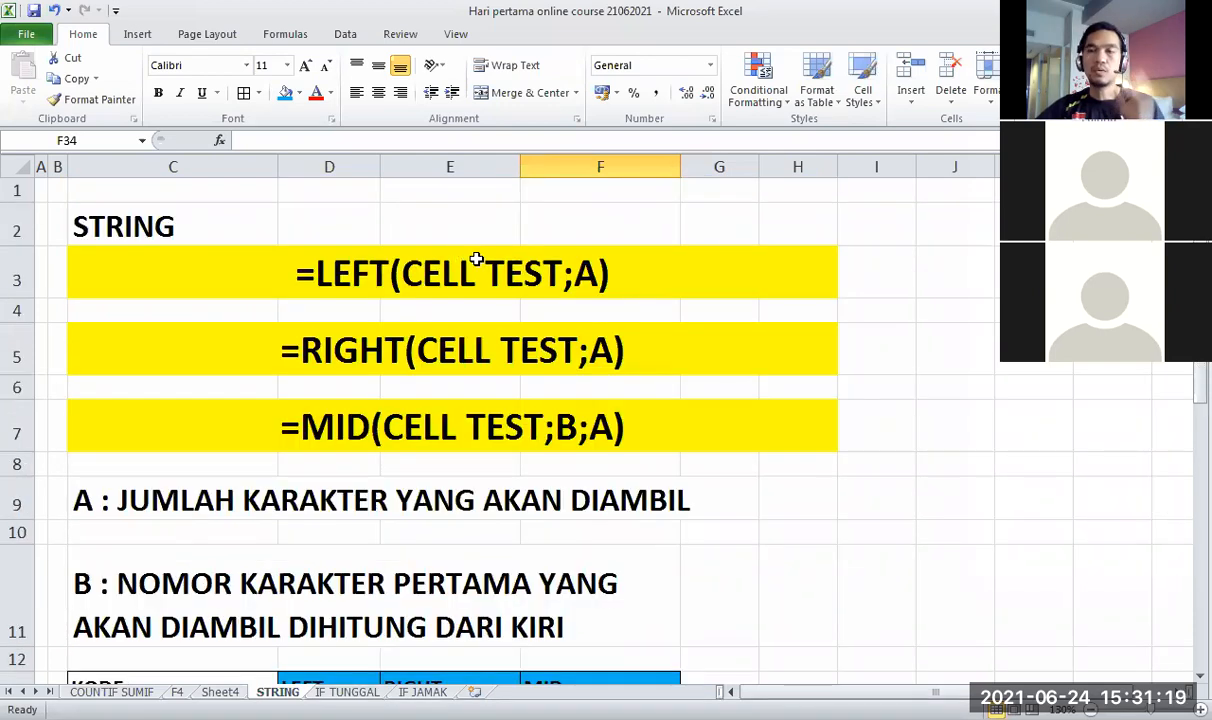
pyautogui.scroll(-3, 476, 259)
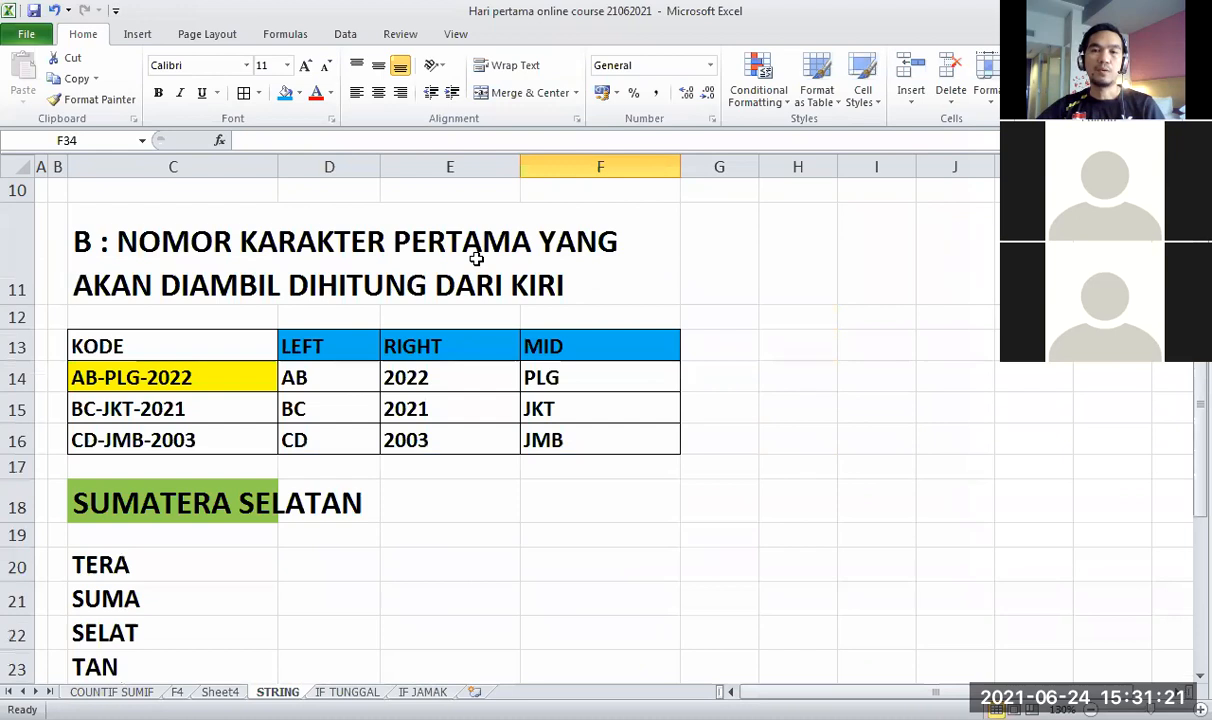
pyautogui.scroll(3, 476, 259)
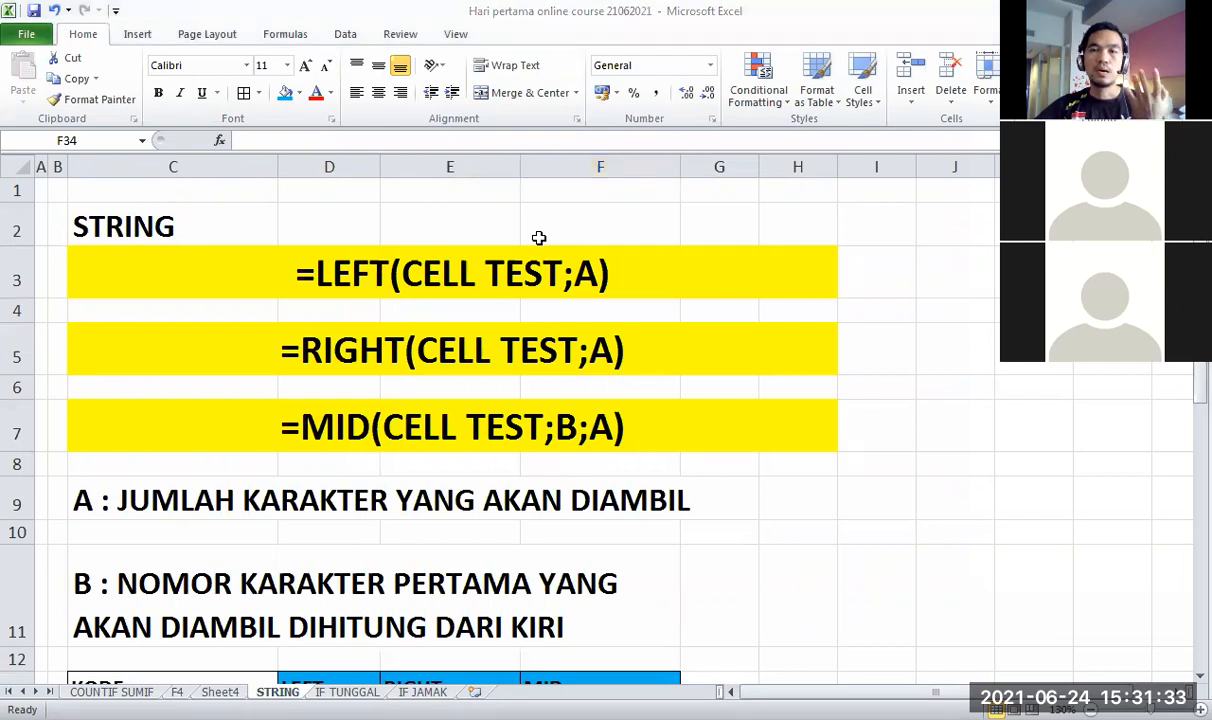
pyautogui.click(870, 232)
pyautogui.click(883, 258)
pyautogui.click(947, 259)
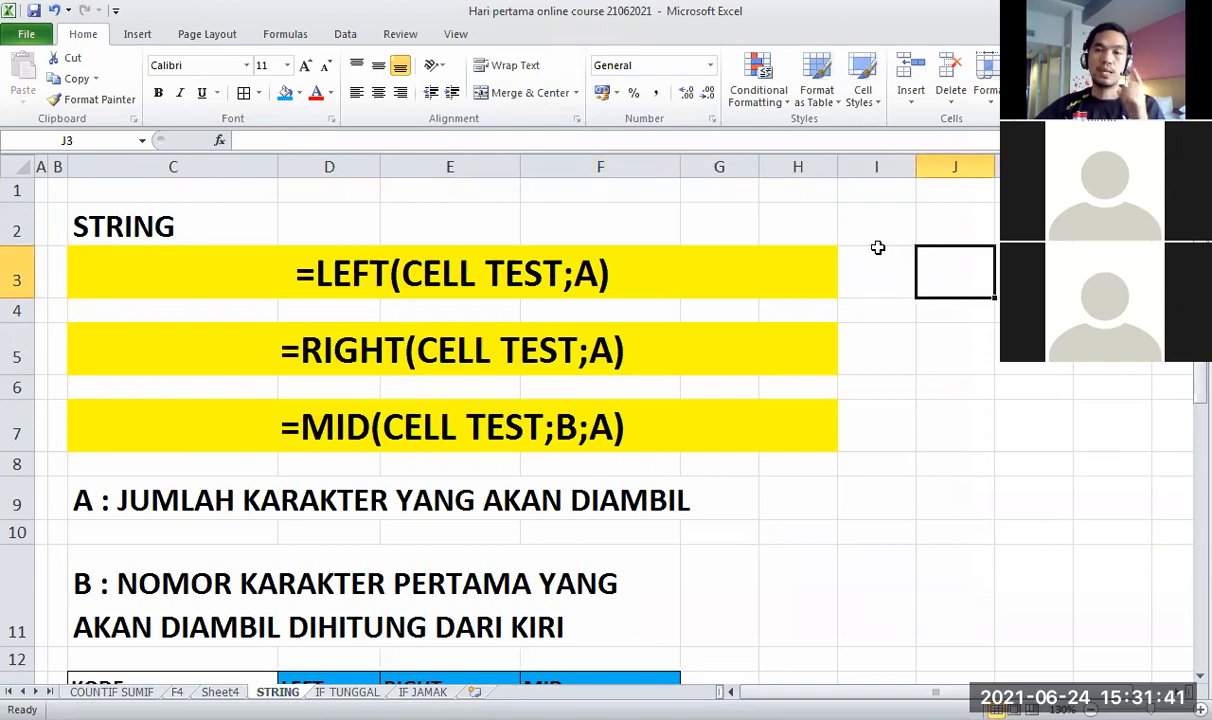
pyautogui.scroll(-3, 877, 247)
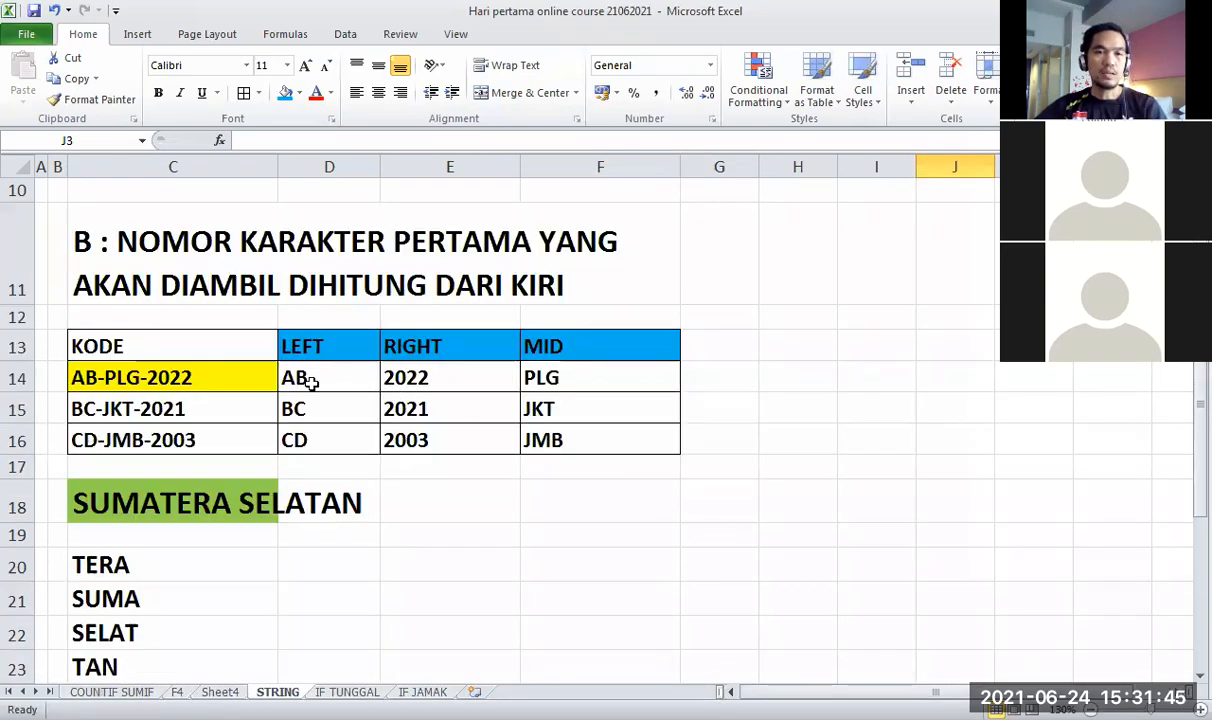
pyautogui.scroll(2, 95, 319)
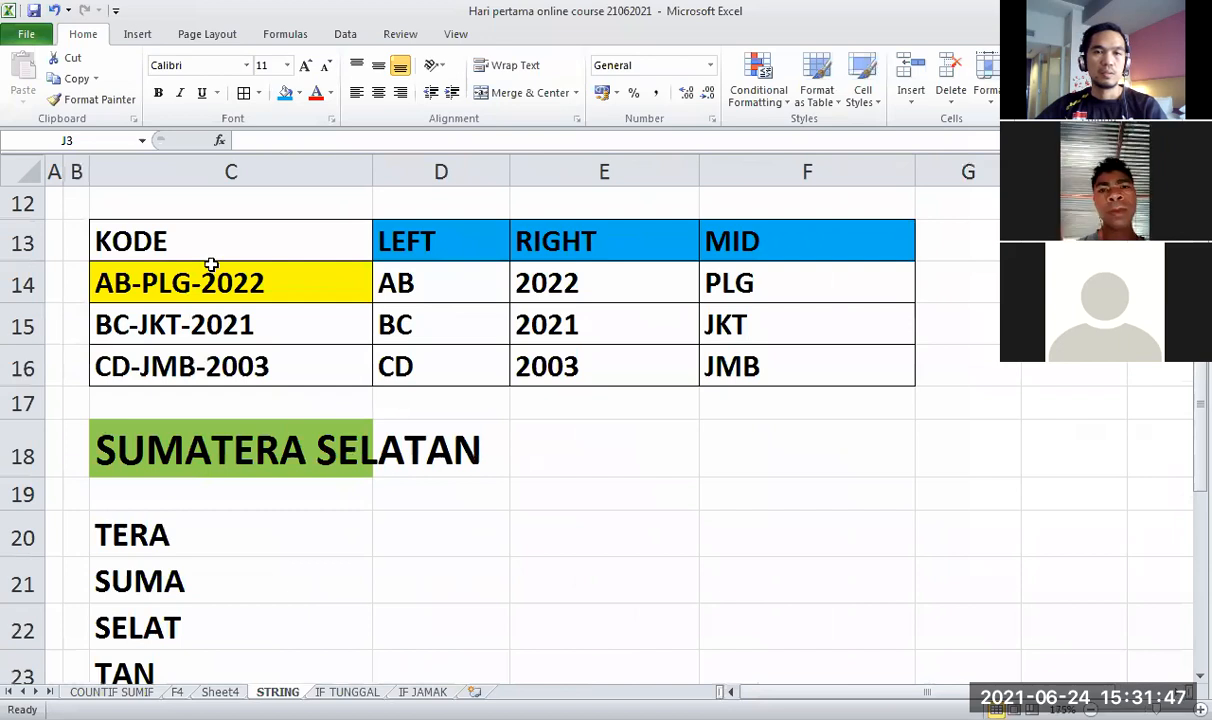
pyautogui.scroll(3, 211, 264)
pyautogui.scroll(-2, 211, 264)
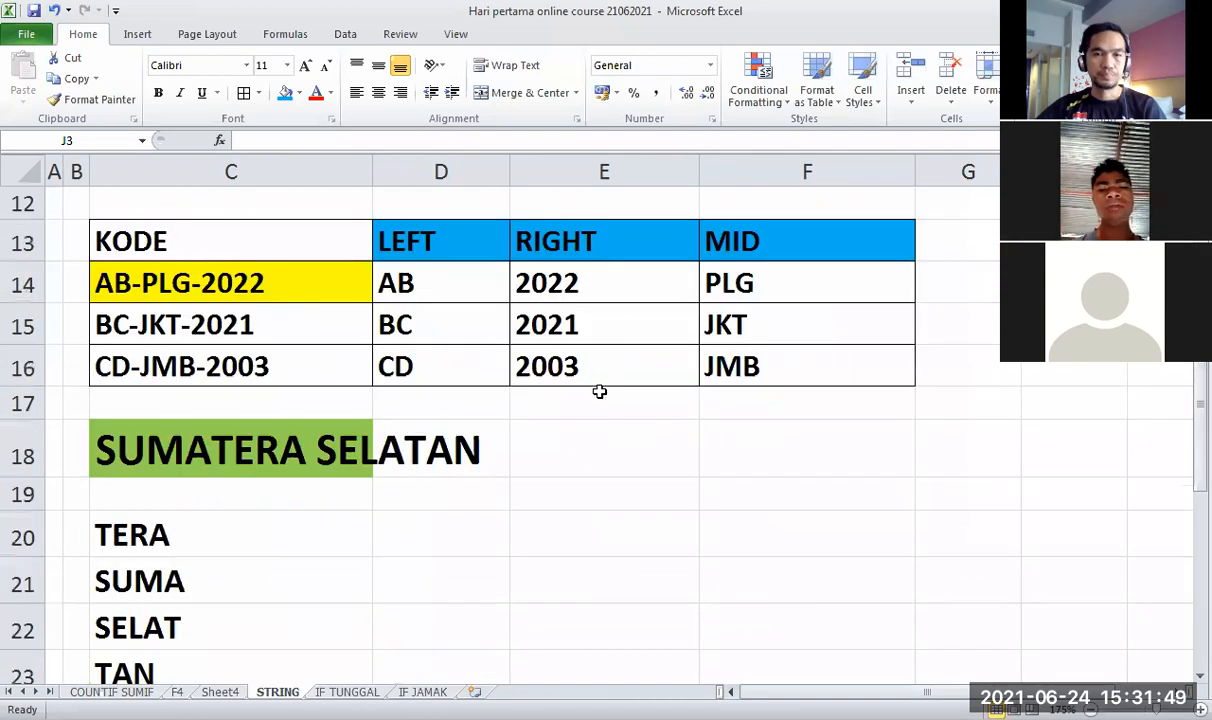
# Clear the existing LEFT, RIGHT and MID results in cells D14:F16 of the KODE table.
pyautogui.click(560, 430)
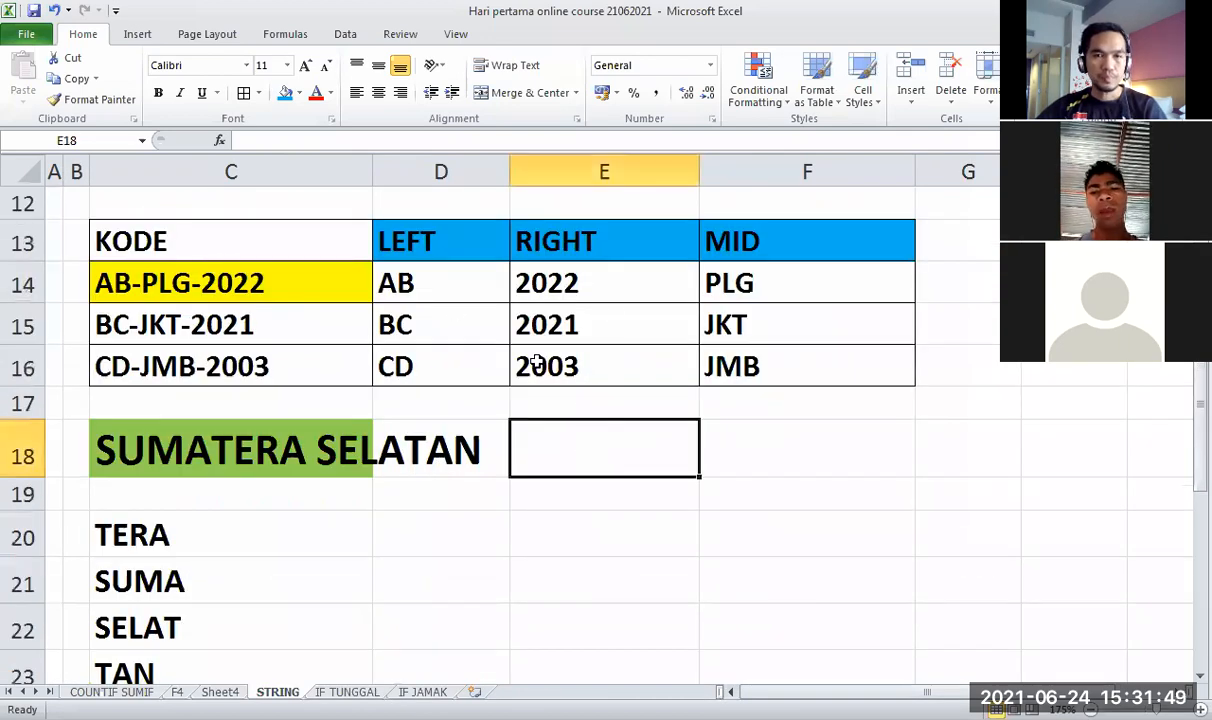
pyautogui.click(427, 279)
pyautogui.click(415, 322)
pyautogui.click(406, 350)
pyautogui.click(470, 276)
pyautogui.moveTo(484, 276); pyautogui.dragTo(762, 358)
pyautogui.press('Delete')
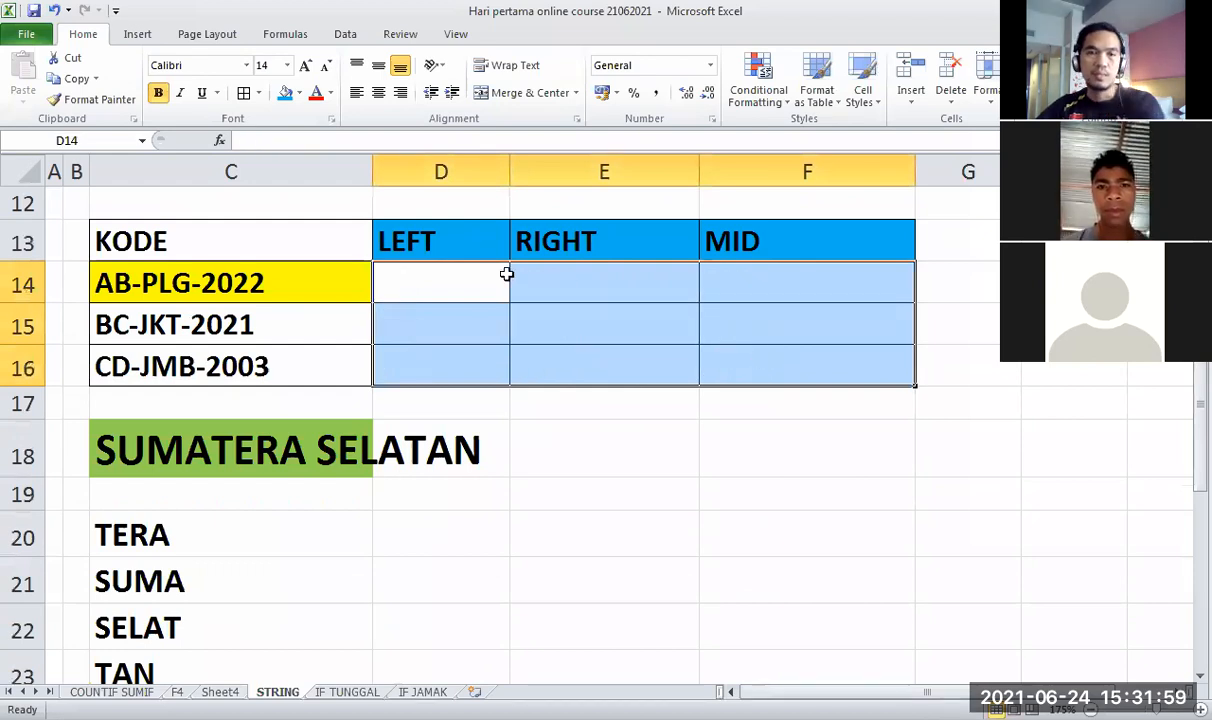
# Enter the formula =LEFT(C14;2) in cell D14 to extract the first two characters of the code AB-PLG-2022.
pyautogui.click(465, 274)
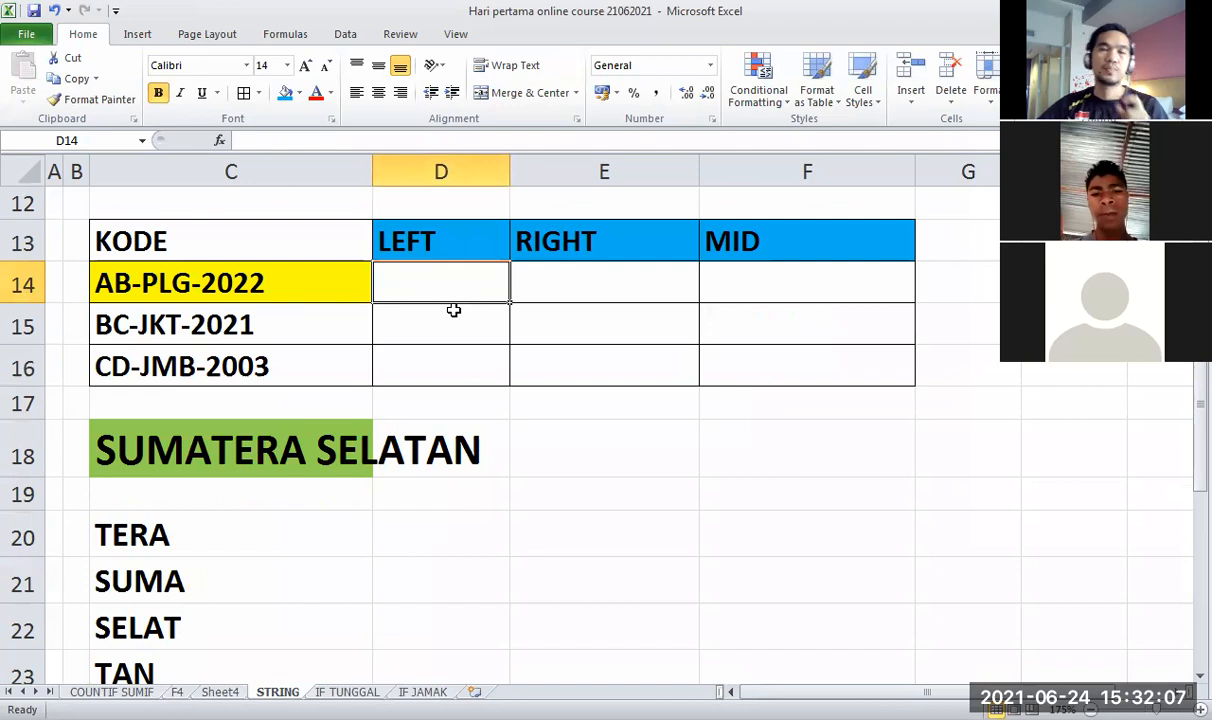
pyautogui.scroll(2, 469, 367)
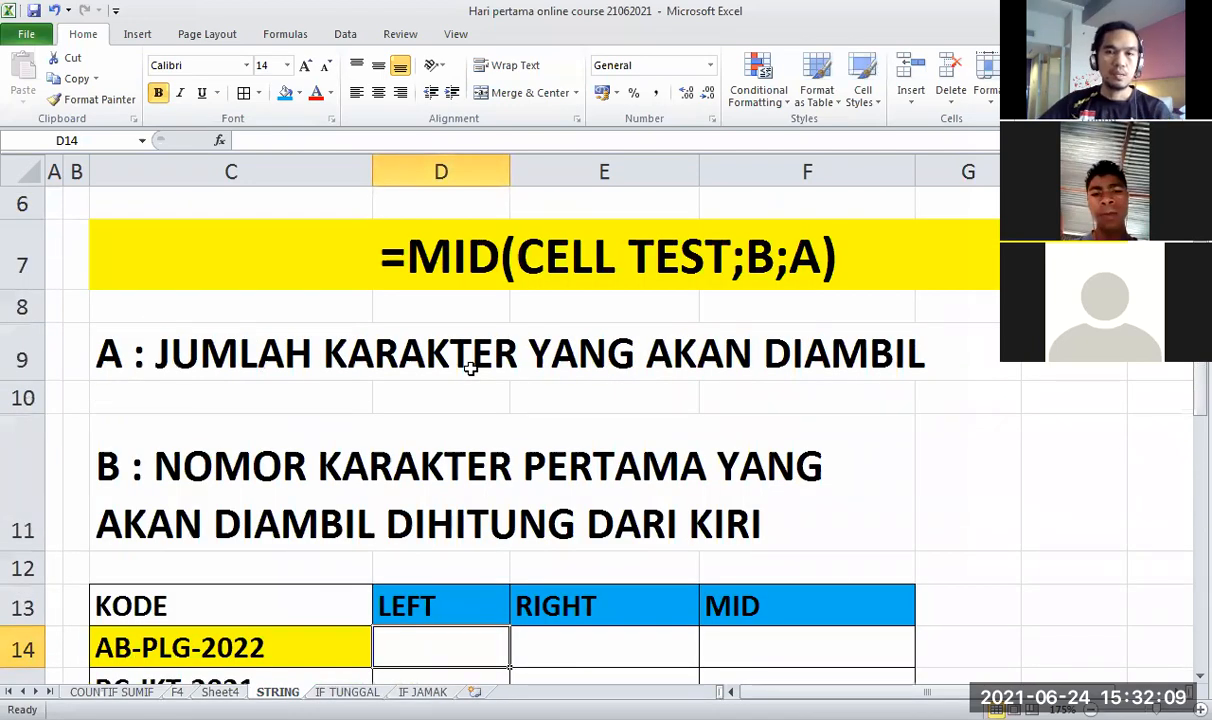
pyautogui.scroll(1, 470, 360)
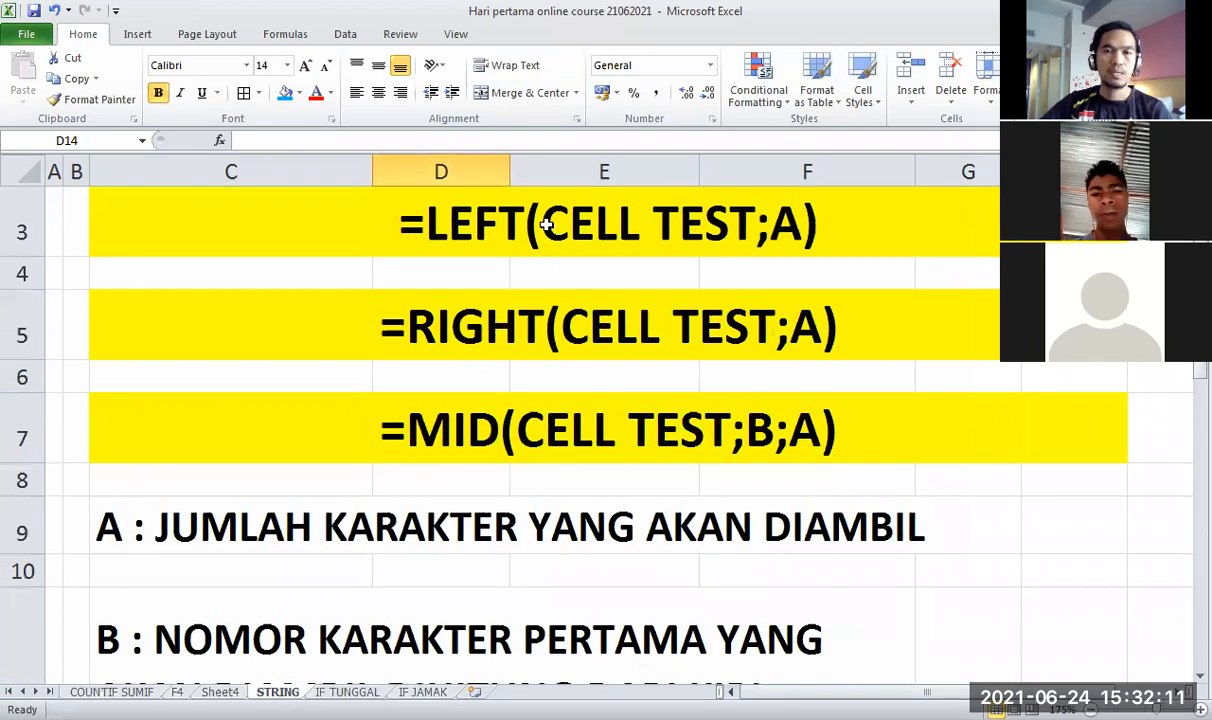
pyautogui.scroll(-4, 546, 226)
pyautogui.scroll(2, 560, 330)
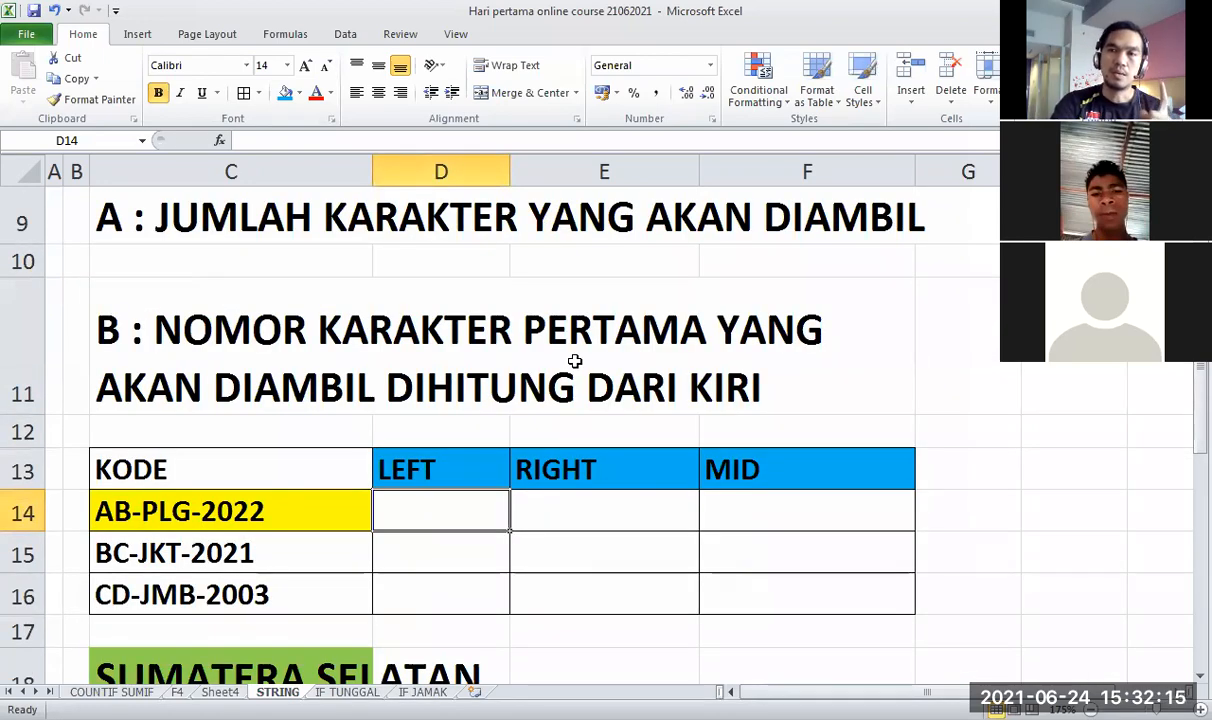
pyautogui.write('=')
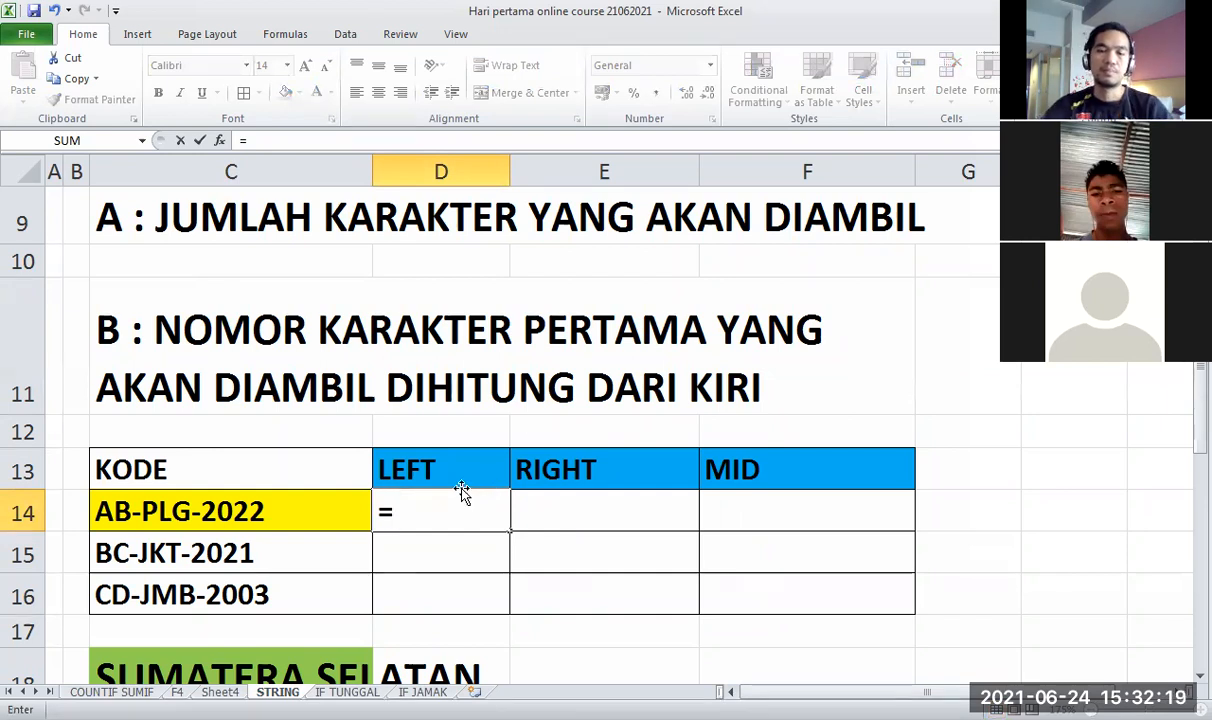
pyautogui.write('LEFT')
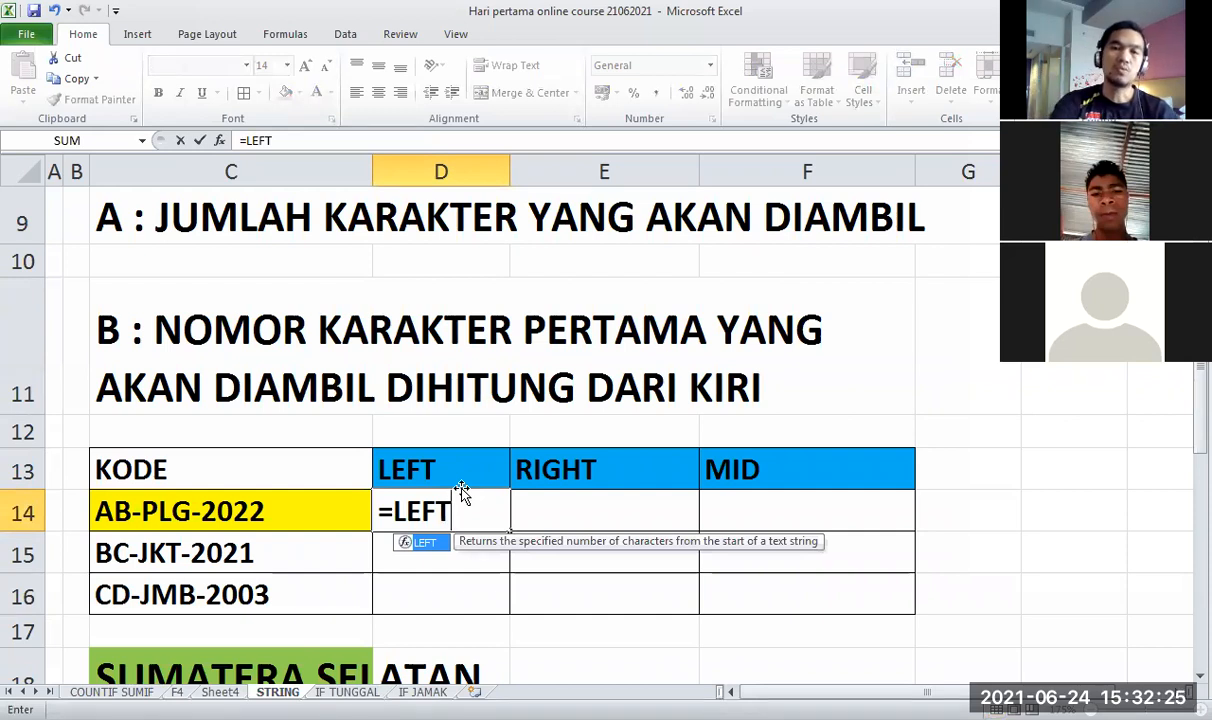
pyautogui.write('(')
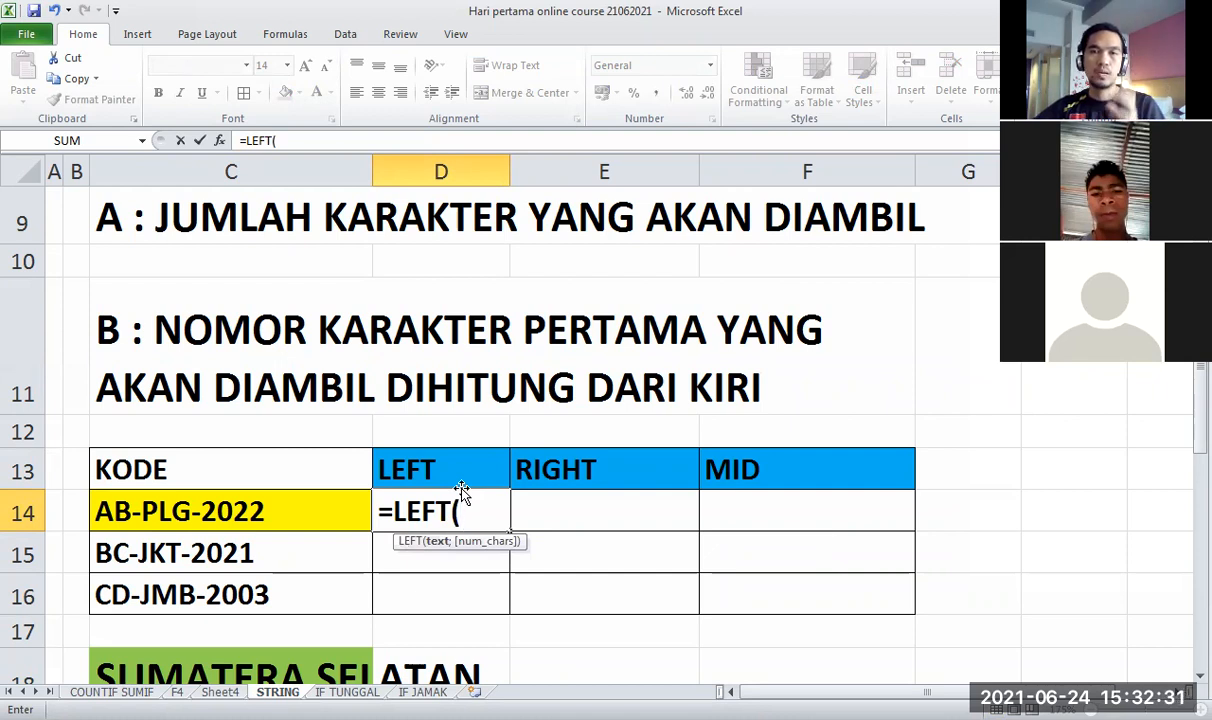
pyautogui.scroll(3, 461, 490)
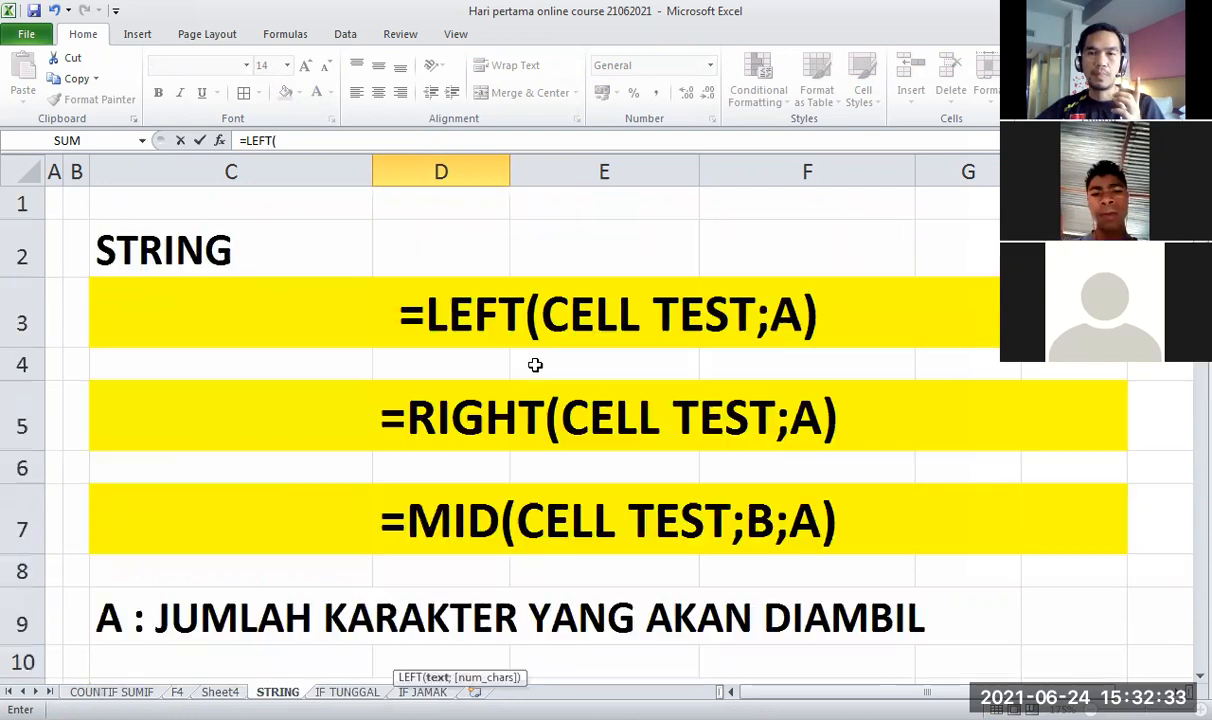
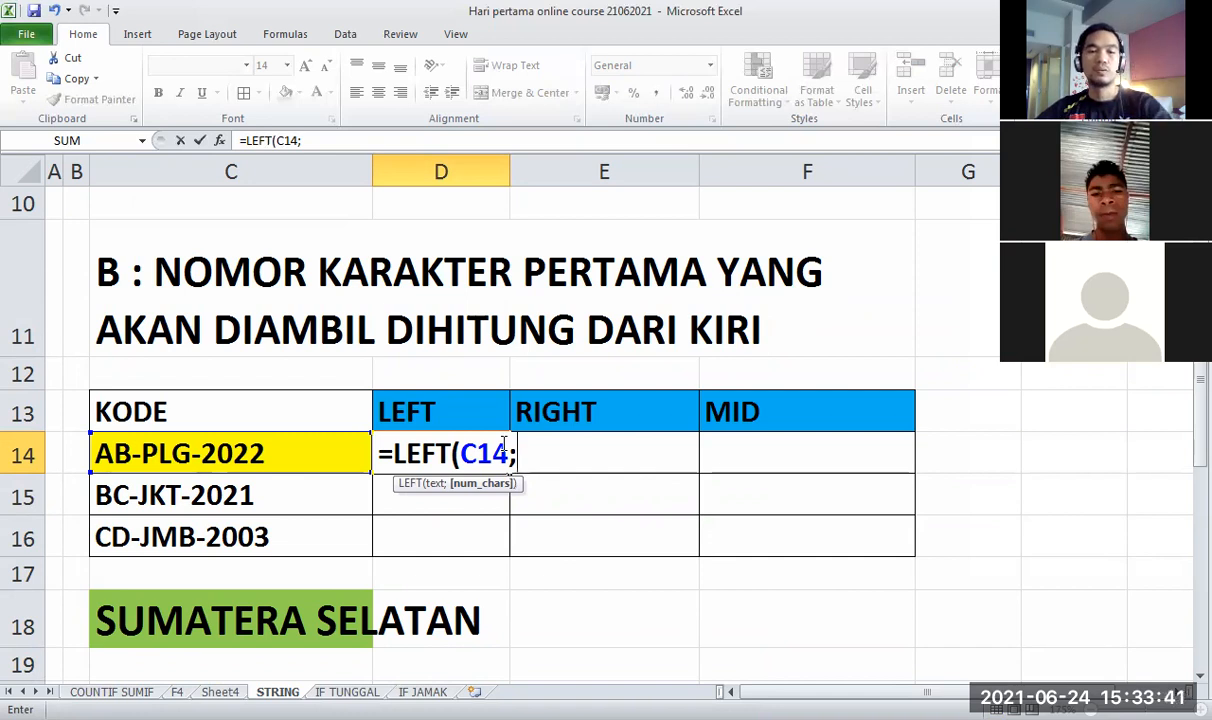
pyautogui.write('2')
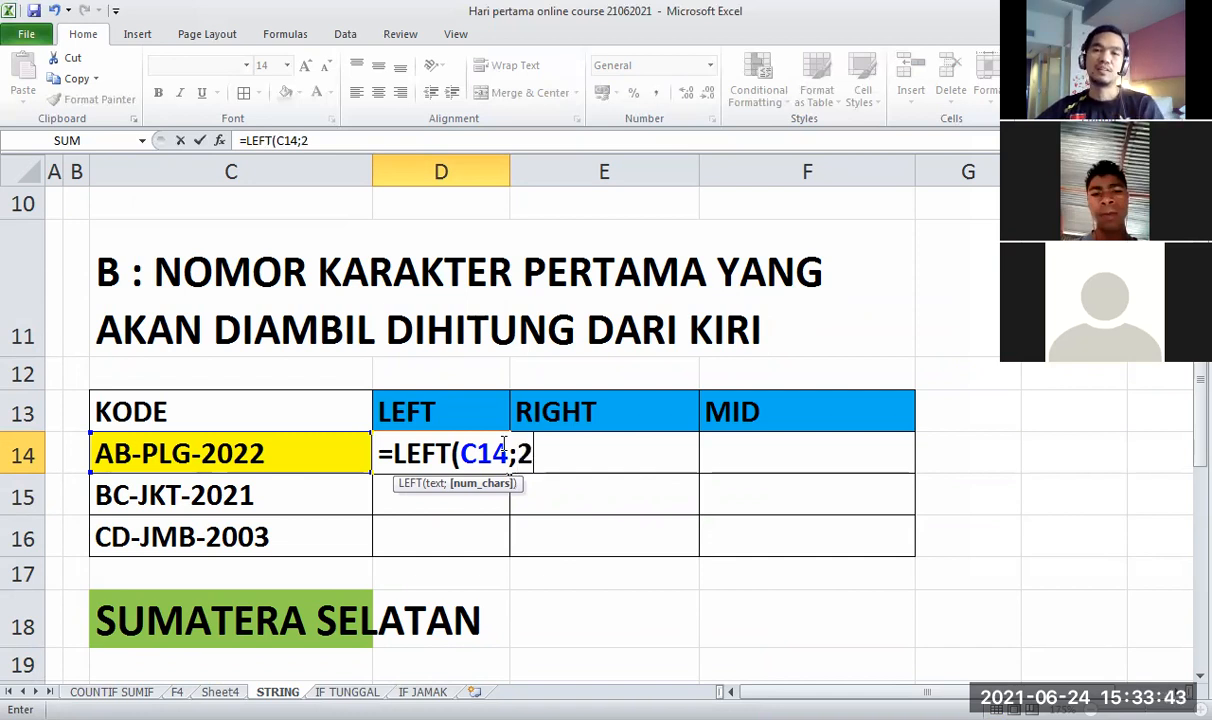
pyautogui.write(')')
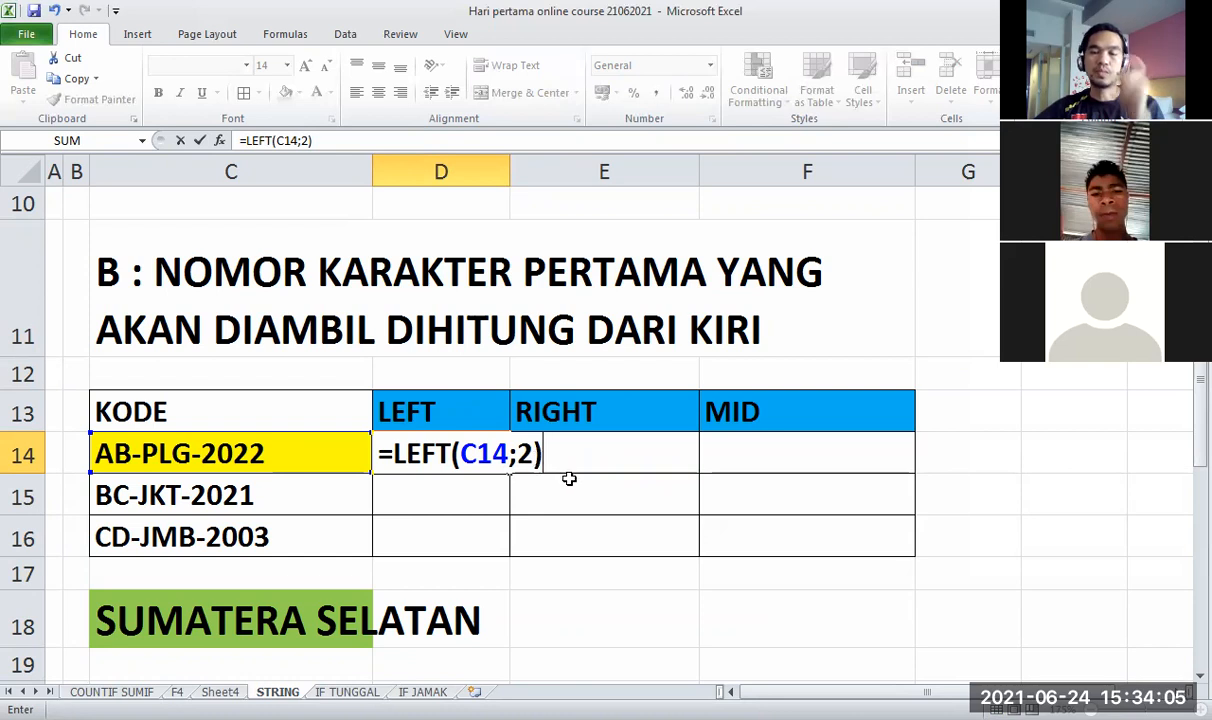
pyautogui.press('Return')
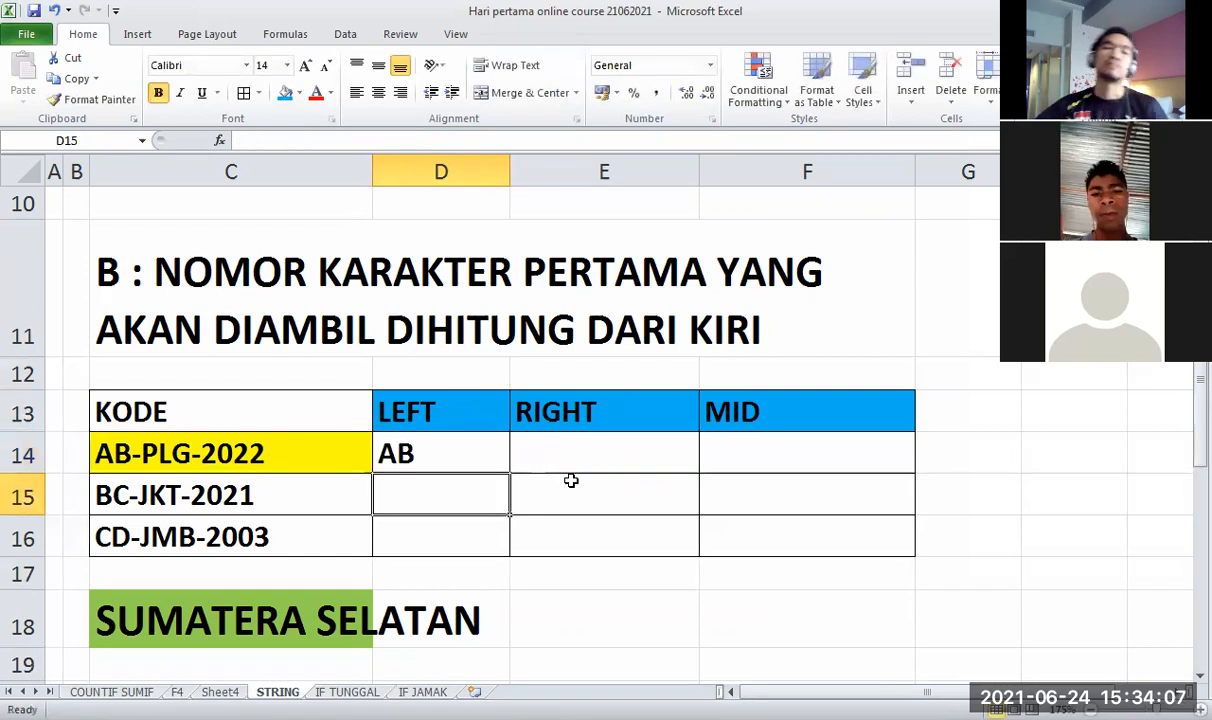
# Fill the LEFT formula from D14 down through D16 for the remaining codes.
pyautogui.click(468, 454)
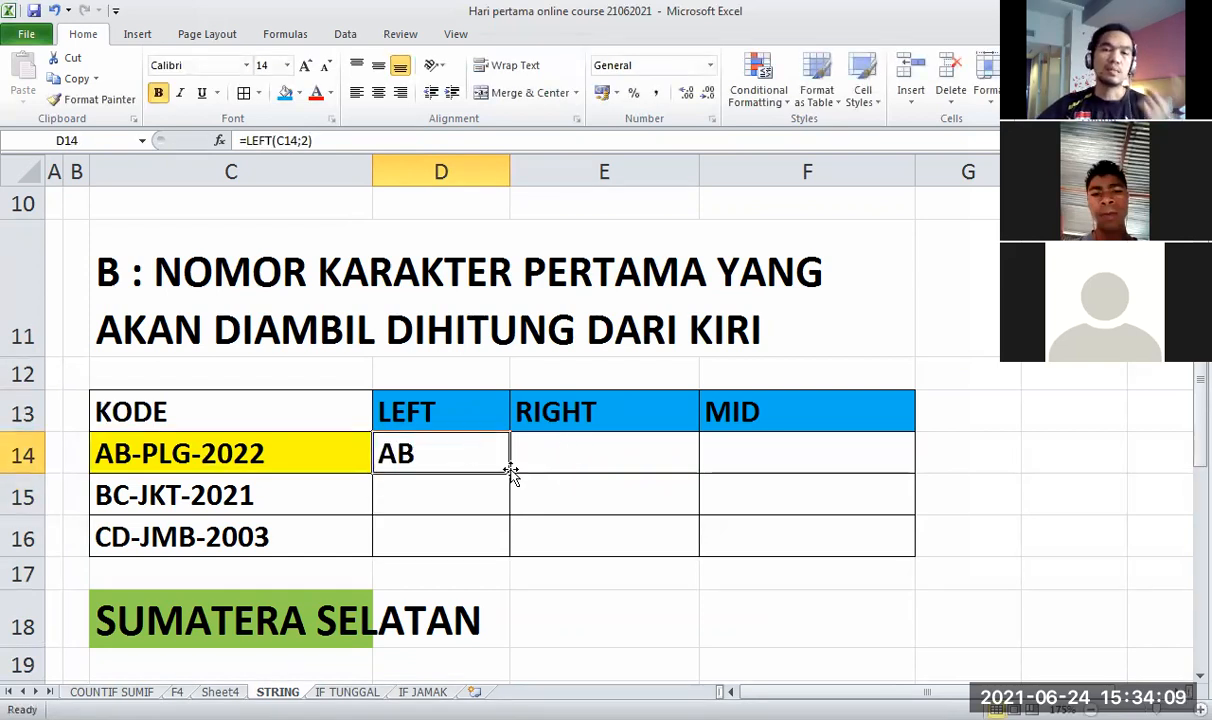
pyautogui.moveTo(510, 472); pyautogui.dragTo(498, 537)
pyautogui.click(611, 604)
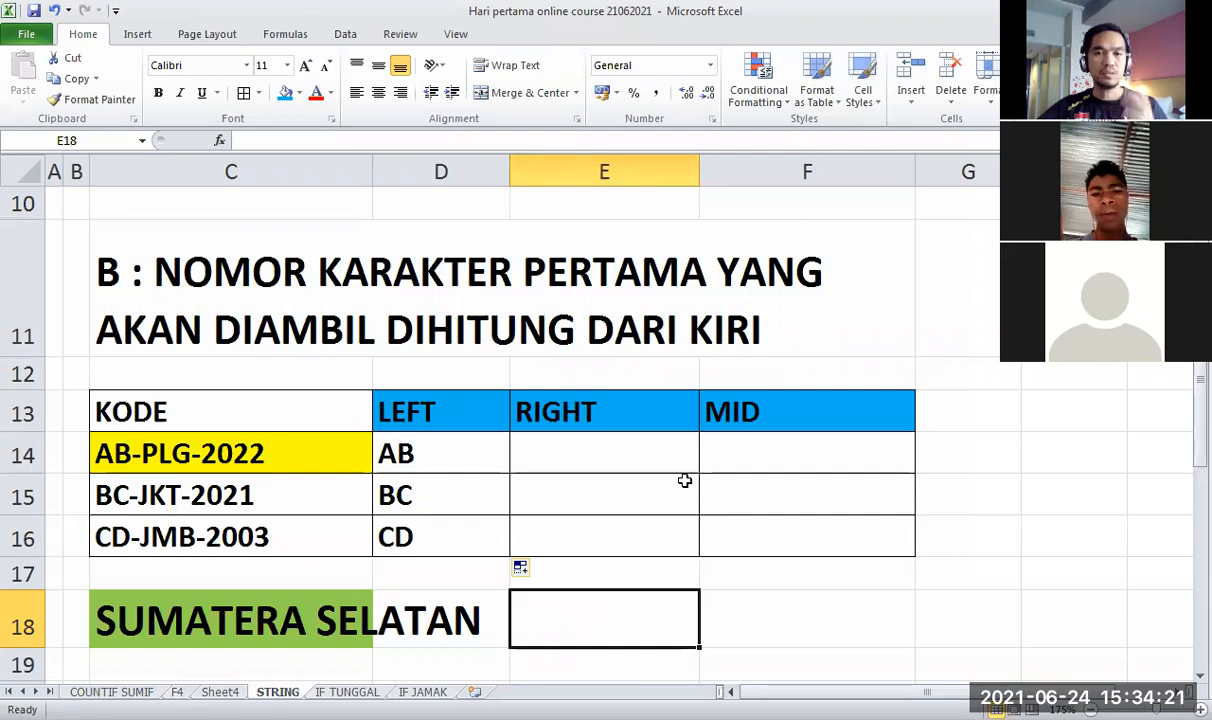
# Enter the formula =RIGHT(C14;4) in cell E14 to extract the last four characters of the code AB-PLG-2022.
pyautogui.click(630, 455)
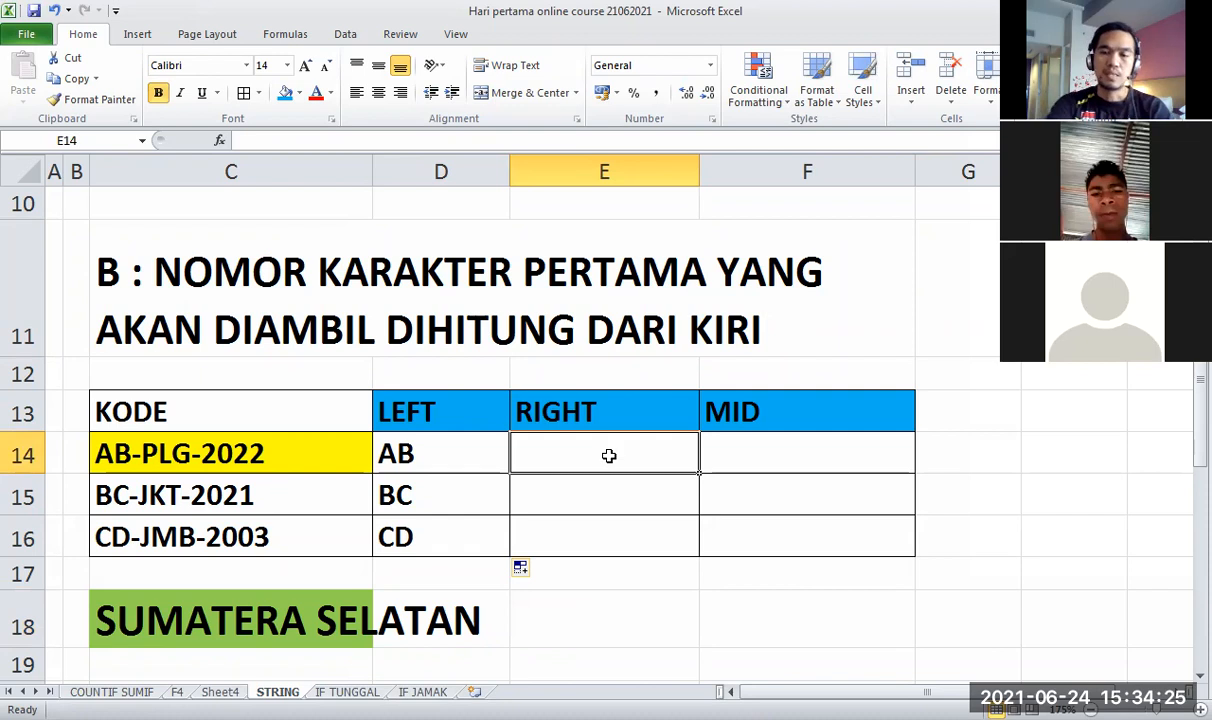
pyautogui.write('=')
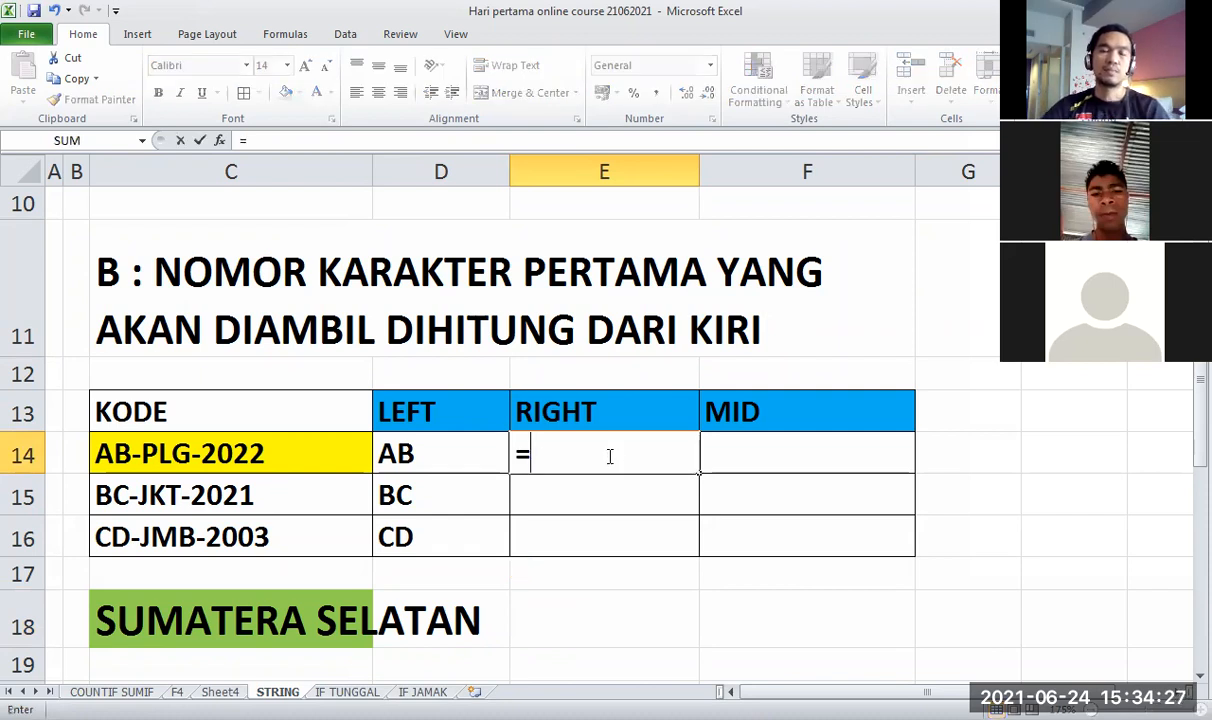
pyautogui.write('R')
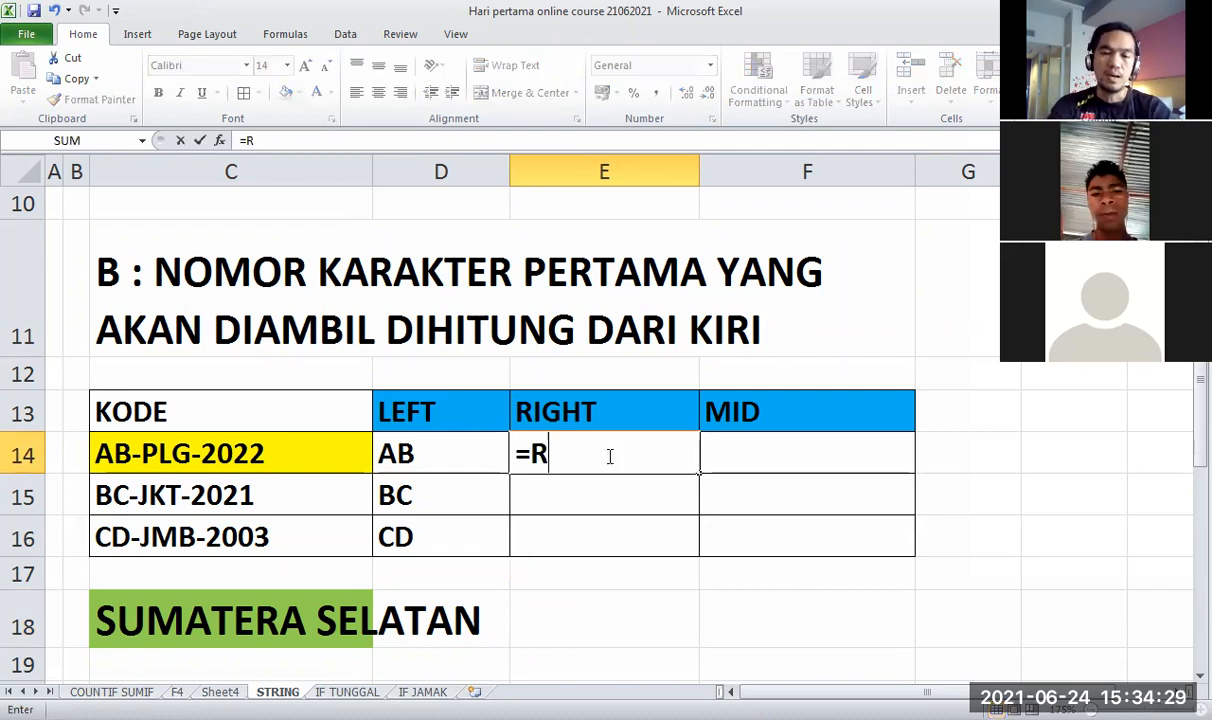
pyautogui.write('IGHT')
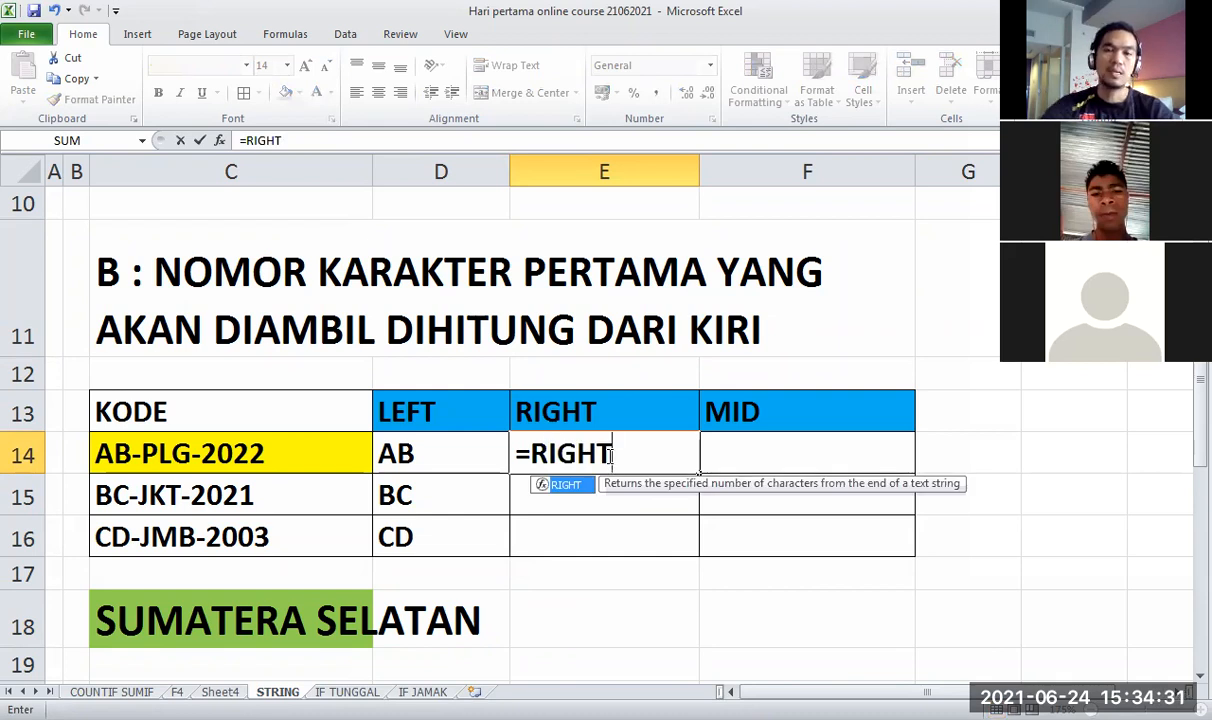
pyautogui.write('(')
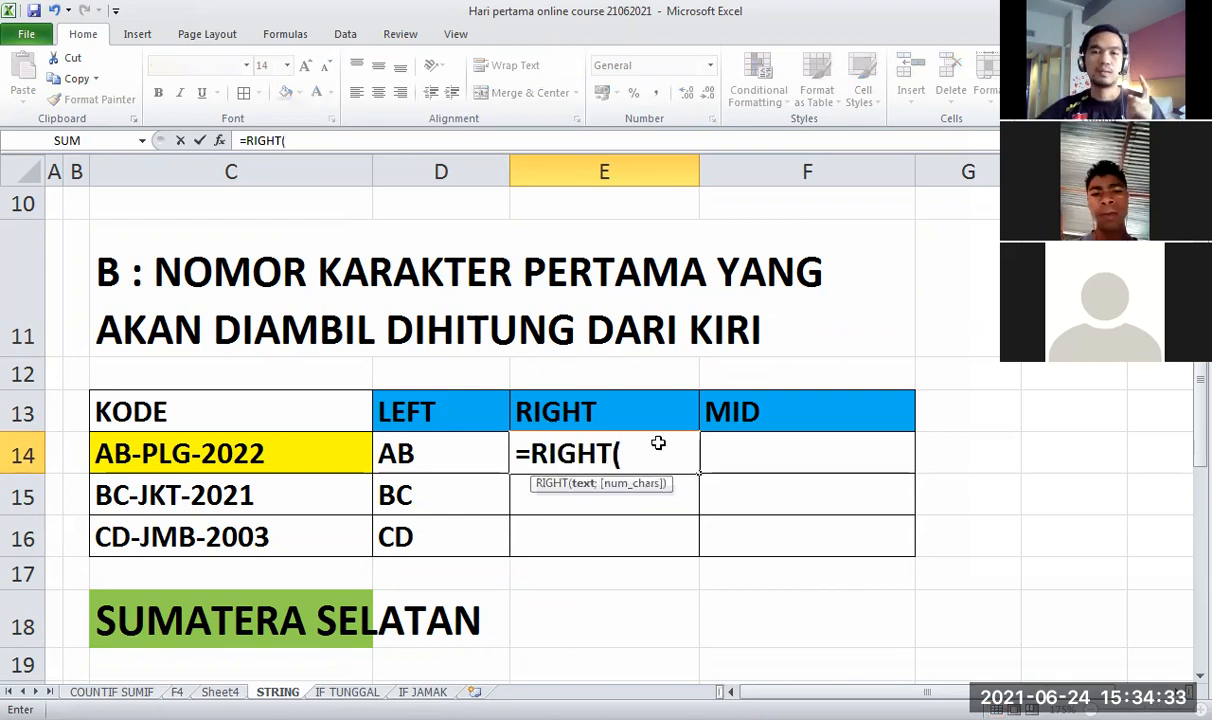
pyautogui.scroll(3, 600, 440)
pyautogui.scroll(-1, 444, 430)
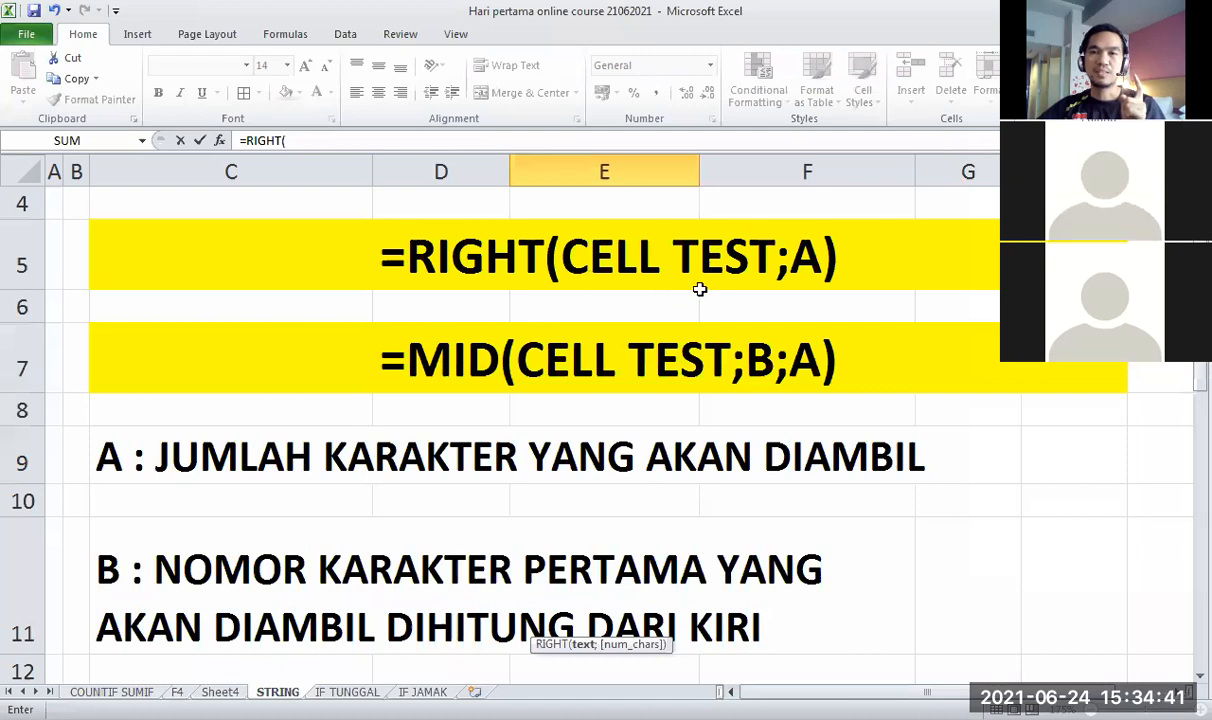
pyautogui.scroll(-1, 662, 323)
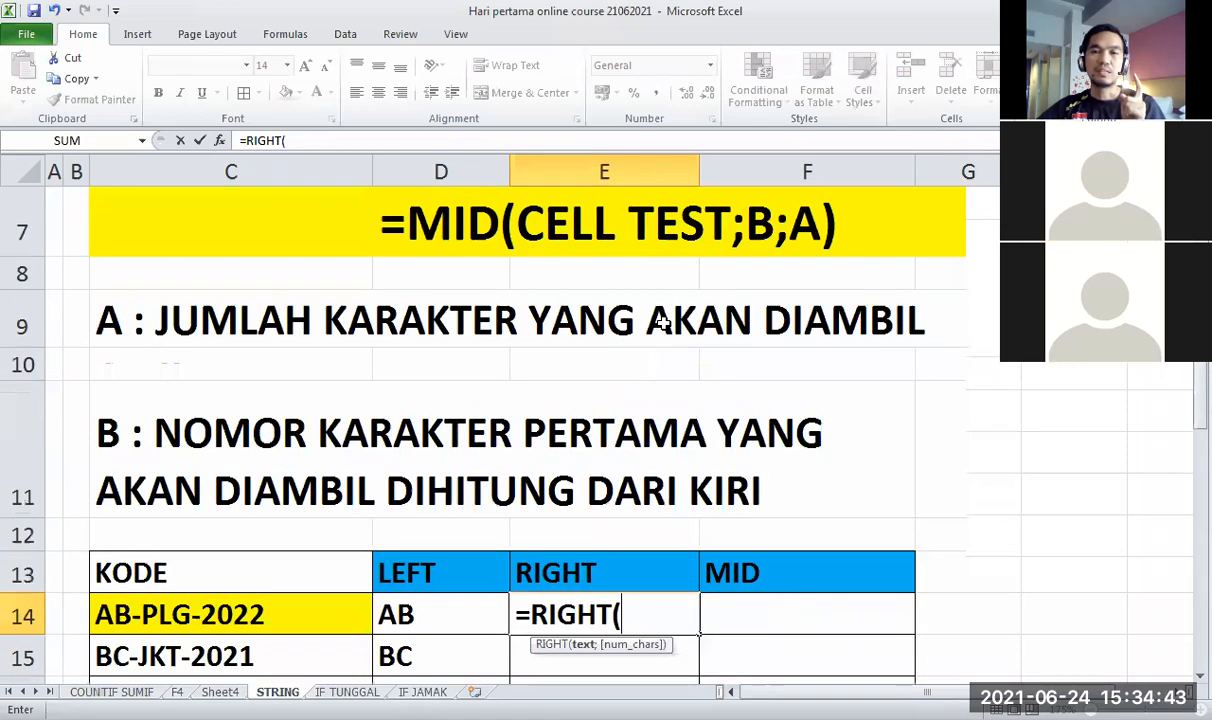
pyautogui.scroll(-1, 628, 440)
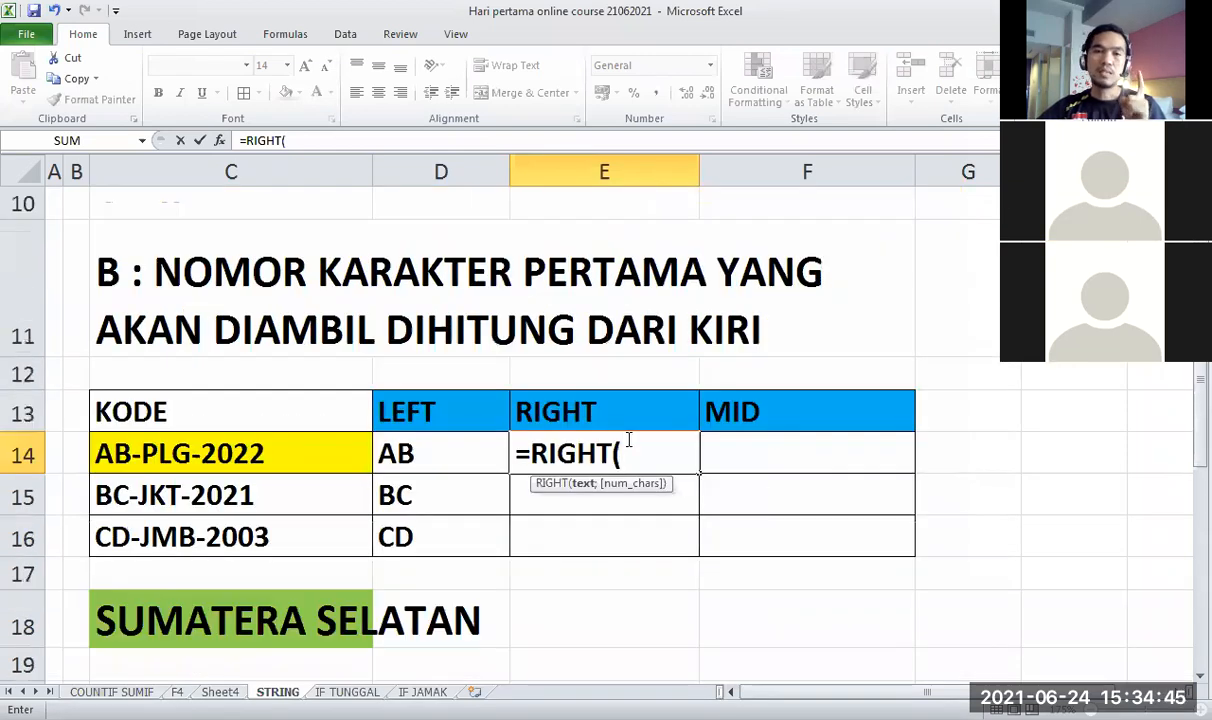
pyautogui.click(290, 454)
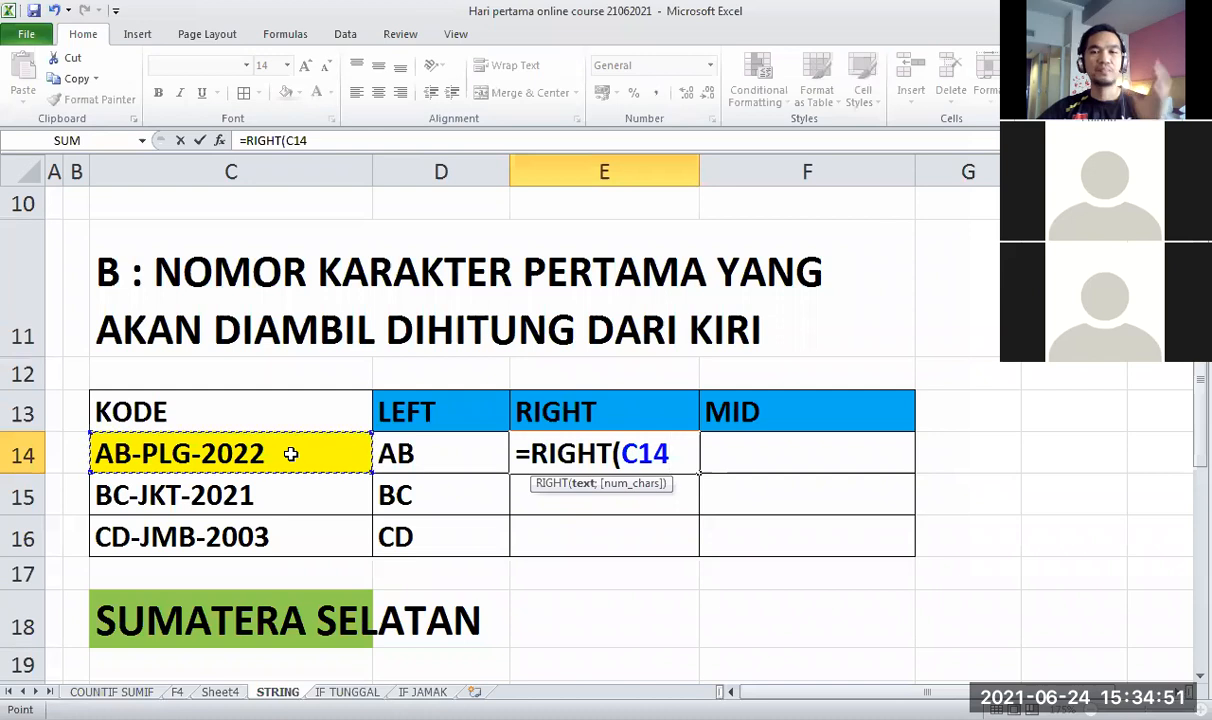
pyautogui.write(';')
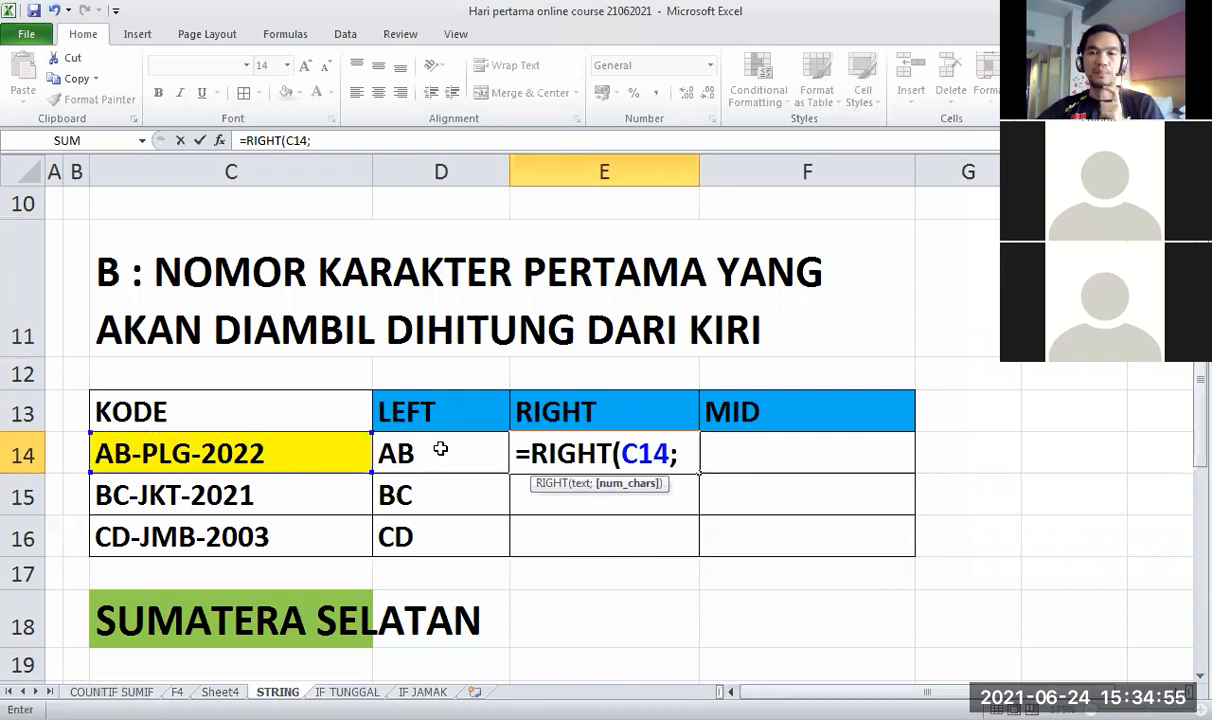
pyautogui.scroll(3, 440, 450)
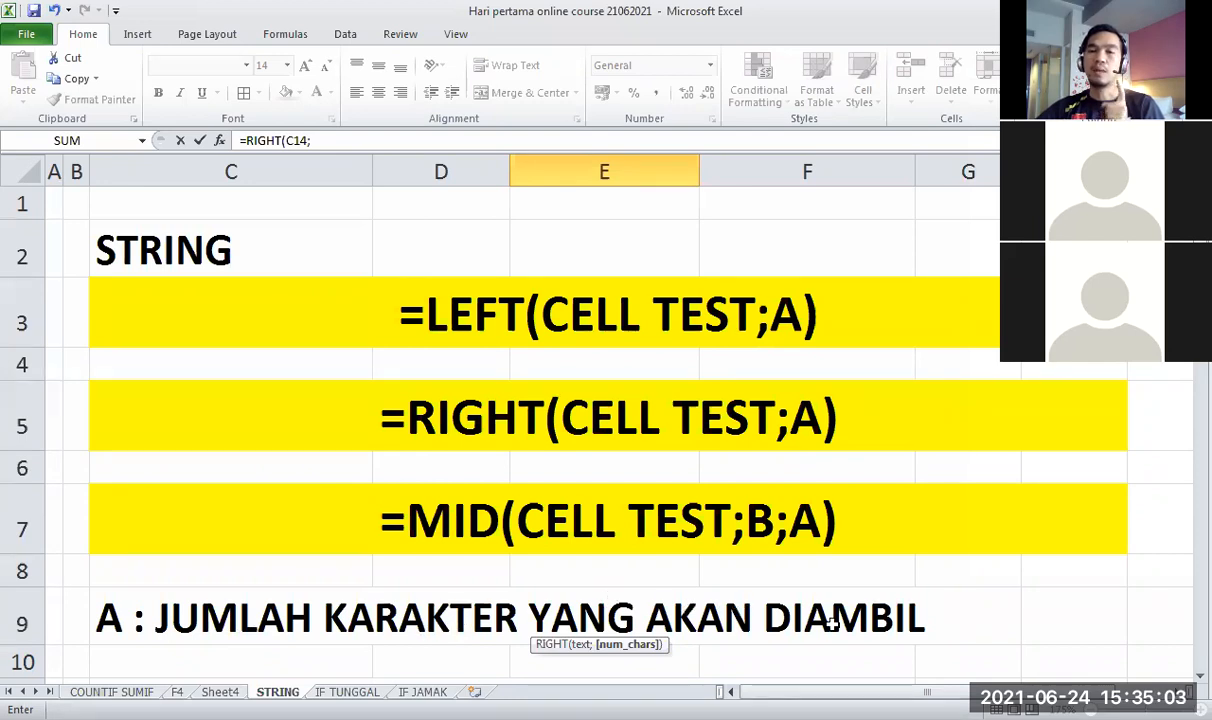
pyautogui.scroll(-2, 836, 544)
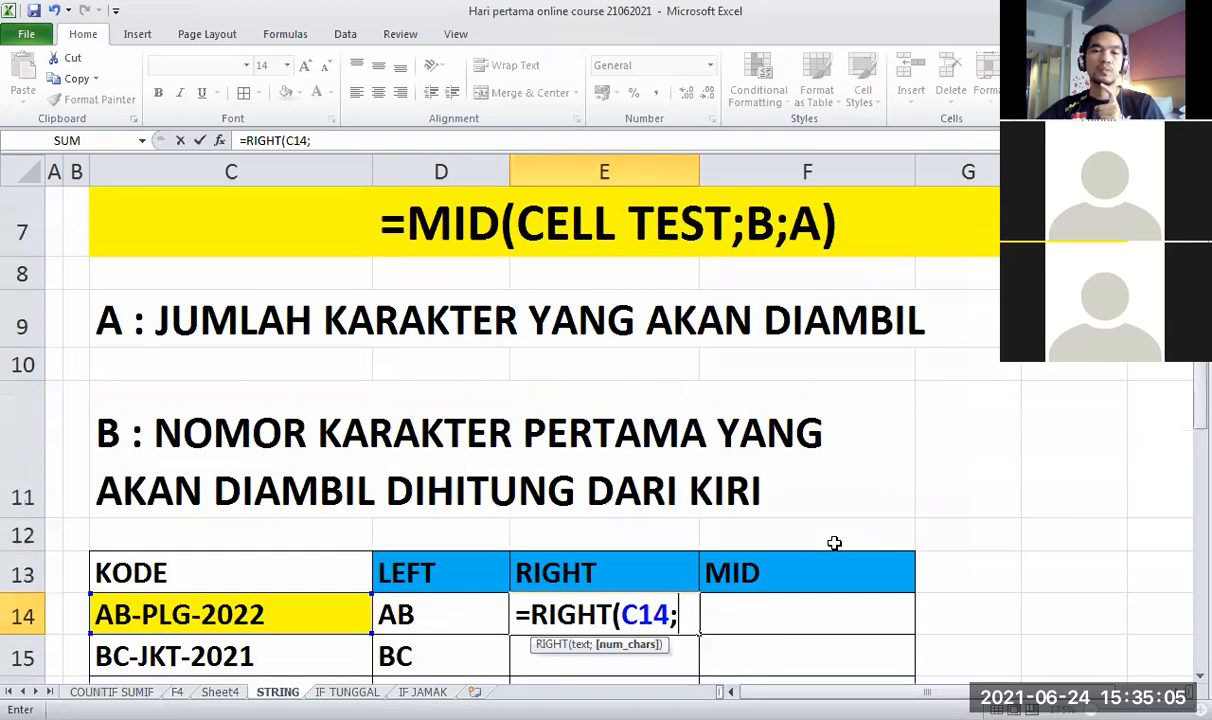
pyautogui.scroll(-1, 834, 543)
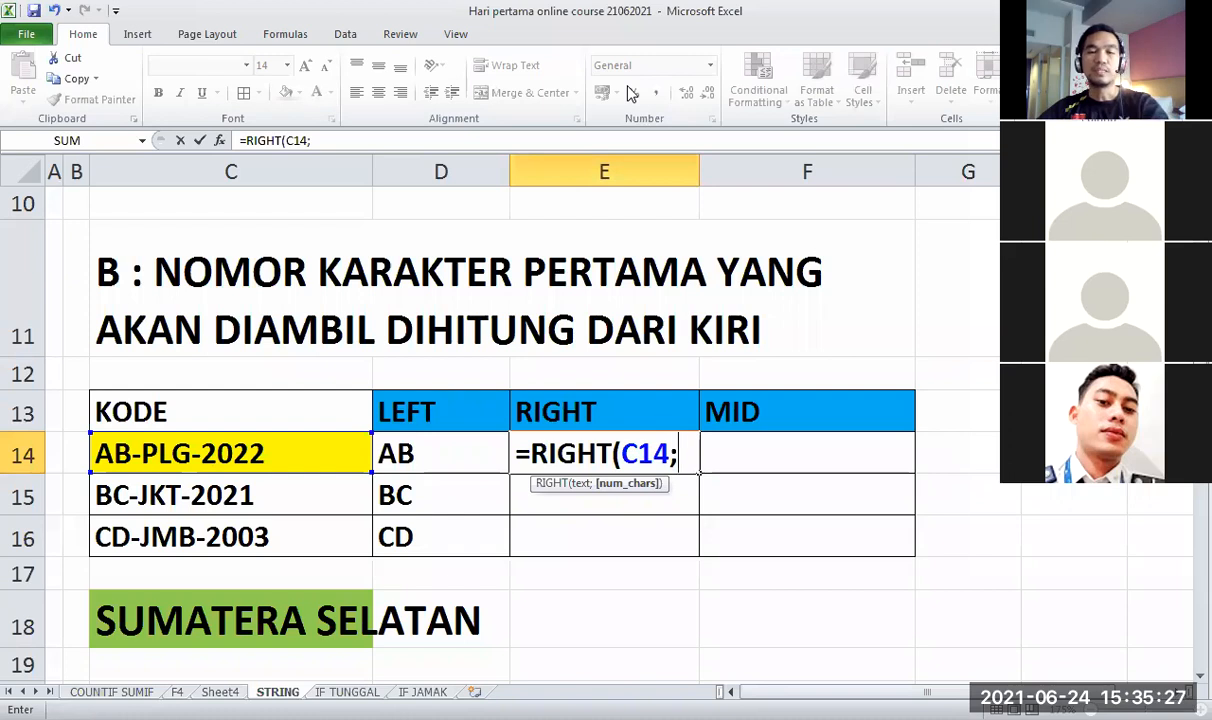
pyautogui.write('4')
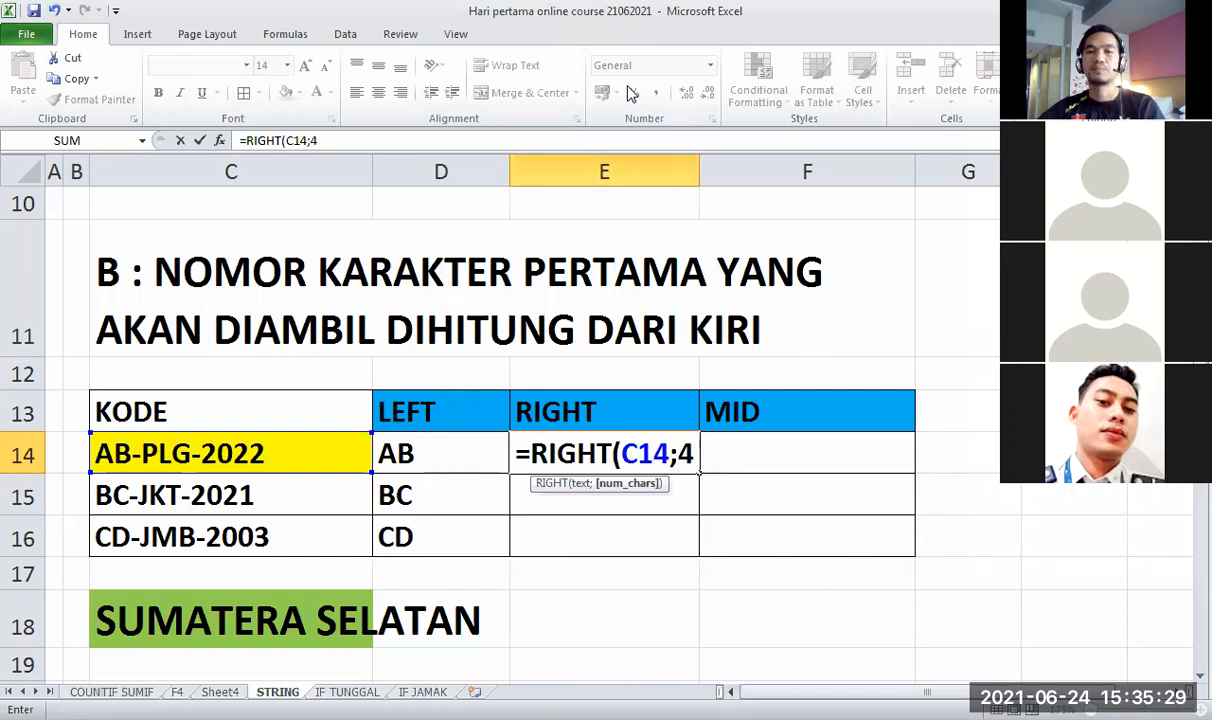
pyautogui.write(')')
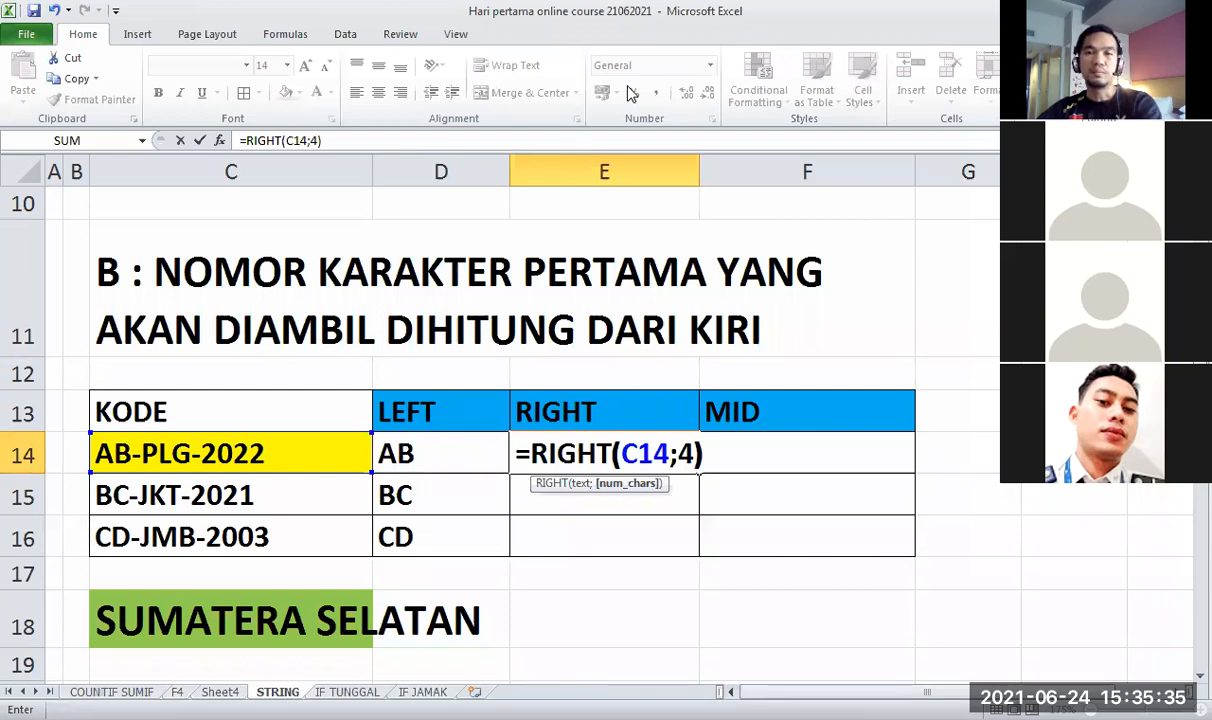
pyautogui.click(695, 194)
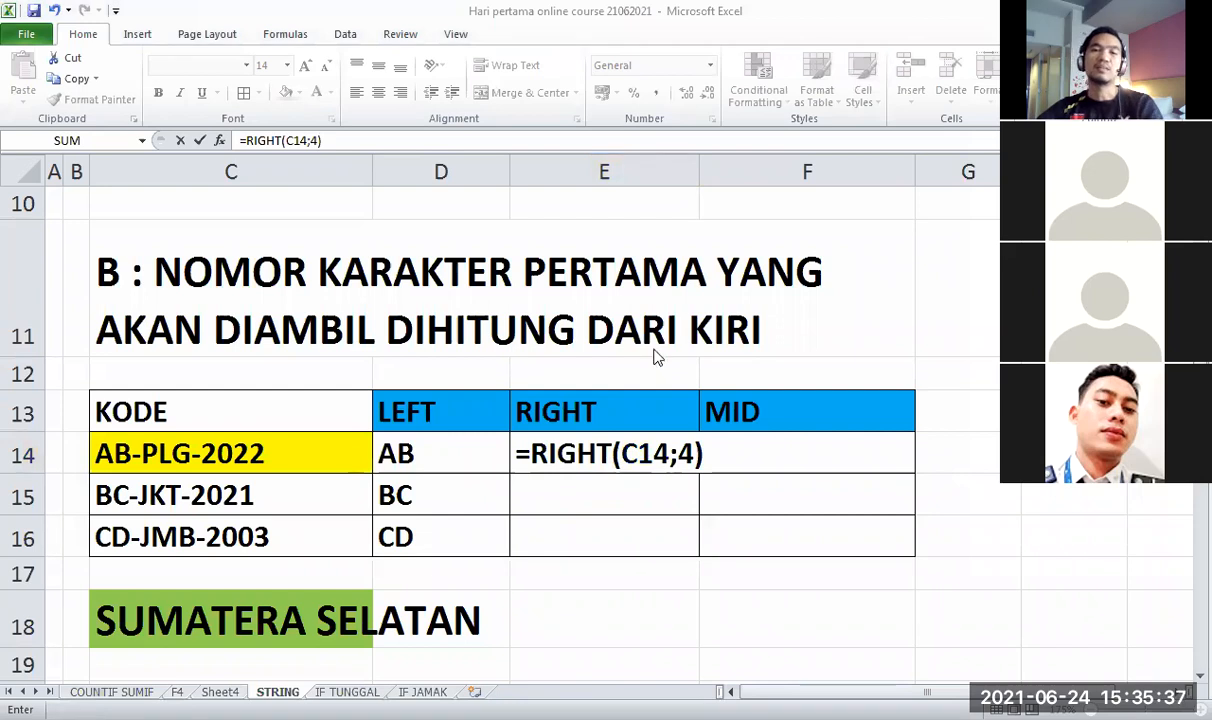
pyautogui.click(636, 453)
pyautogui.press('Return')
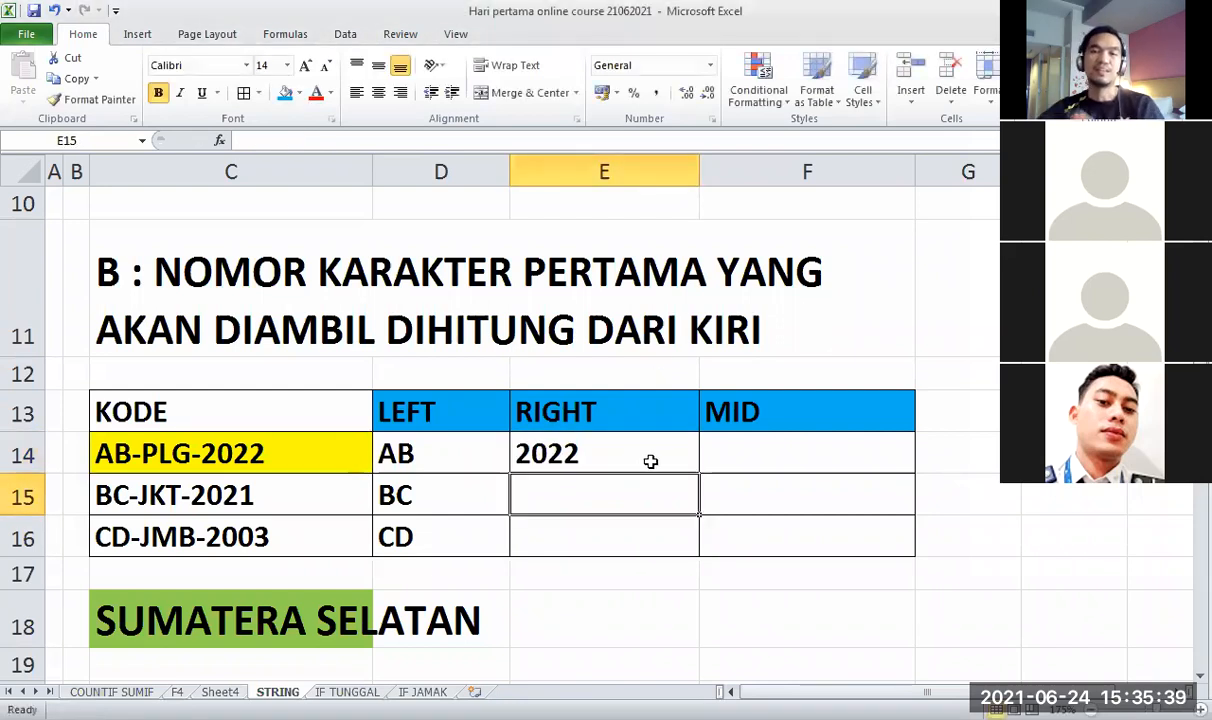
# Fill the RIGHT formula from E14 down through E16 for the remaining codes.
pyautogui.click(656, 462)
pyautogui.moveTo(700, 473); pyautogui.dragTo(698, 548)
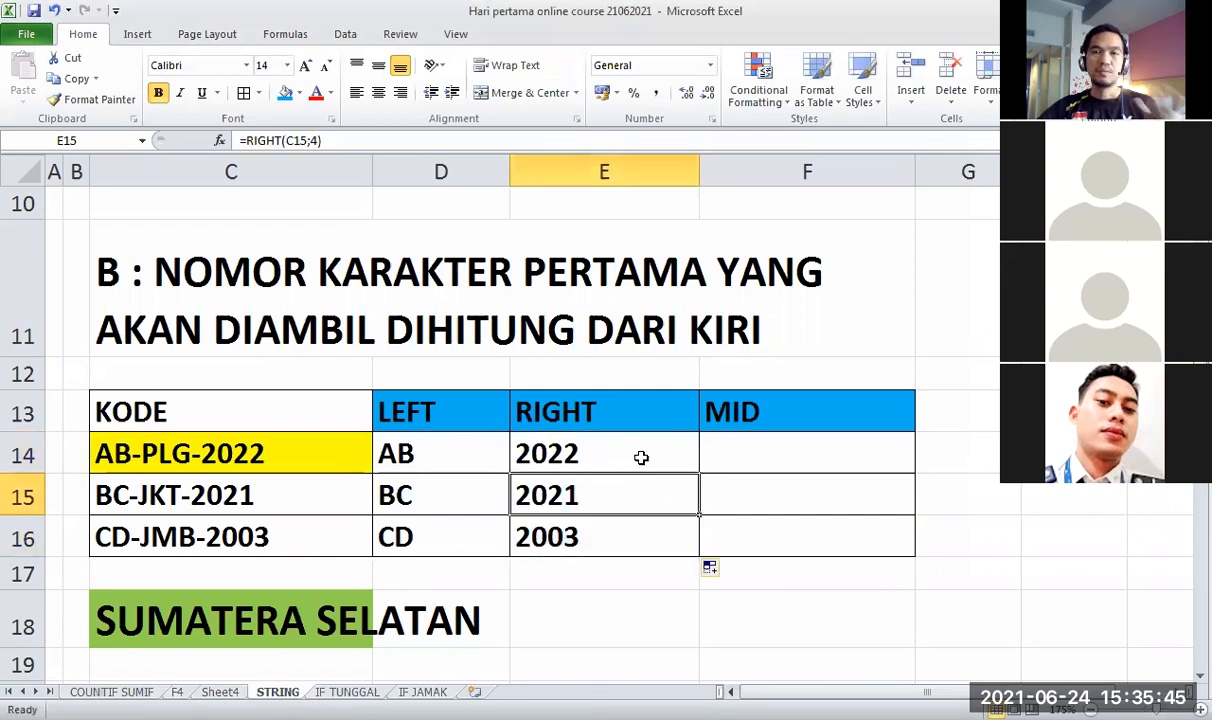
pyautogui.click(600, 600)
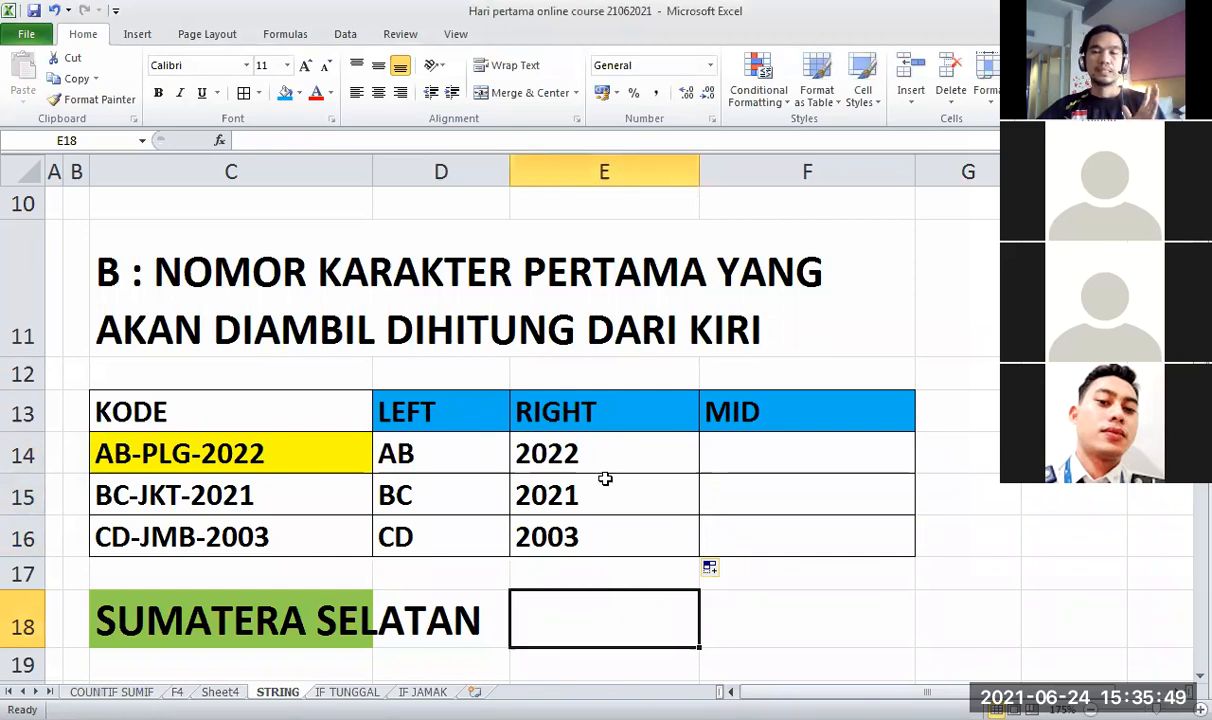
# Start a MID formula in cell F14 with C14, the code AB-PLG-2022, as its text argument.
pyautogui.click(806, 449)
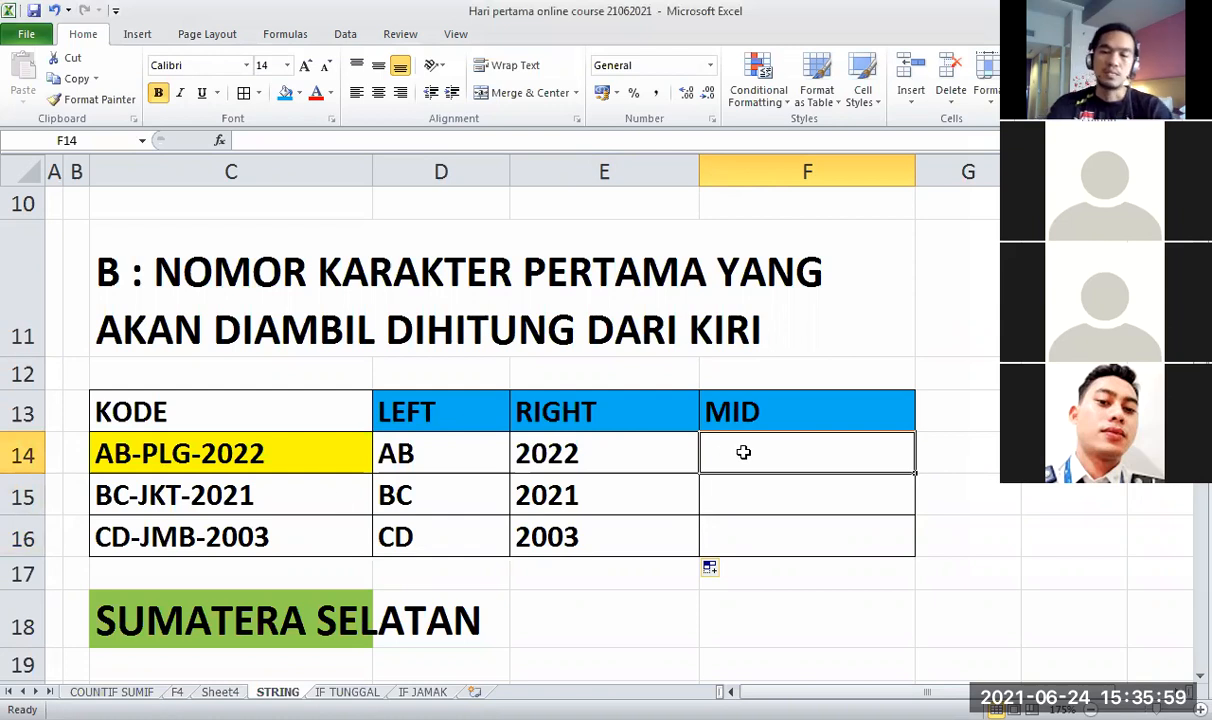
pyautogui.write('=M')
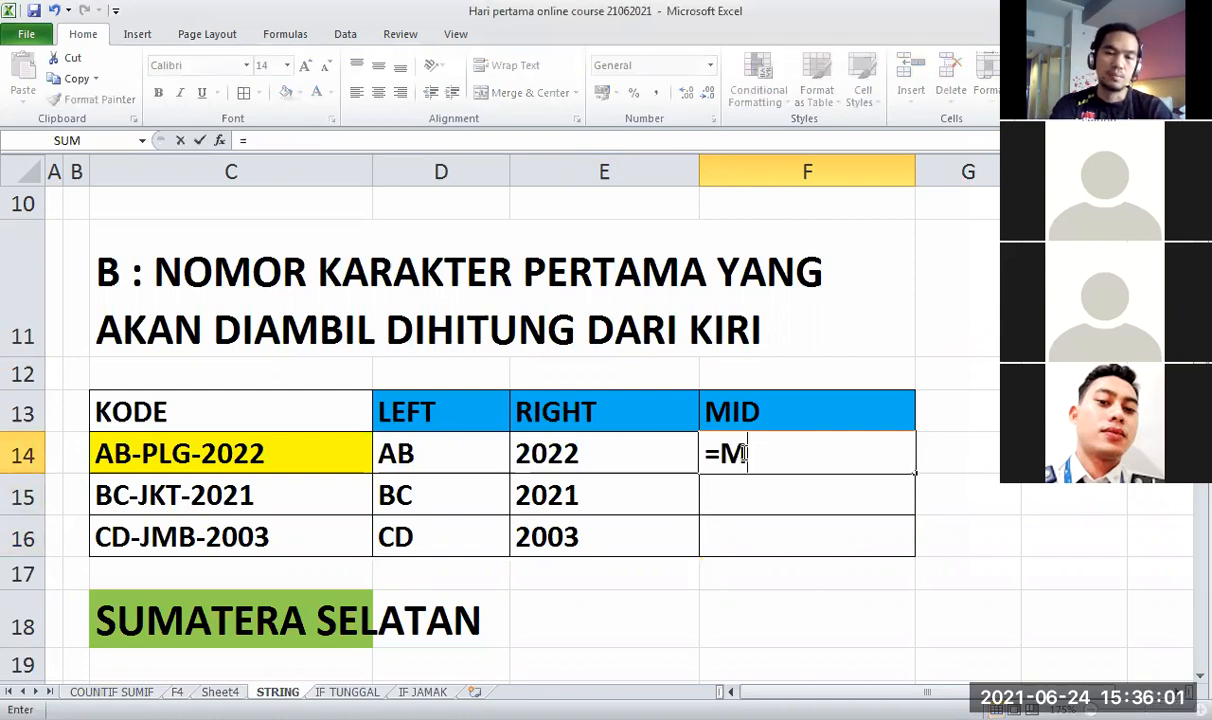
pyautogui.write('ID')
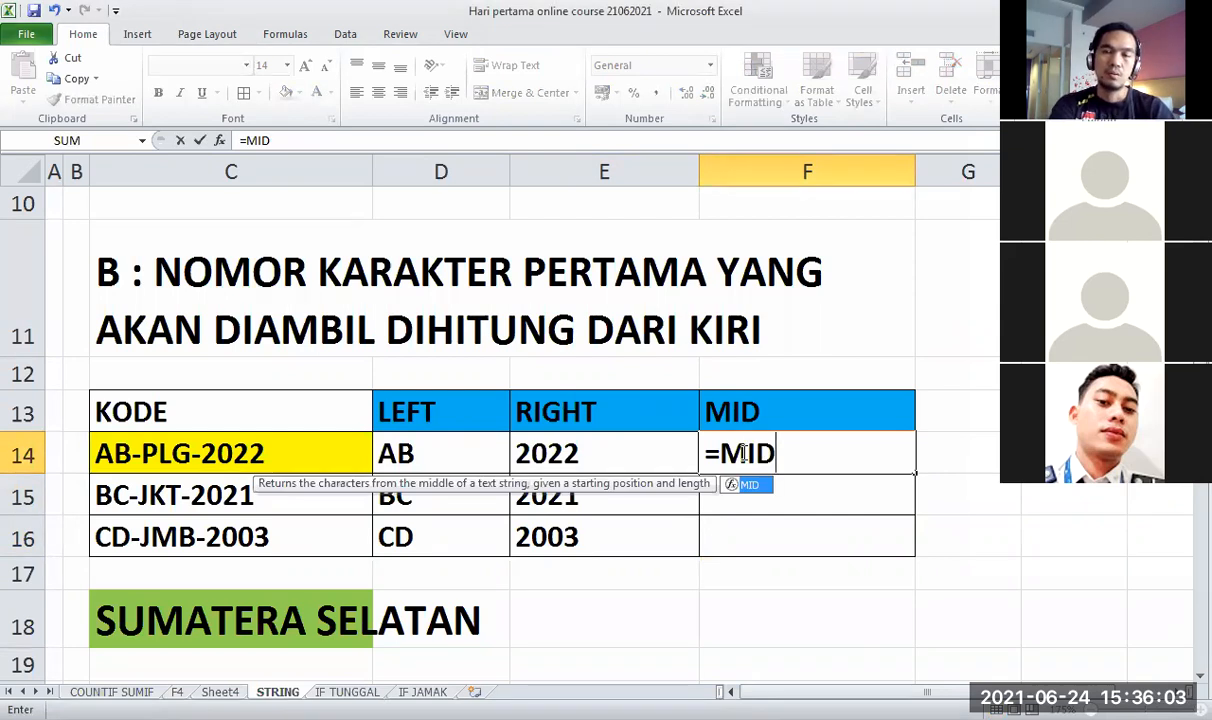
pyautogui.write('(')
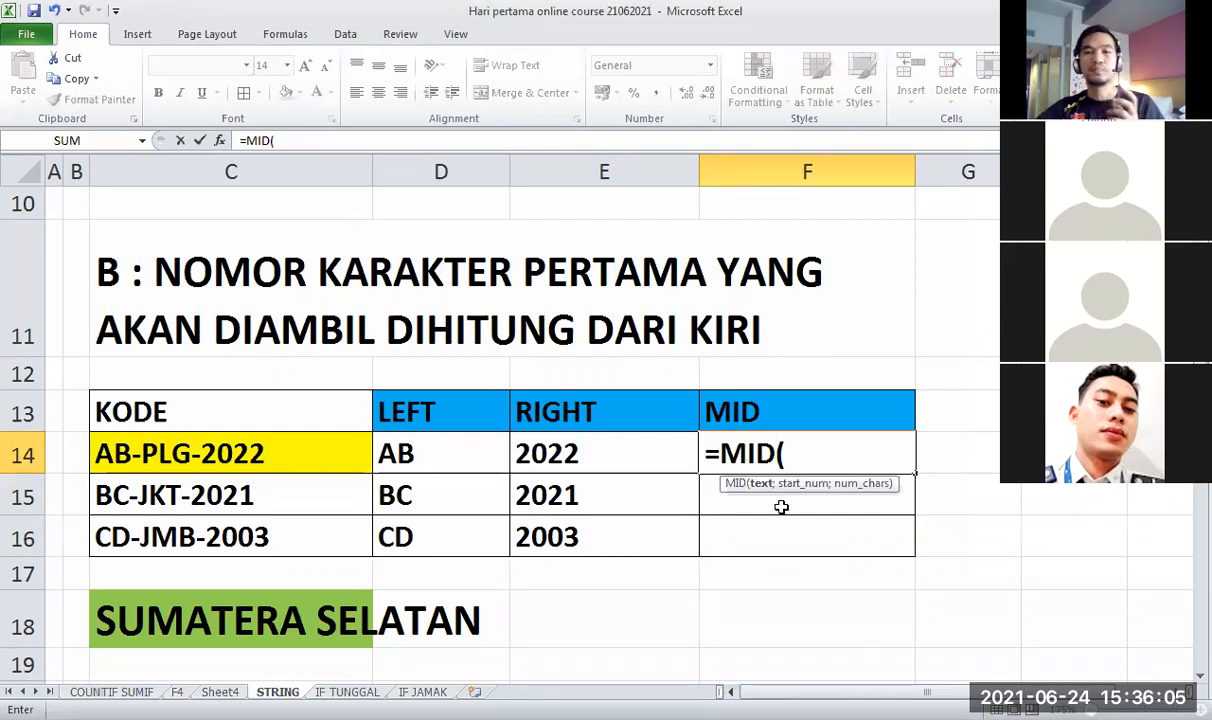
pyautogui.scroll(2, 790, 475)
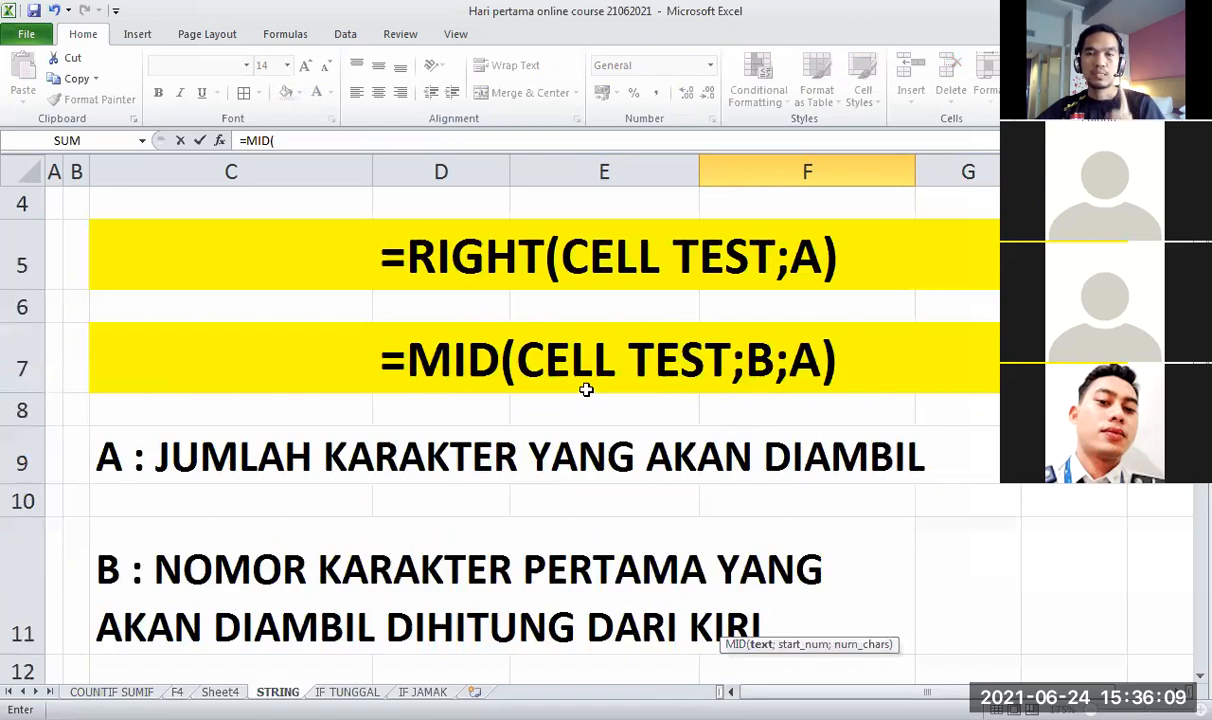
pyautogui.scroll(-1, 684, 378)
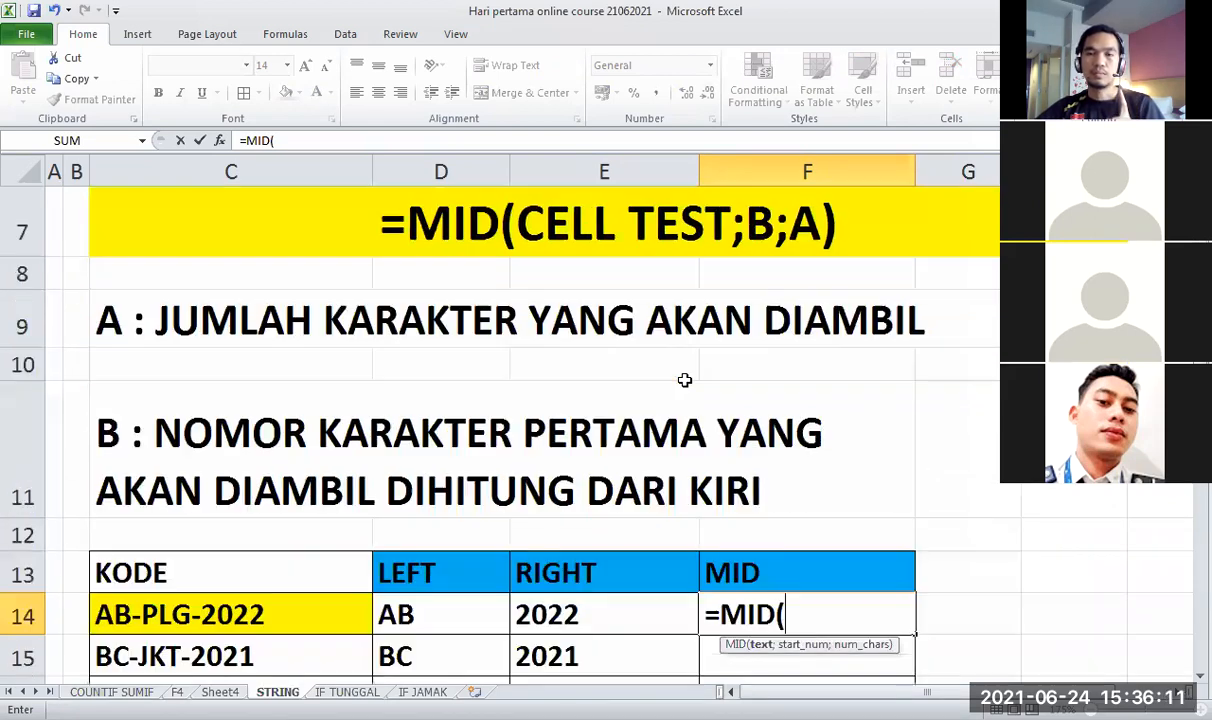
pyautogui.scroll(-1, 684, 379)
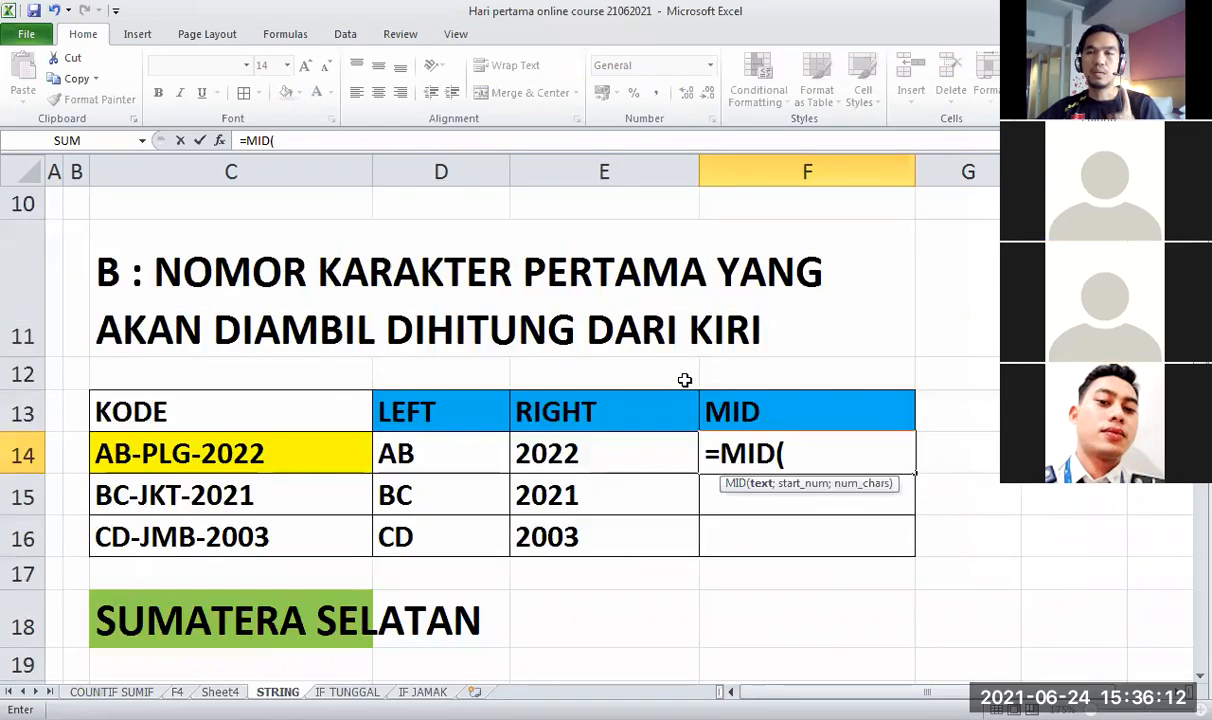
pyautogui.click(288, 451)
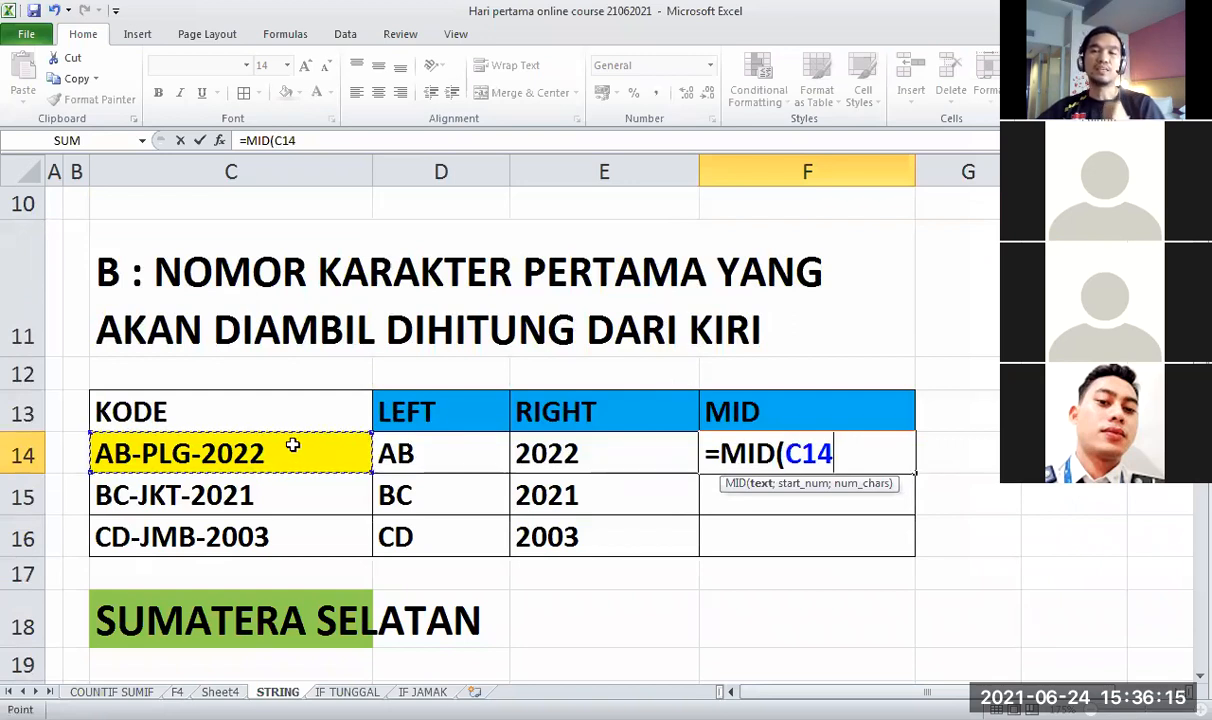
pyautogui.scroll(2, 733, 405)
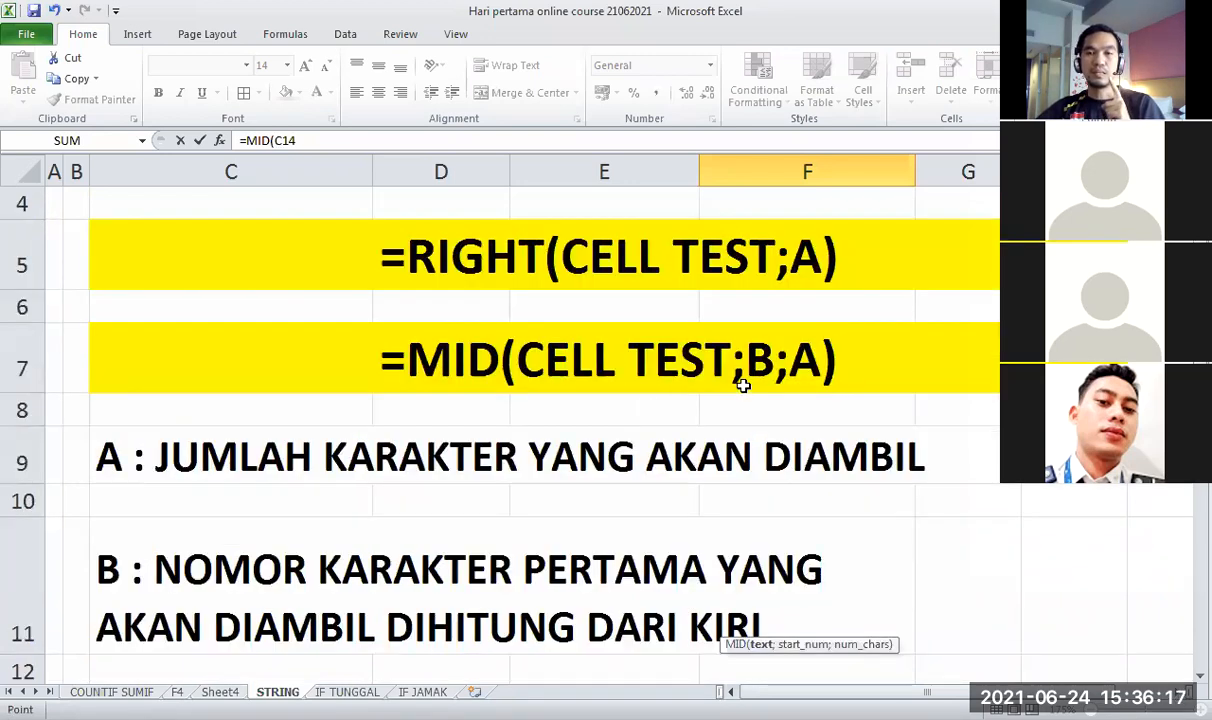
pyautogui.scroll(-1, 740, 384)
pyautogui.scroll(-2, 738, 384)
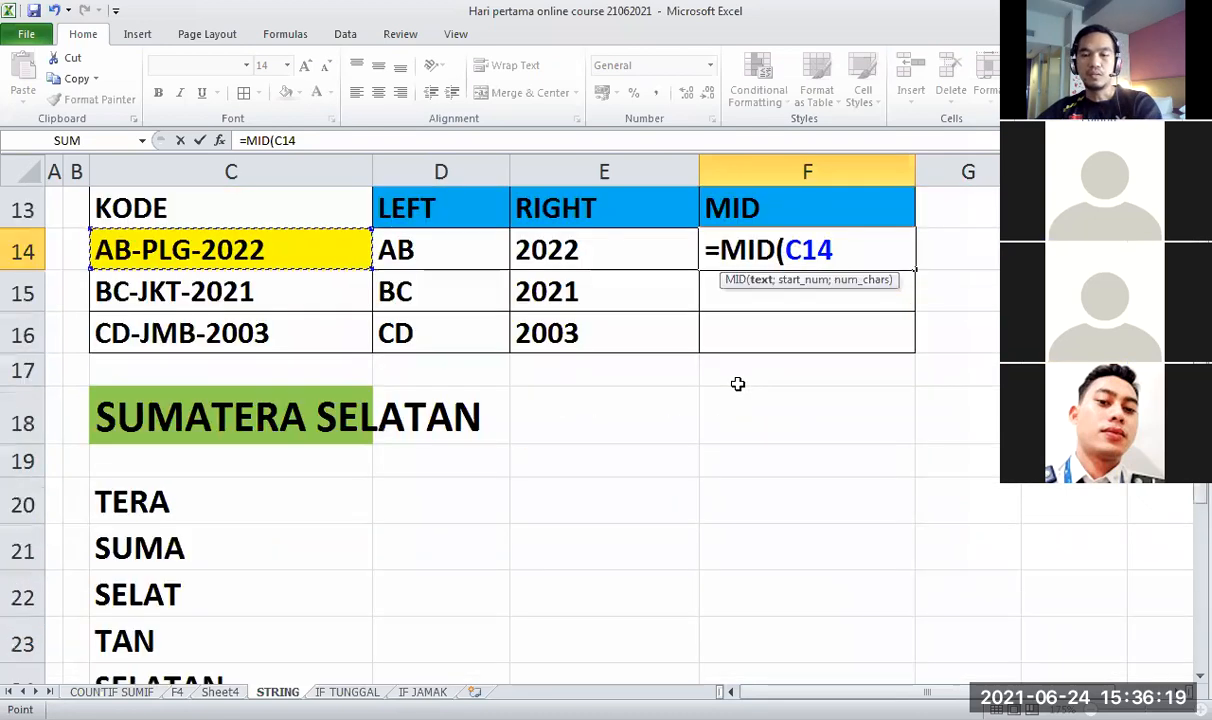
pyautogui.write(';')
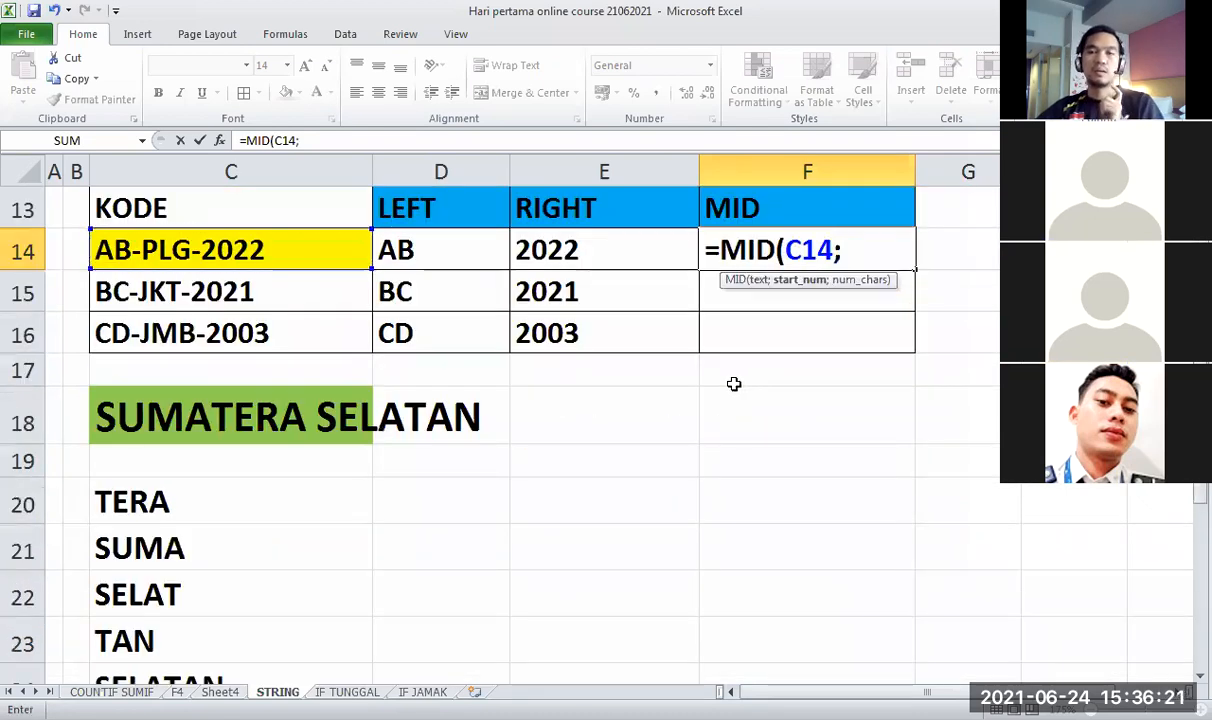
# Enter 4 as the start number of the MID formula in F14, following the worksheet's definition of B.
pyautogui.scroll(4, 738, 370)
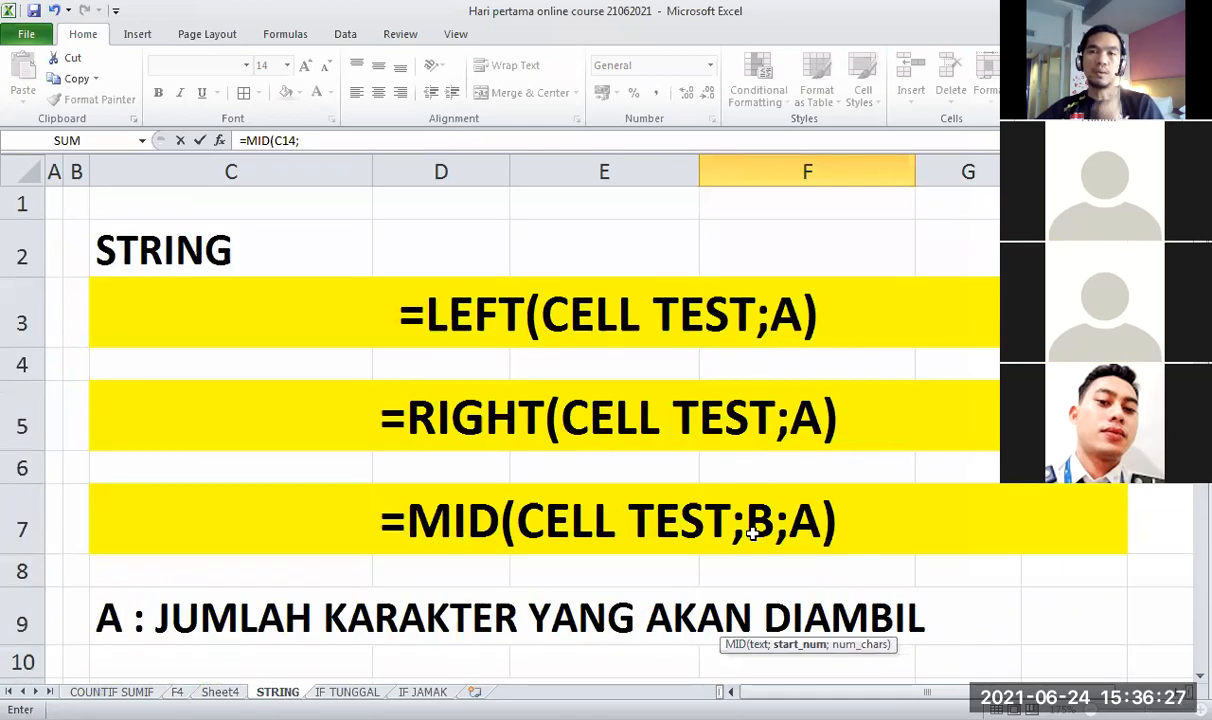
pyautogui.scroll(-1, 752, 530)
pyautogui.scroll(-1, 500, 520)
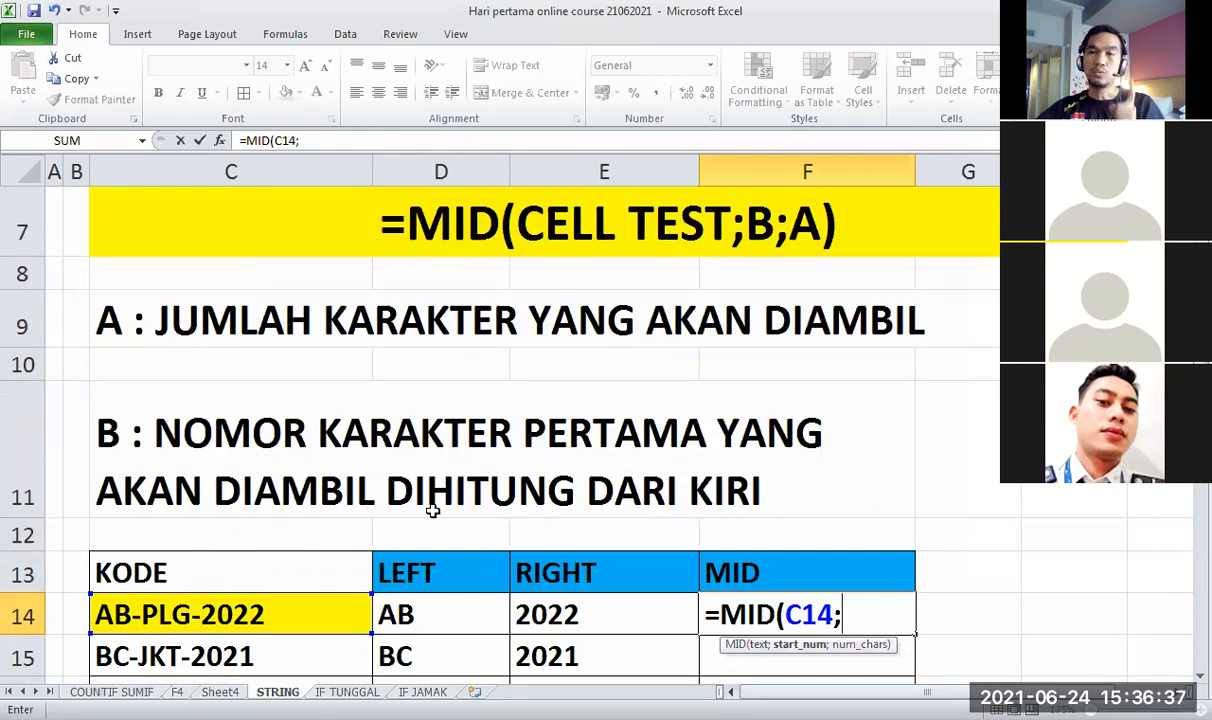
pyautogui.scroll(-1, 498, 512)
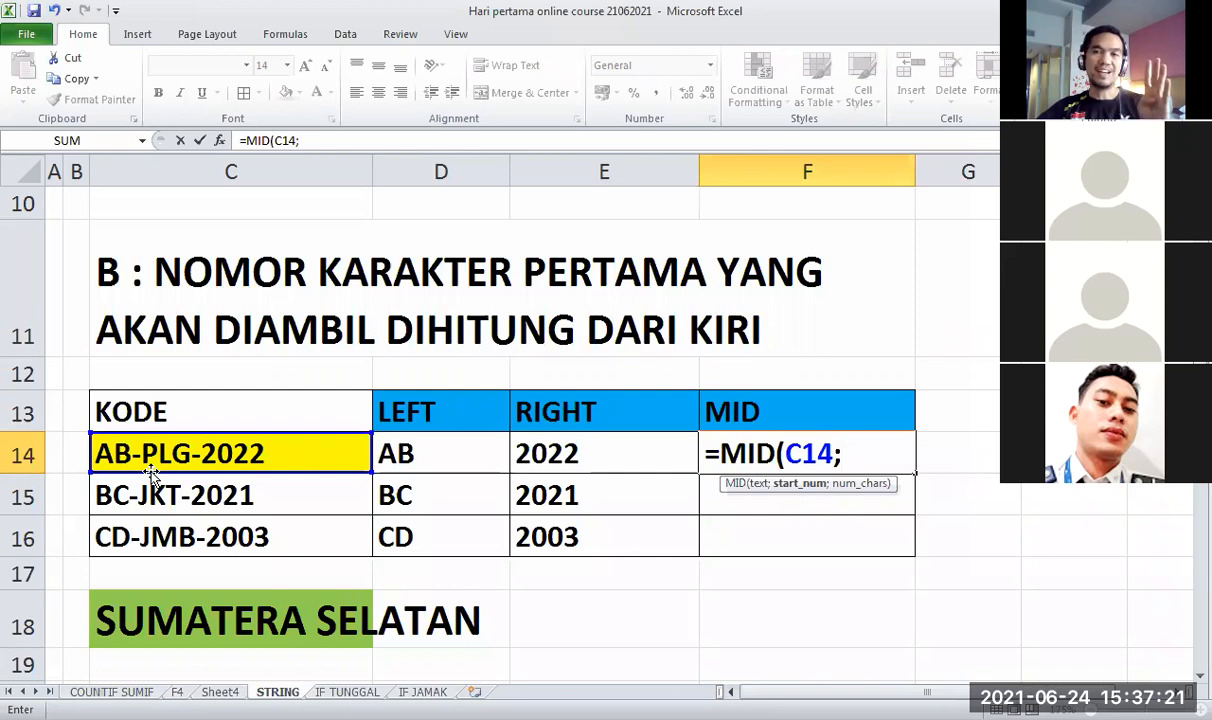
pyautogui.write('4')
pyautogui.scroll(1, 478, 482)
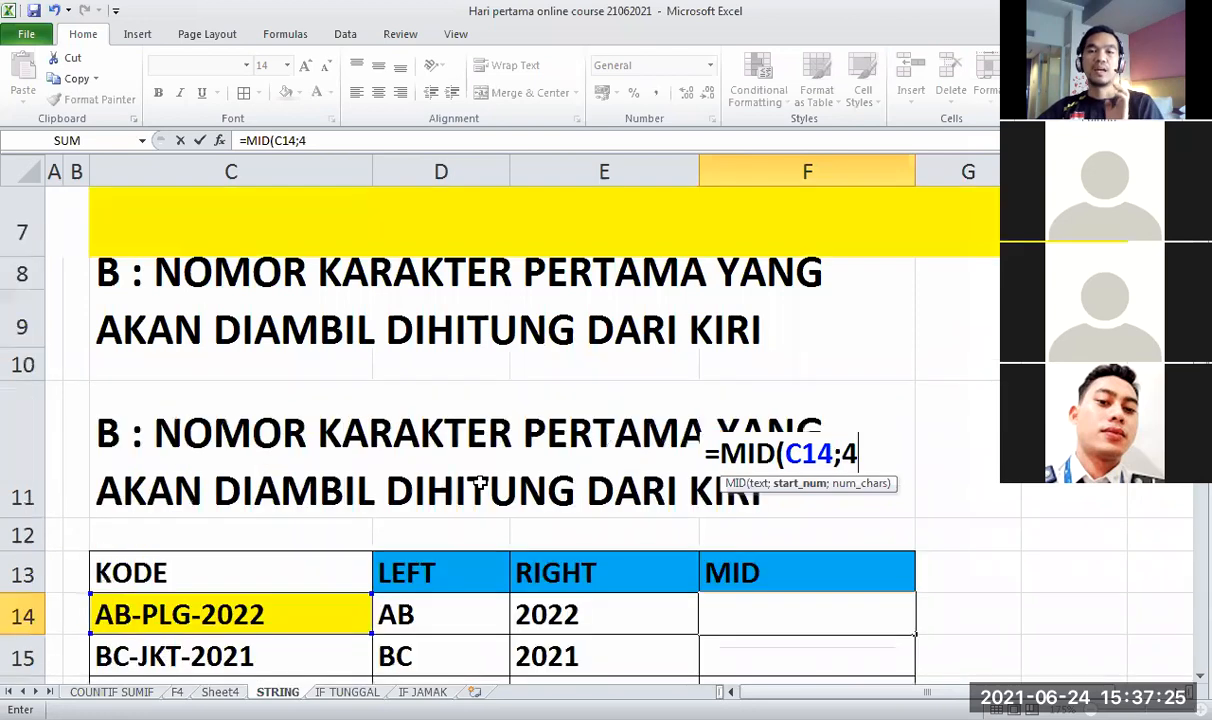
pyautogui.scroll(1, 479, 482)
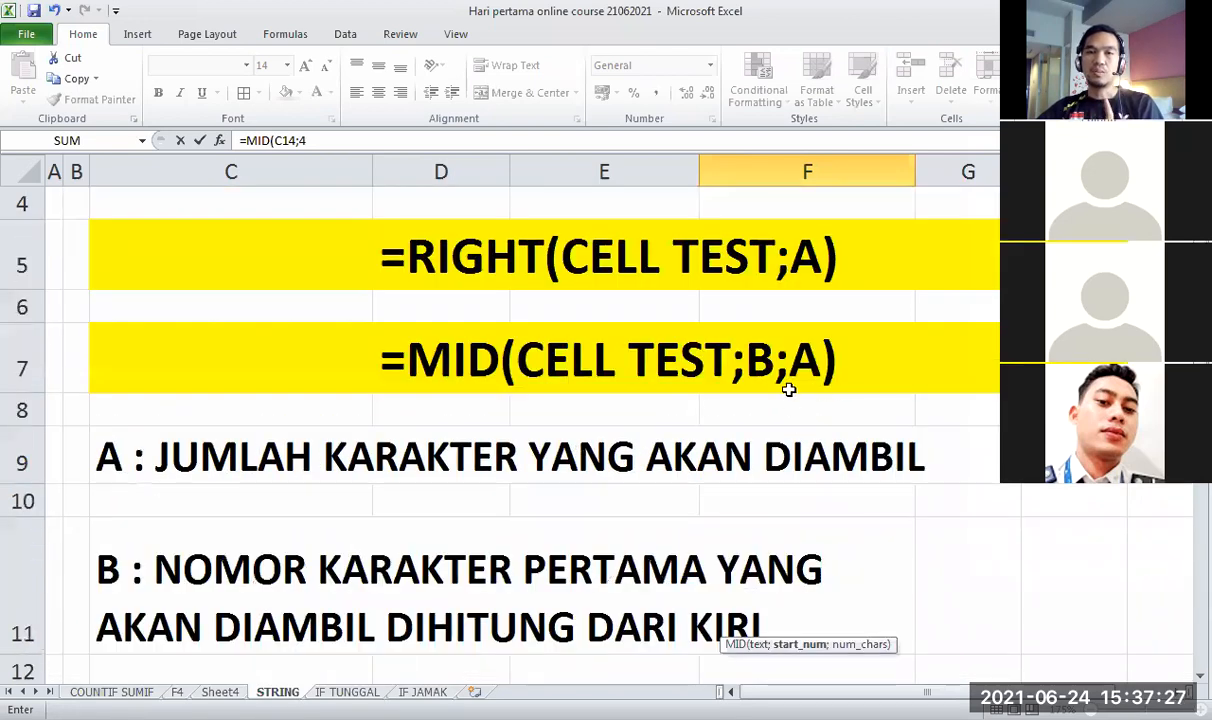
pyautogui.scroll(-2, 789, 390)
pyautogui.write(';')
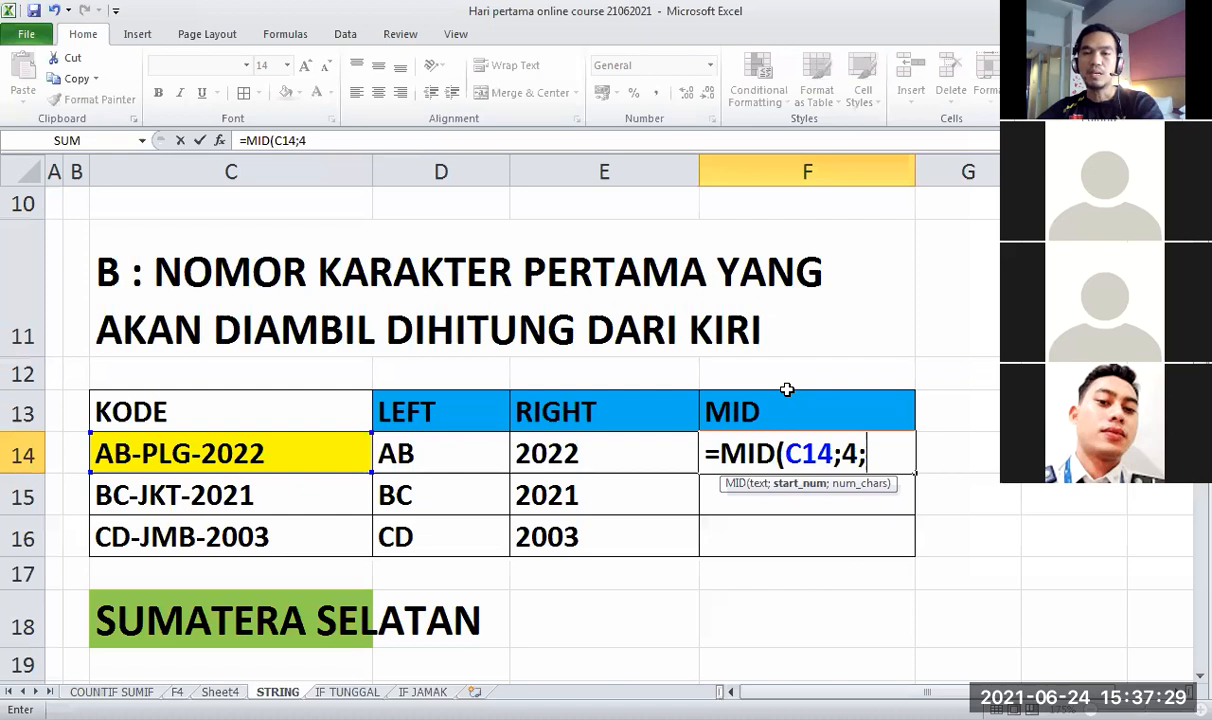
# Complete the formula in F14 as =MID(C14;4;3) to extract three characters from the middle of the code.
pyautogui.scroll(2, 787, 390)
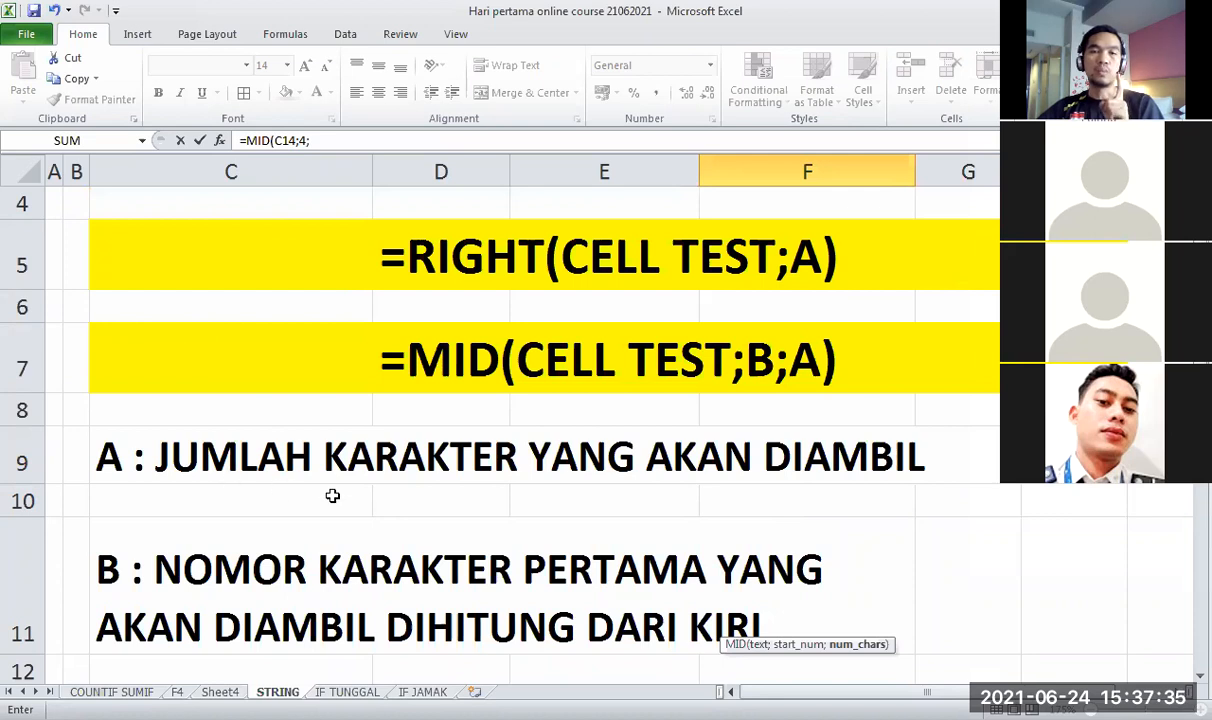
pyautogui.scroll(-1, 605, 492)
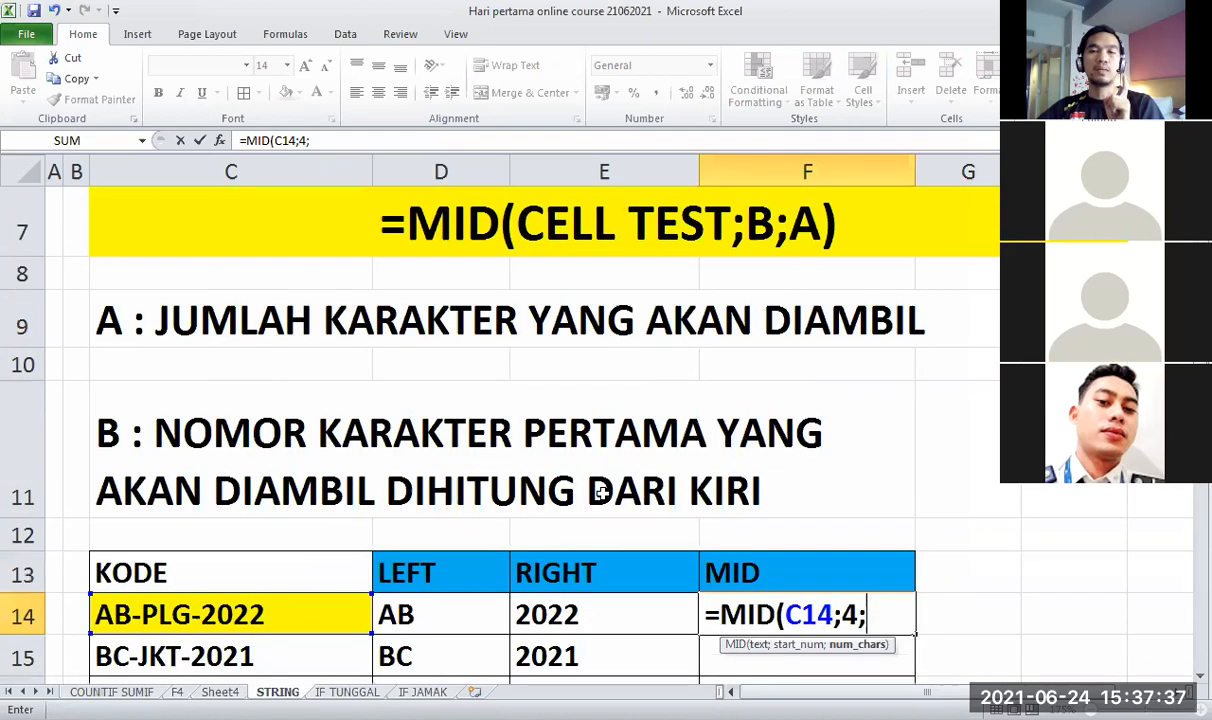
pyautogui.scroll(-1, 601, 492)
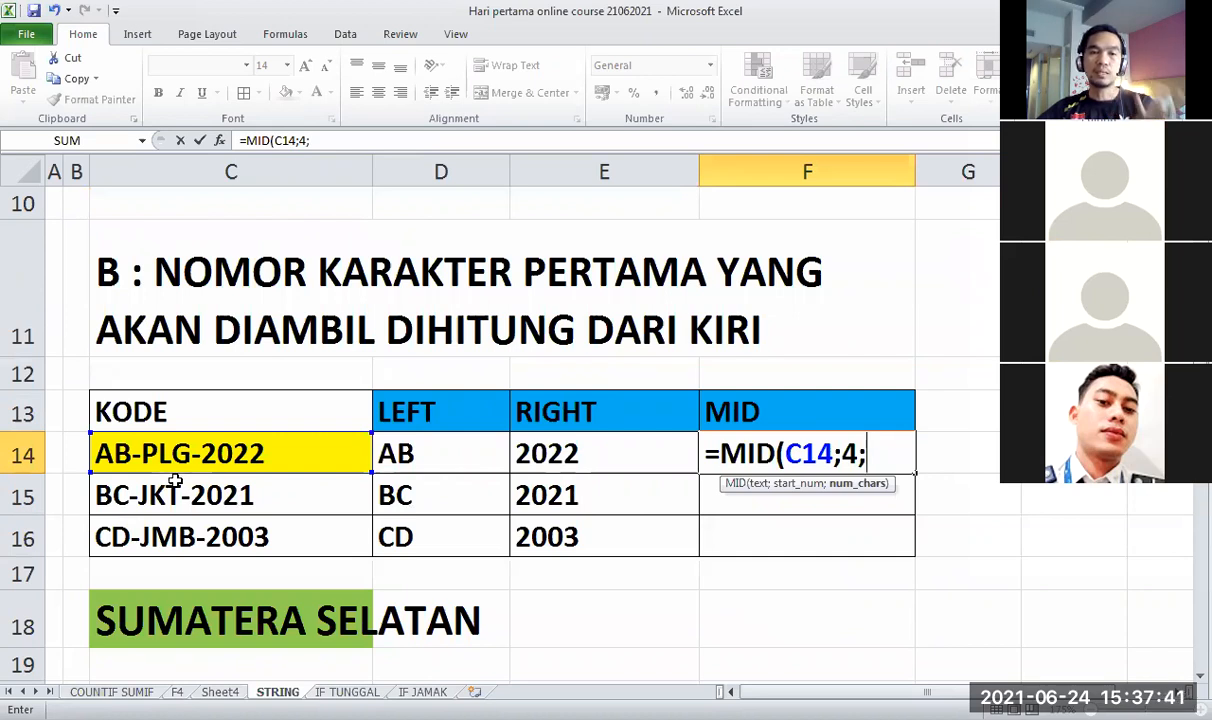
pyautogui.write('3')
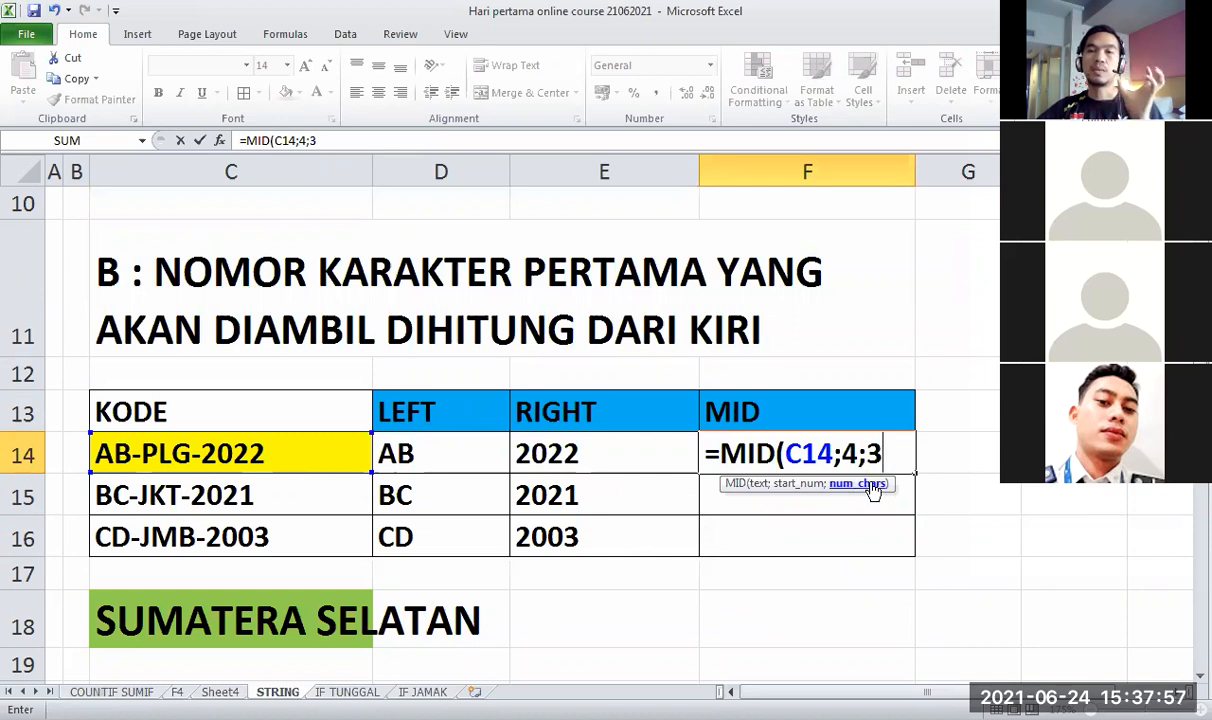
pyautogui.write(')')
pyautogui.press('Return')
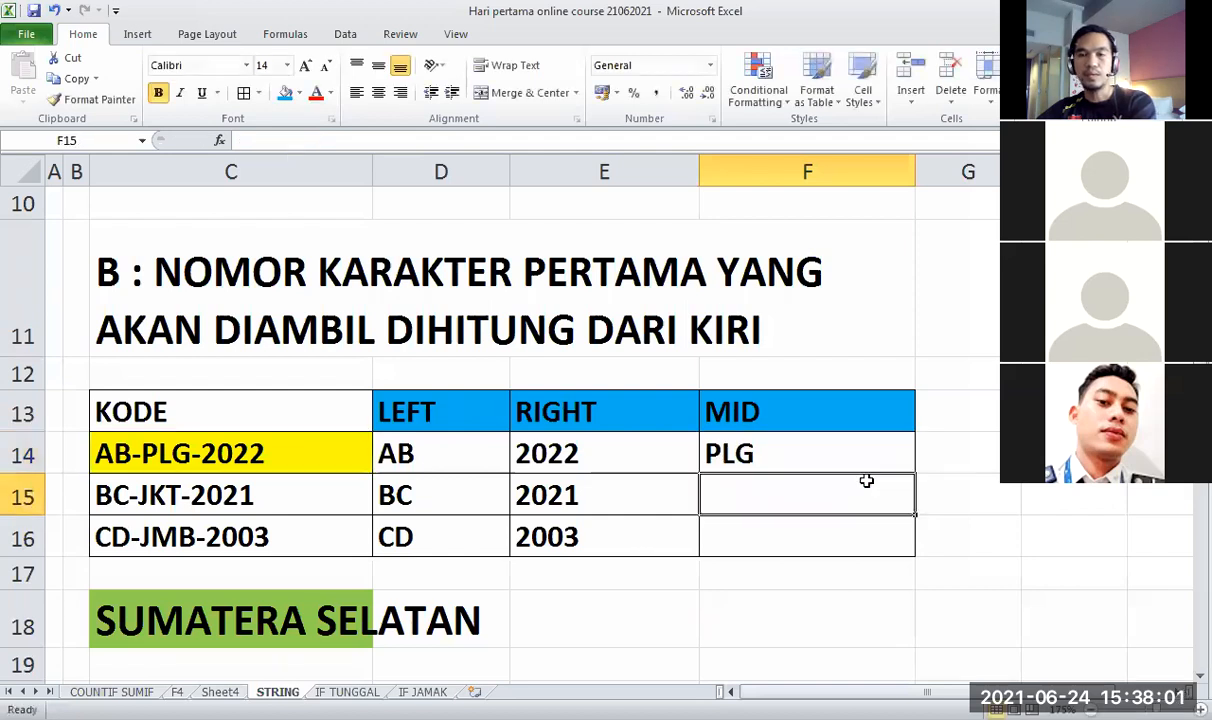
# Fill the MID formula from F14 down through F16 for the remaining codes.
pyautogui.click(870, 457)
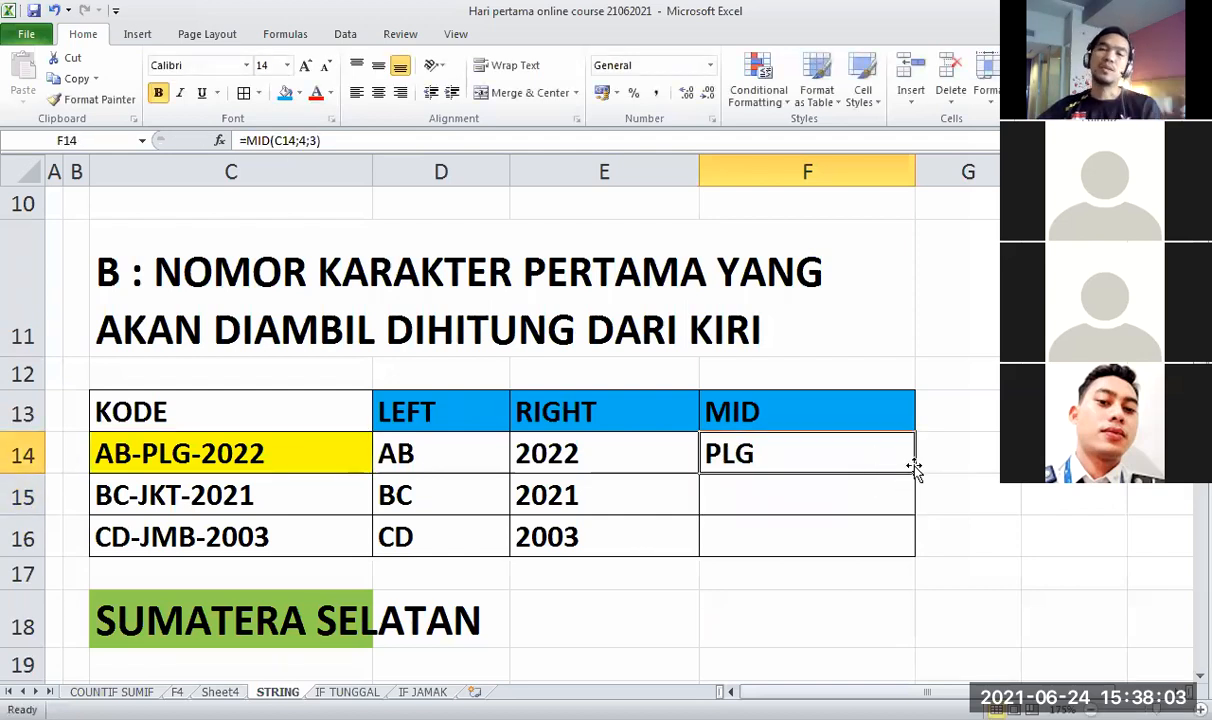
pyautogui.moveTo(917, 473); pyautogui.dragTo(899, 548)
pyautogui.click(781, 613)
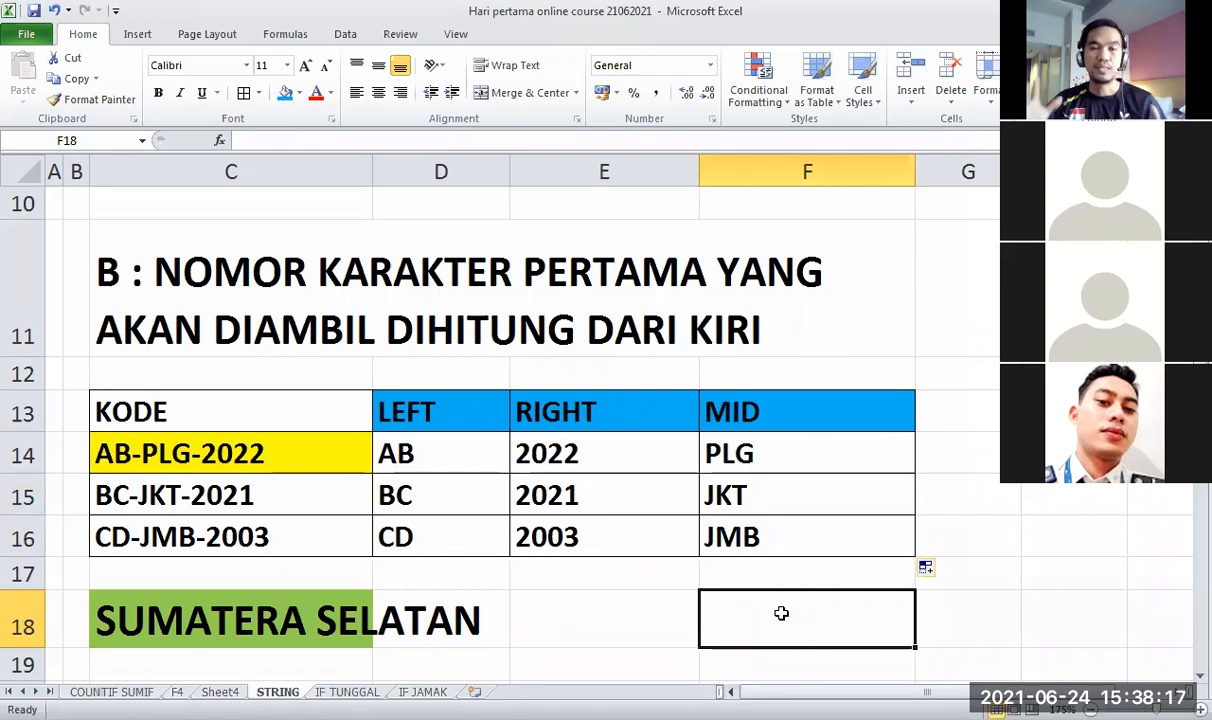
# Review the LEFT, RIGHT and MID syntax rows and the definitions of A and B against the KODE table.
pyautogui.scroll(-1, 718, 490)
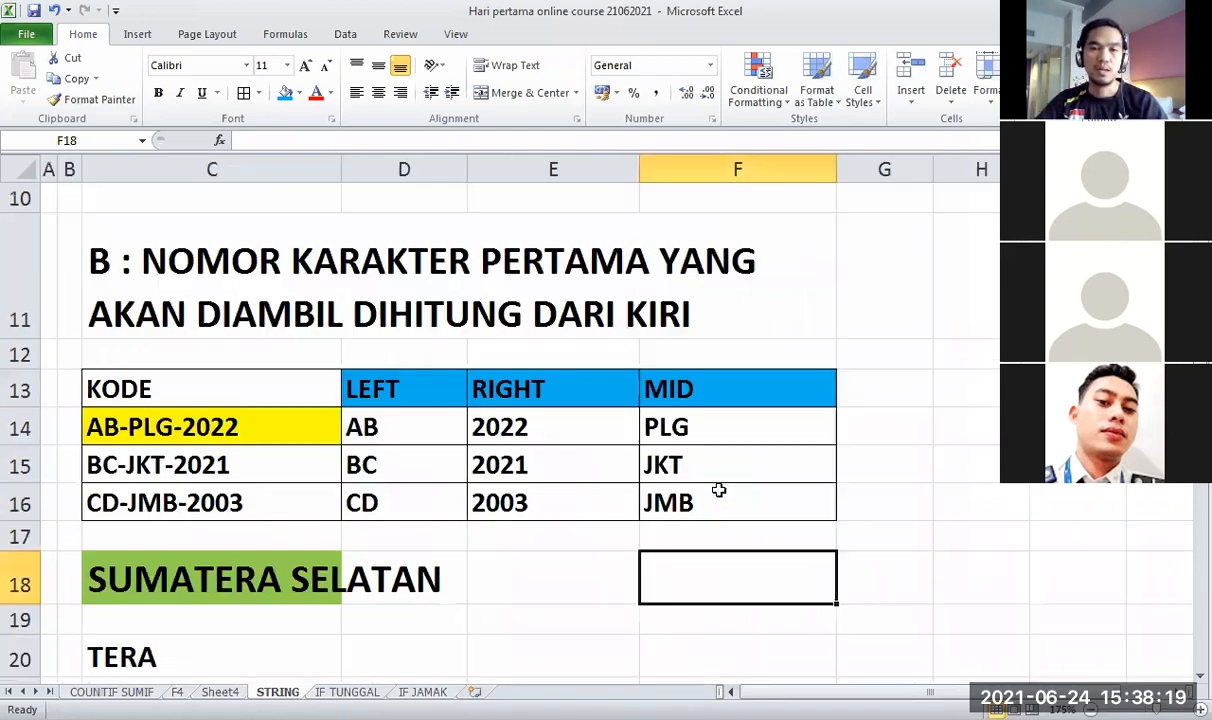
pyautogui.scroll(-1, 718, 490)
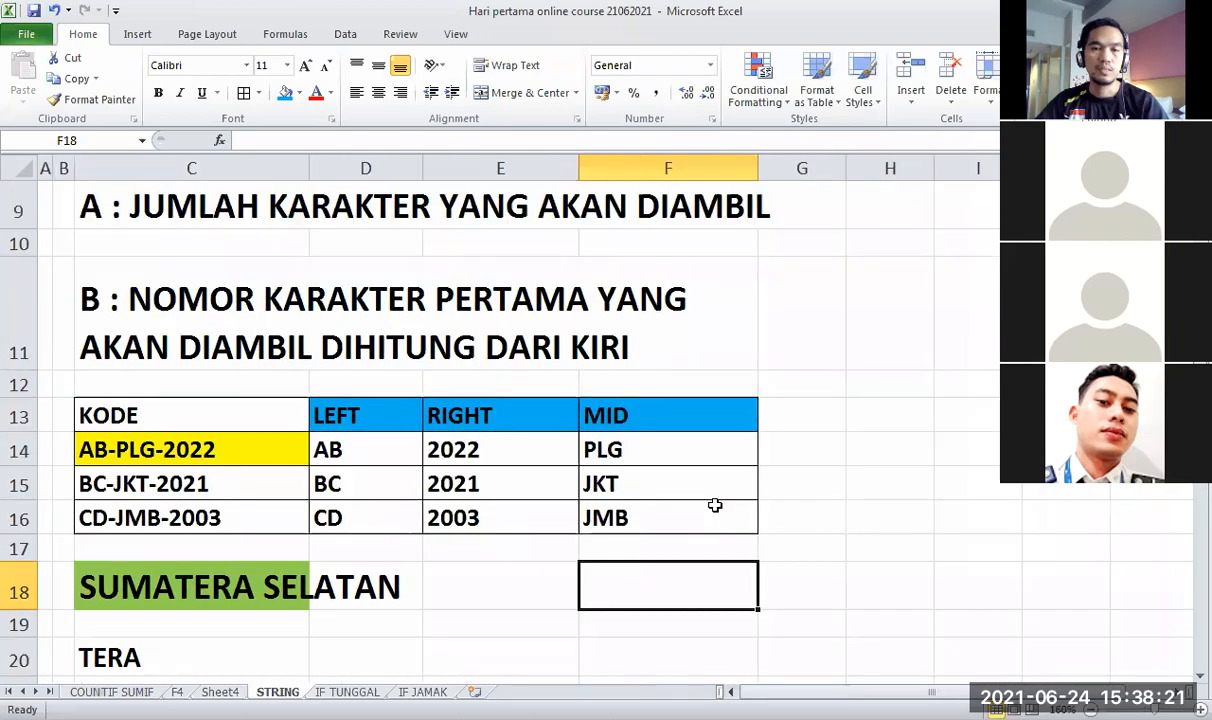
pyautogui.scroll(3, 715, 505)
pyautogui.scroll(-2, 715, 505)
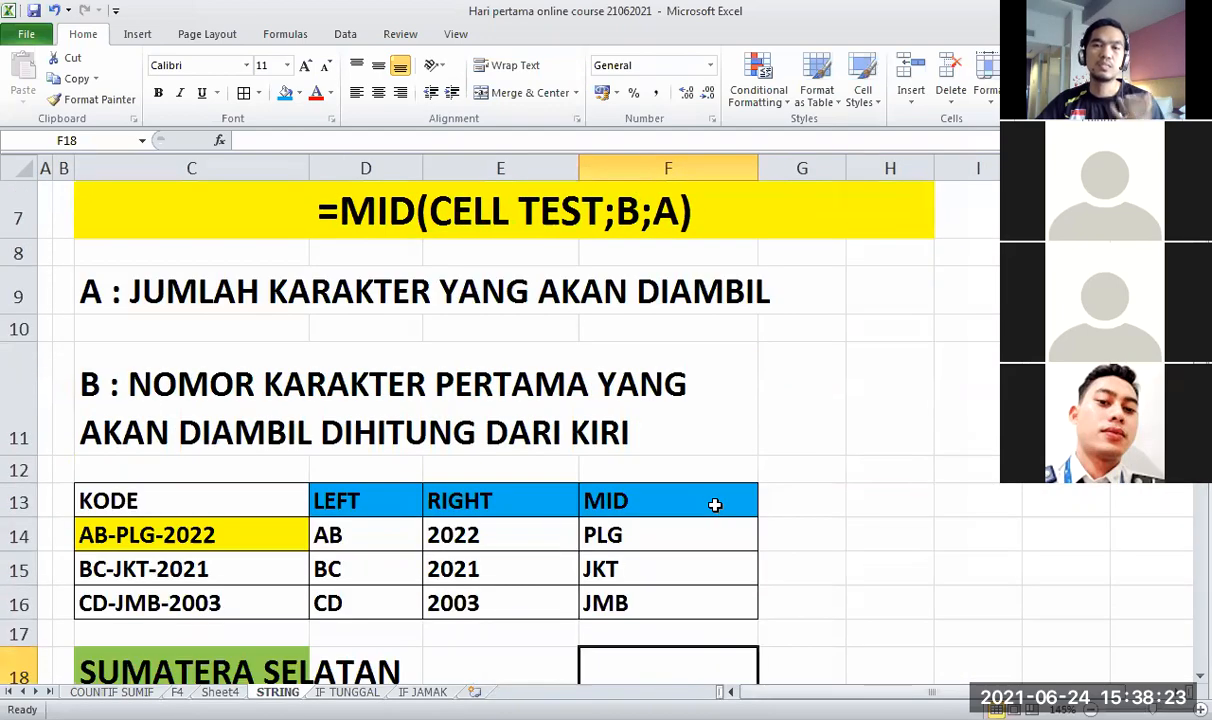
pyautogui.scroll(2, 715, 505)
pyautogui.scroll(-1, 760, 500)
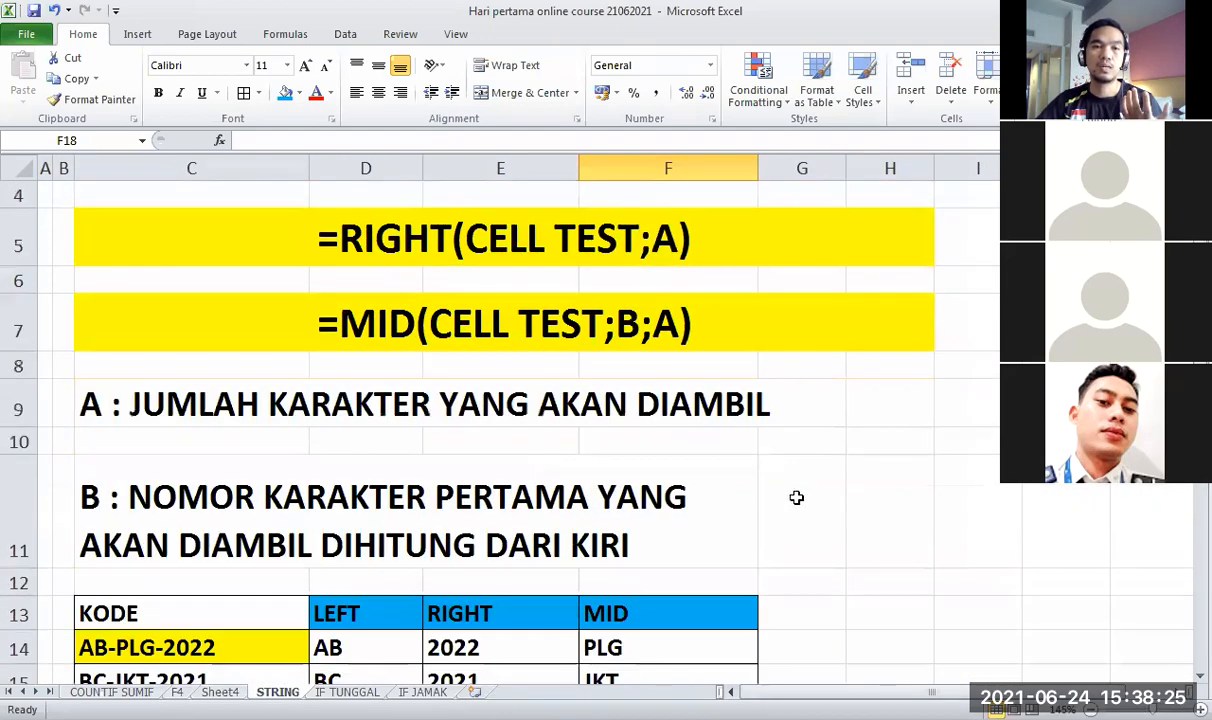
pyautogui.click(893, 463)
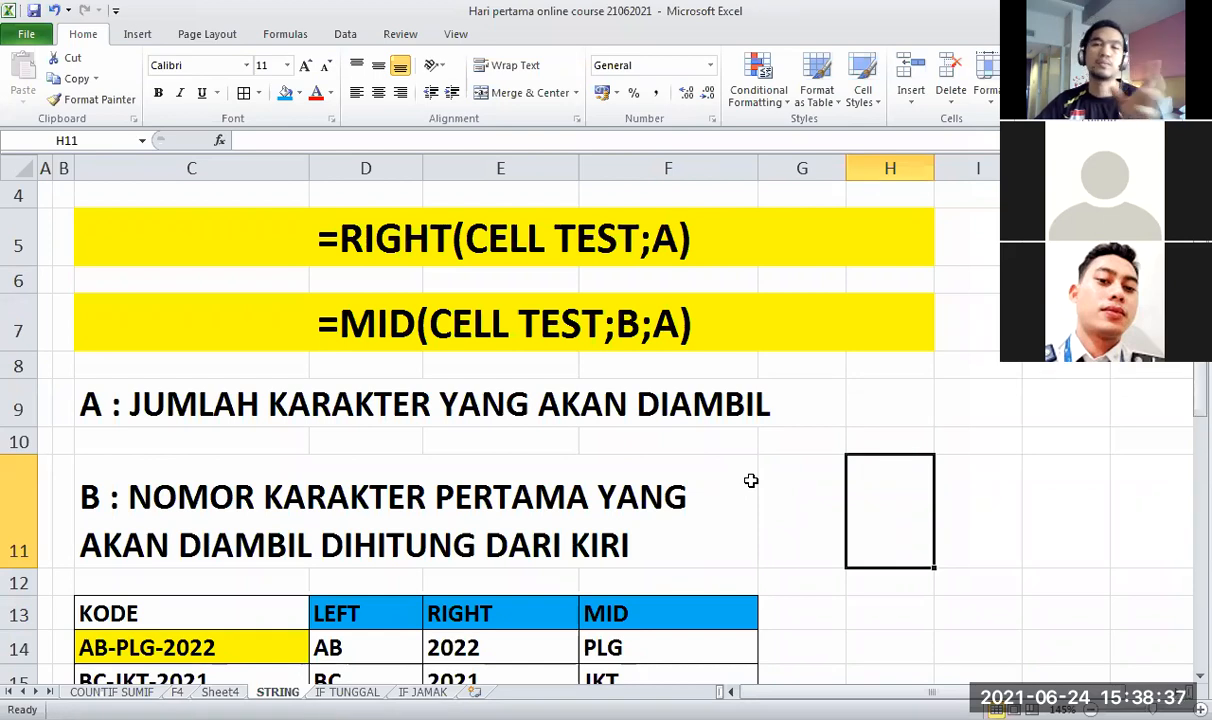
pyautogui.scroll(1, 751, 481)
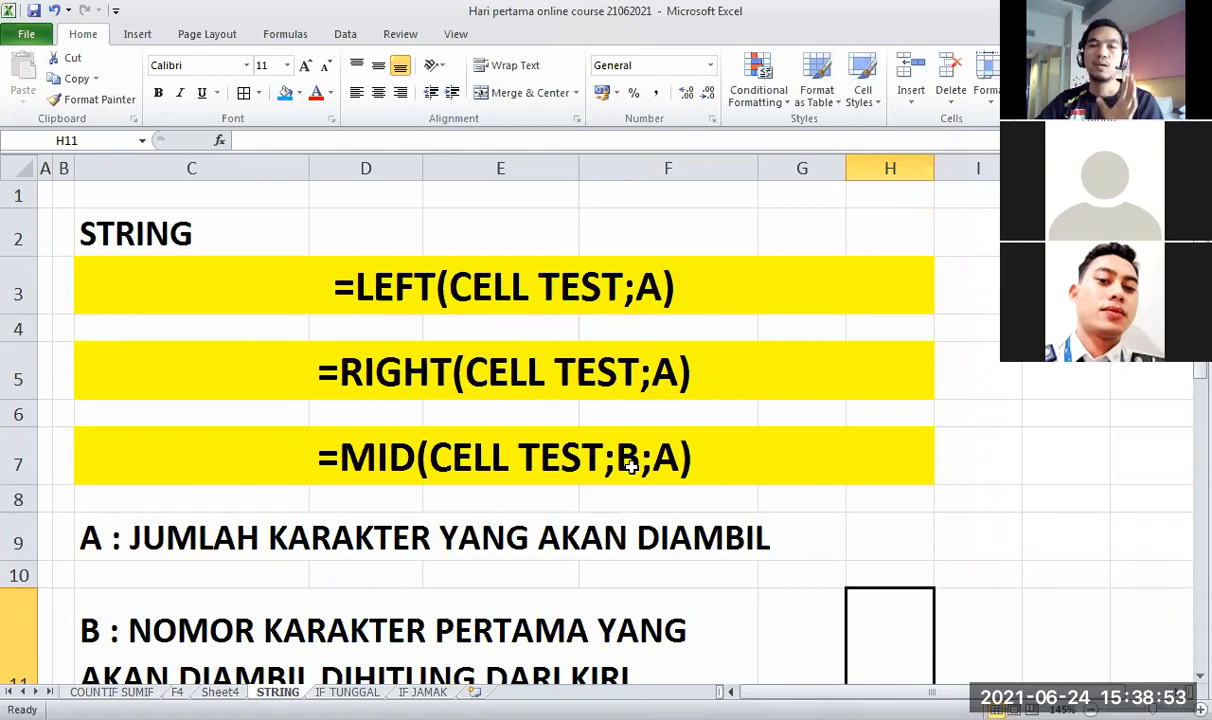
pyautogui.scroll(-1, 632, 465)
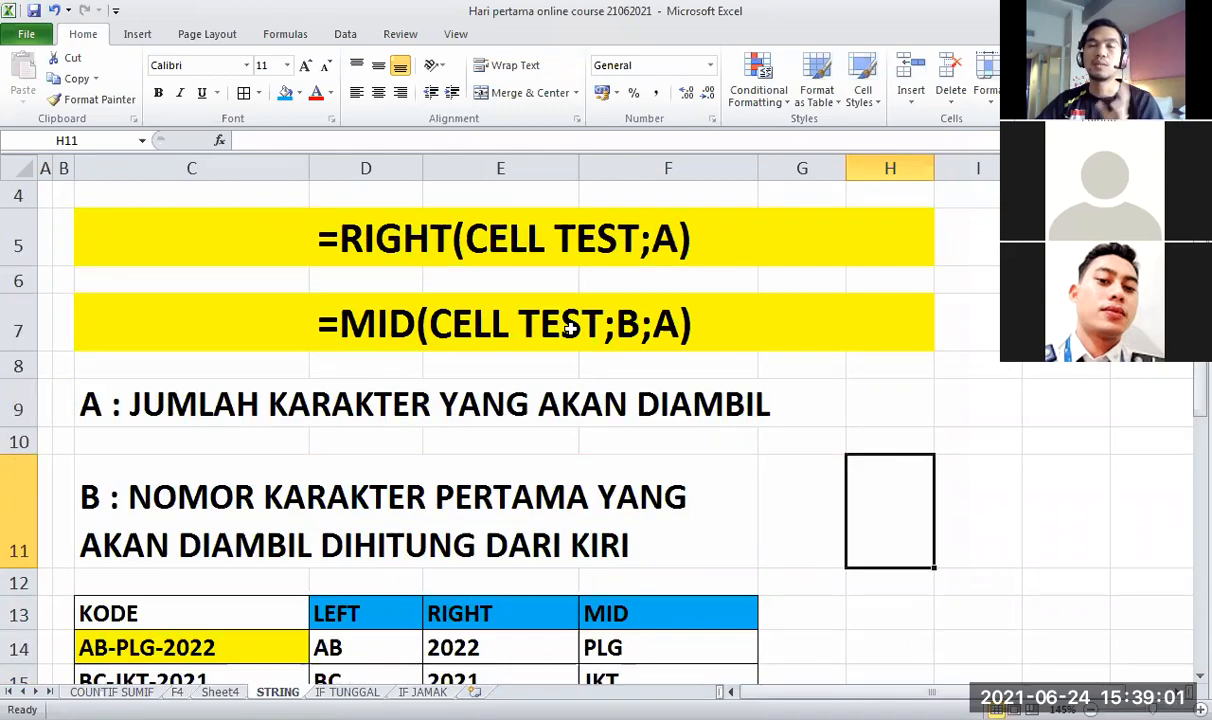
pyautogui.scroll(-1, 127, 532)
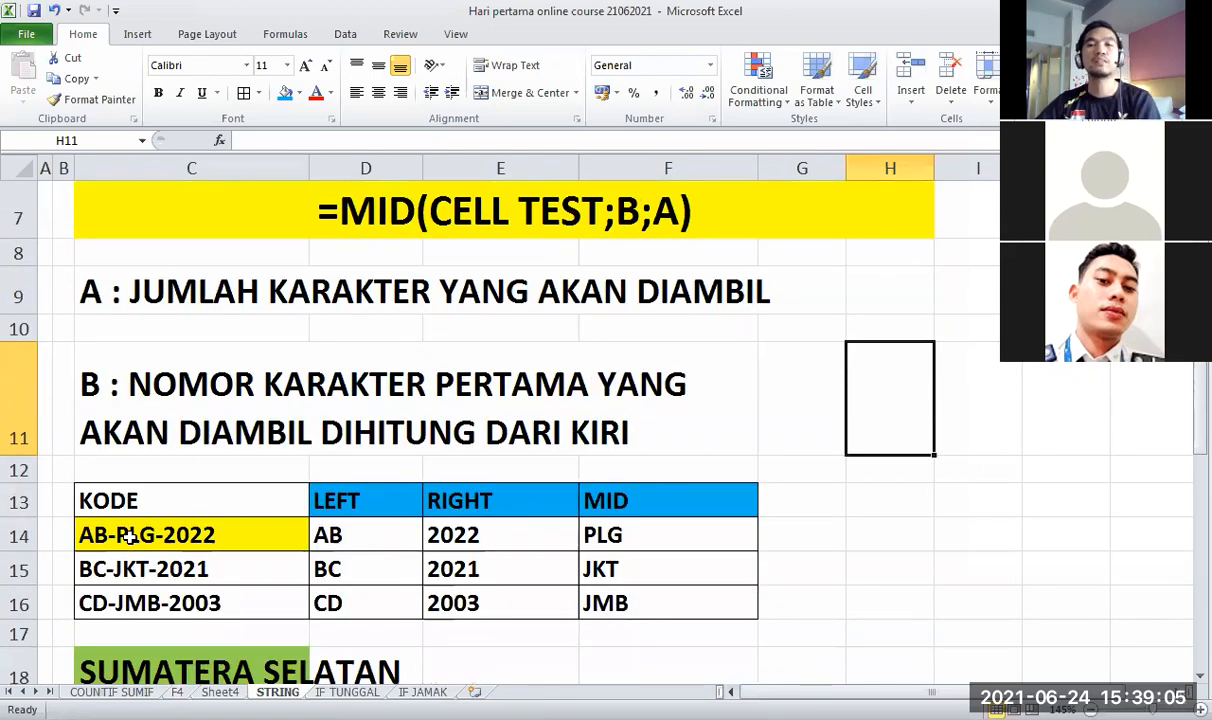
# Widen column C so the SUMATERA SELATAN text in C18 fits inside its green cell.
pyautogui.scroll(-1, 127, 536)
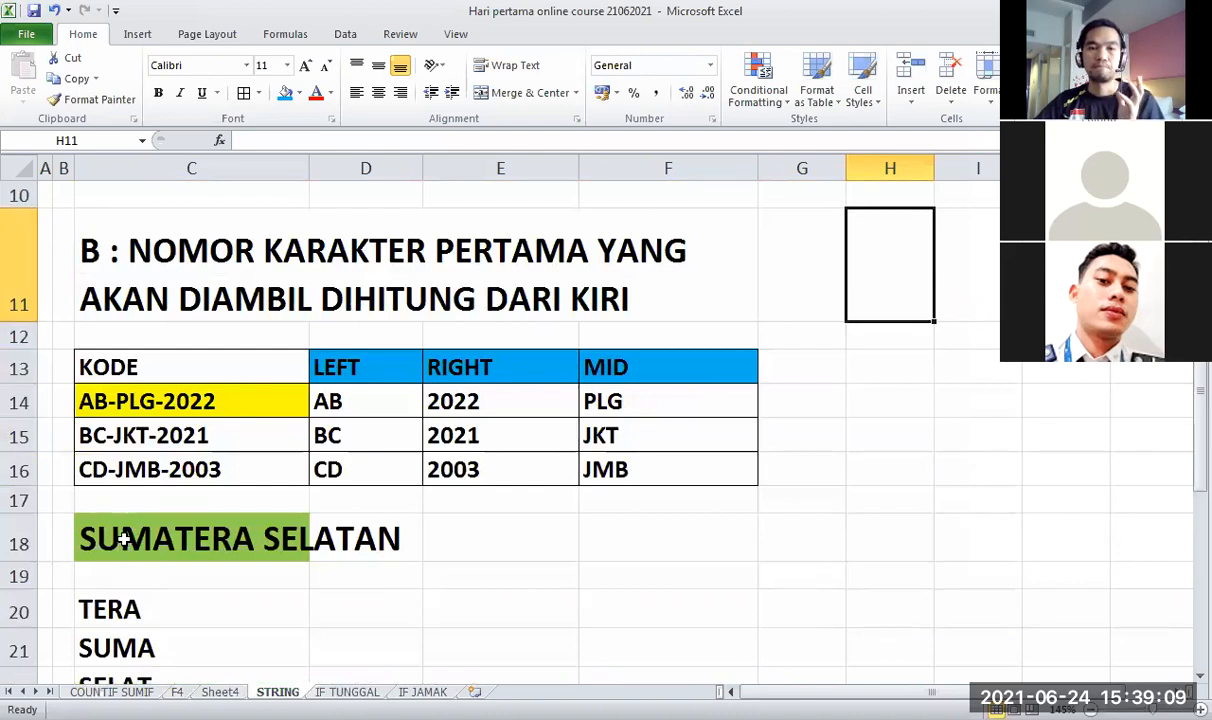
pyautogui.scroll(-1, 124, 540)
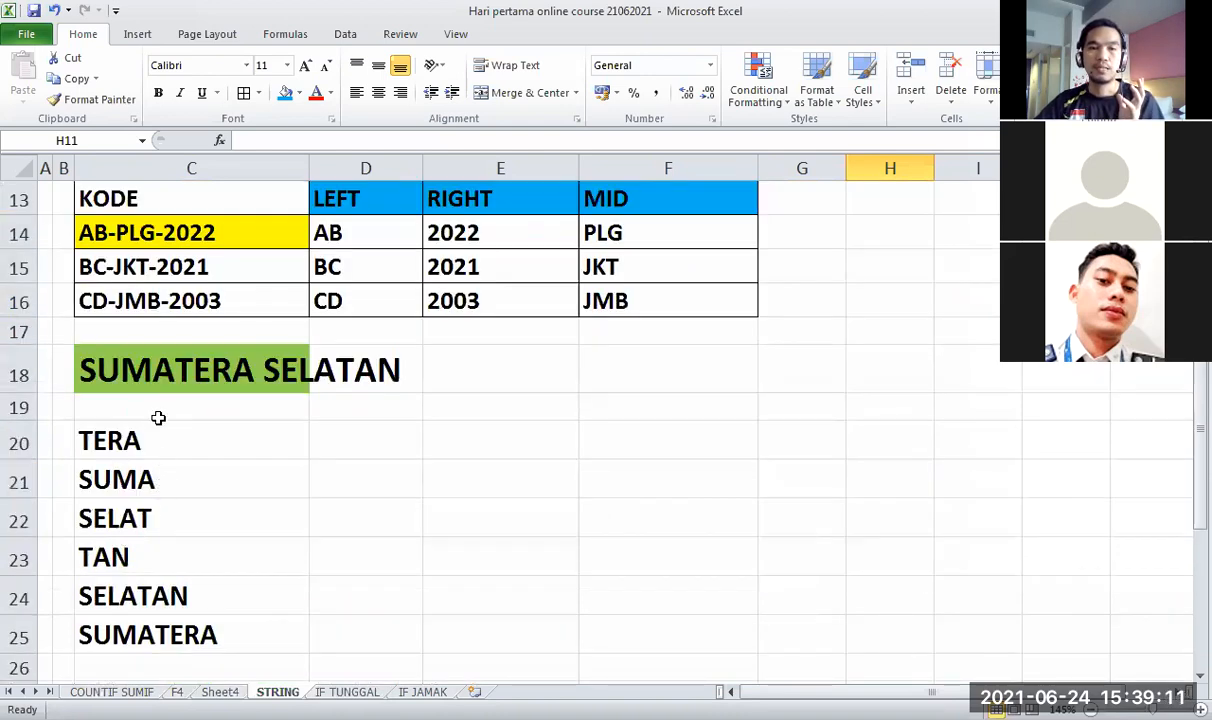
pyautogui.moveTo(303, 164); pyautogui.dragTo(442, 170)
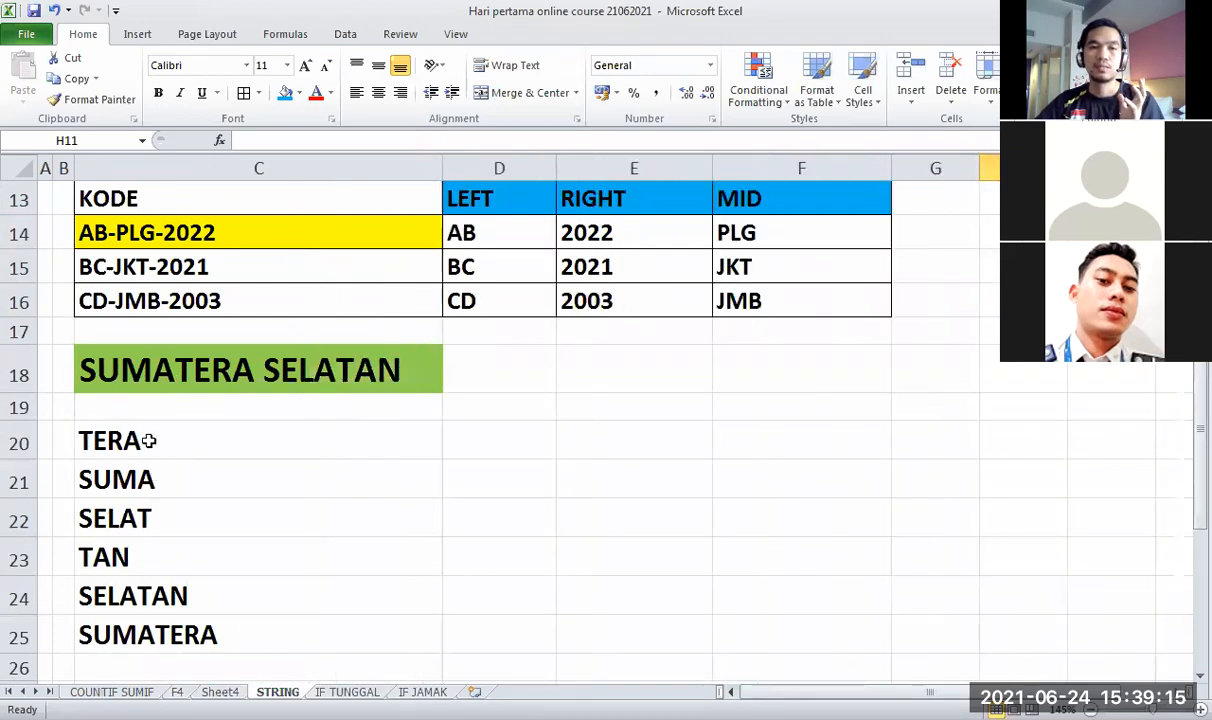
# Examine the exercise words in C20:C25 against the SUMATERA SELATAN text and the RIGHT and MID syntax rows above the KODE table.
pyautogui.moveTo(119, 438); pyautogui.dragTo(201, 633)
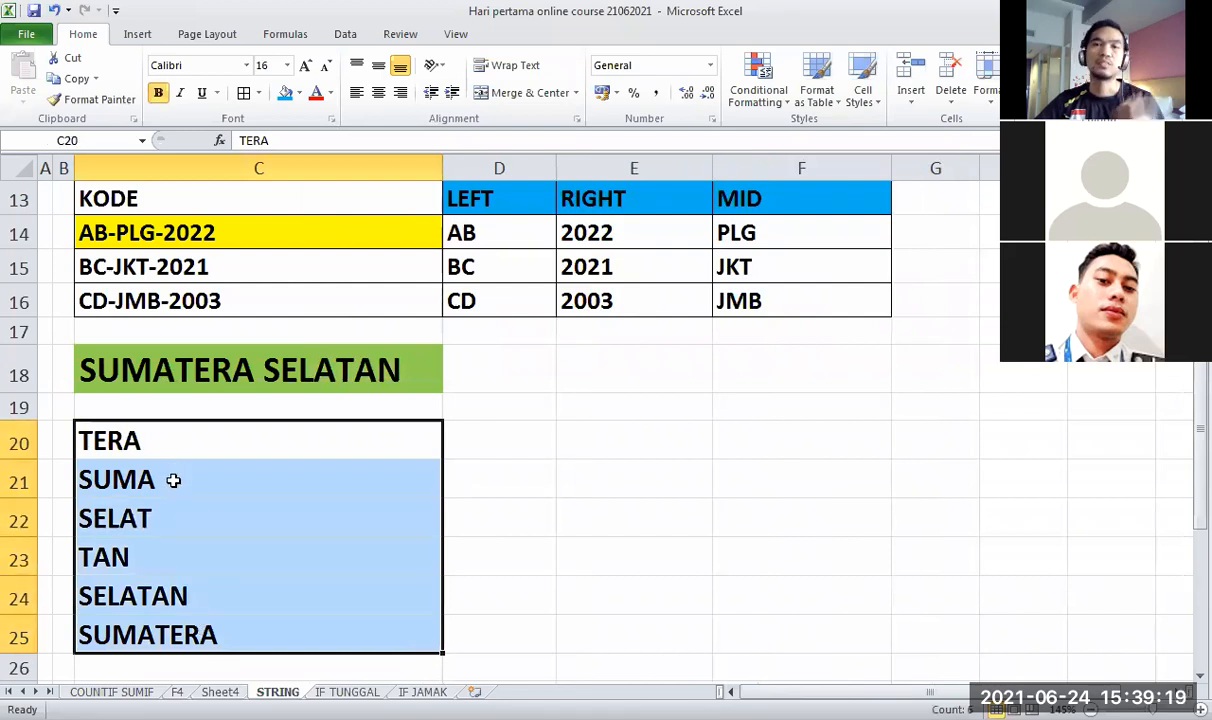
pyautogui.click(243, 470)
pyautogui.click(241, 438)
pyautogui.click(240, 482)
pyautogui.click(345, 553)
pyautogui.click(605, 512)
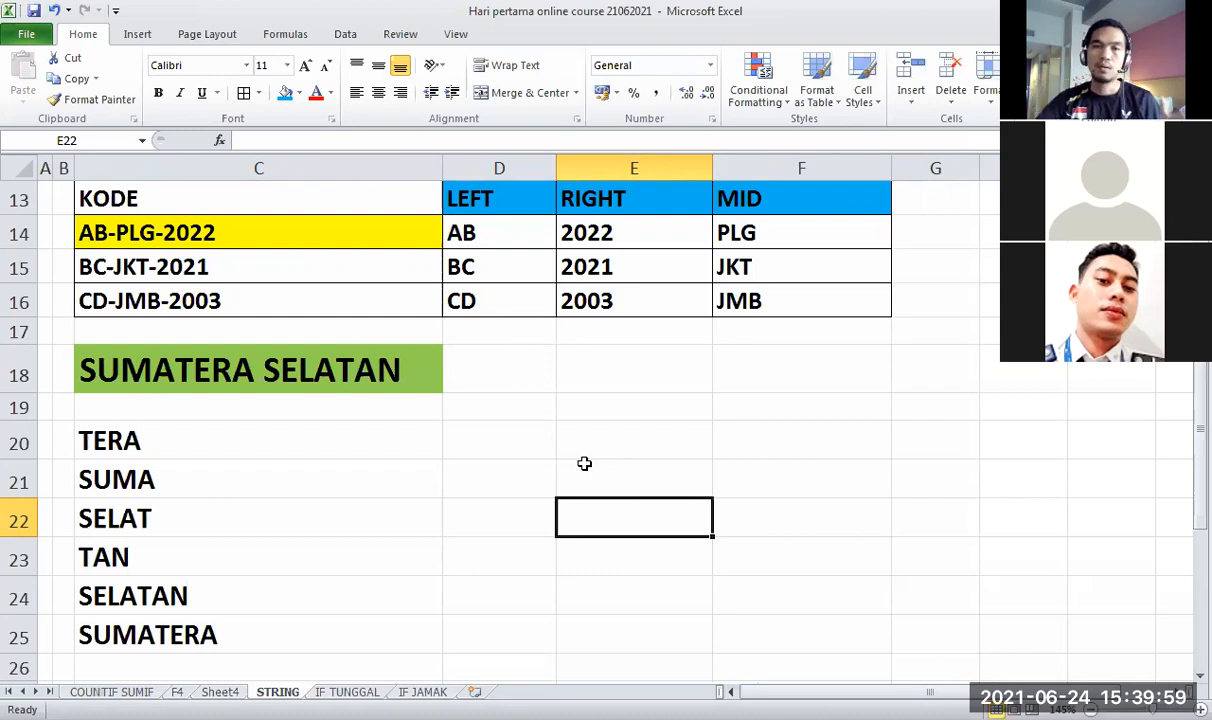
pyautogui.scroll(2, 661, 463)
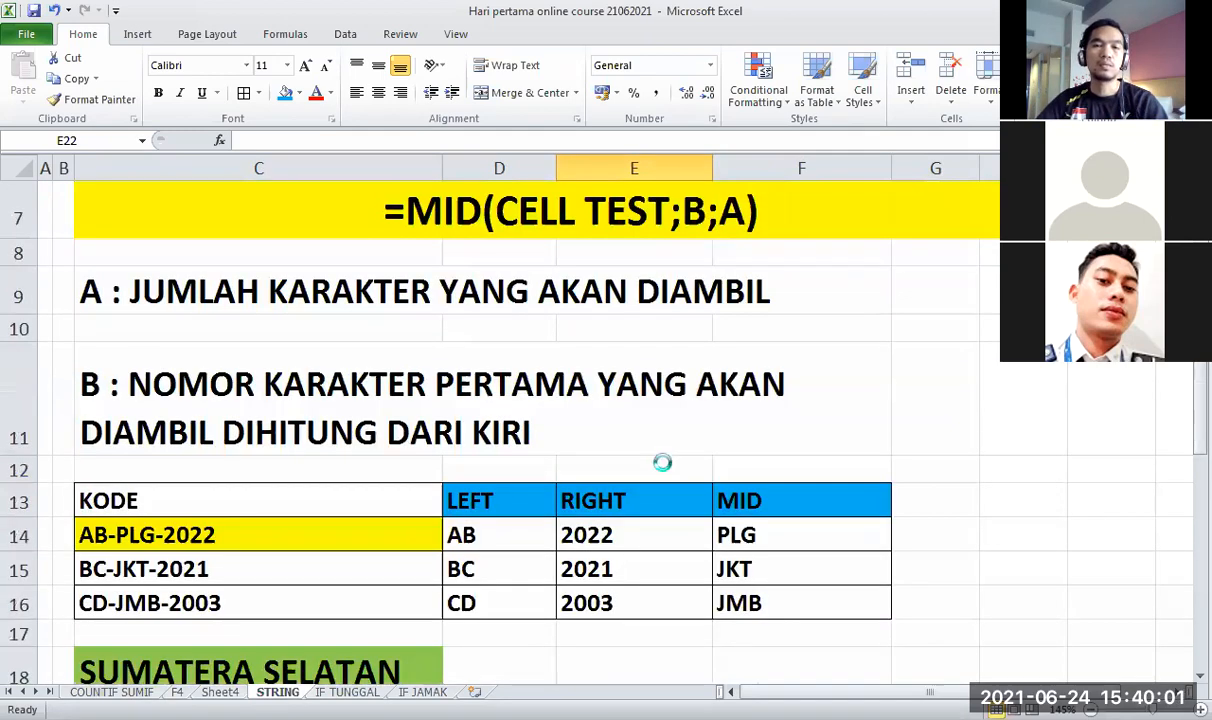
pyautogui.scroll(-2, 661, 463)
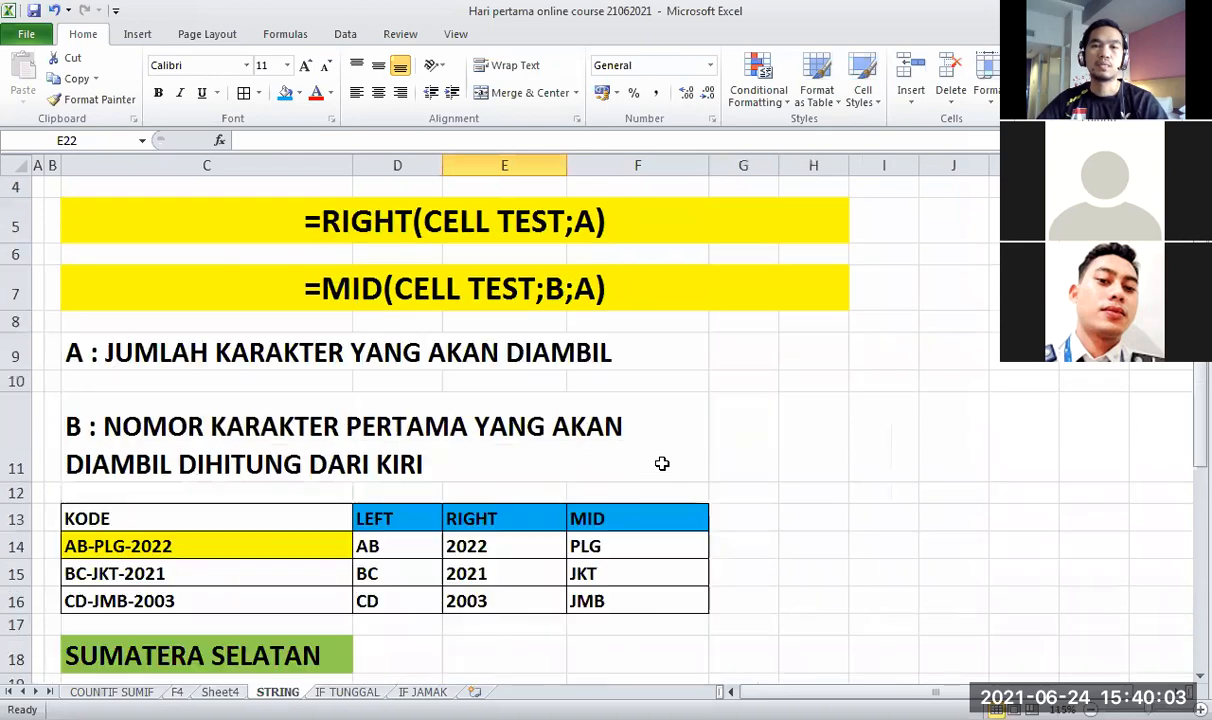
pyautogui.click(852, 416)
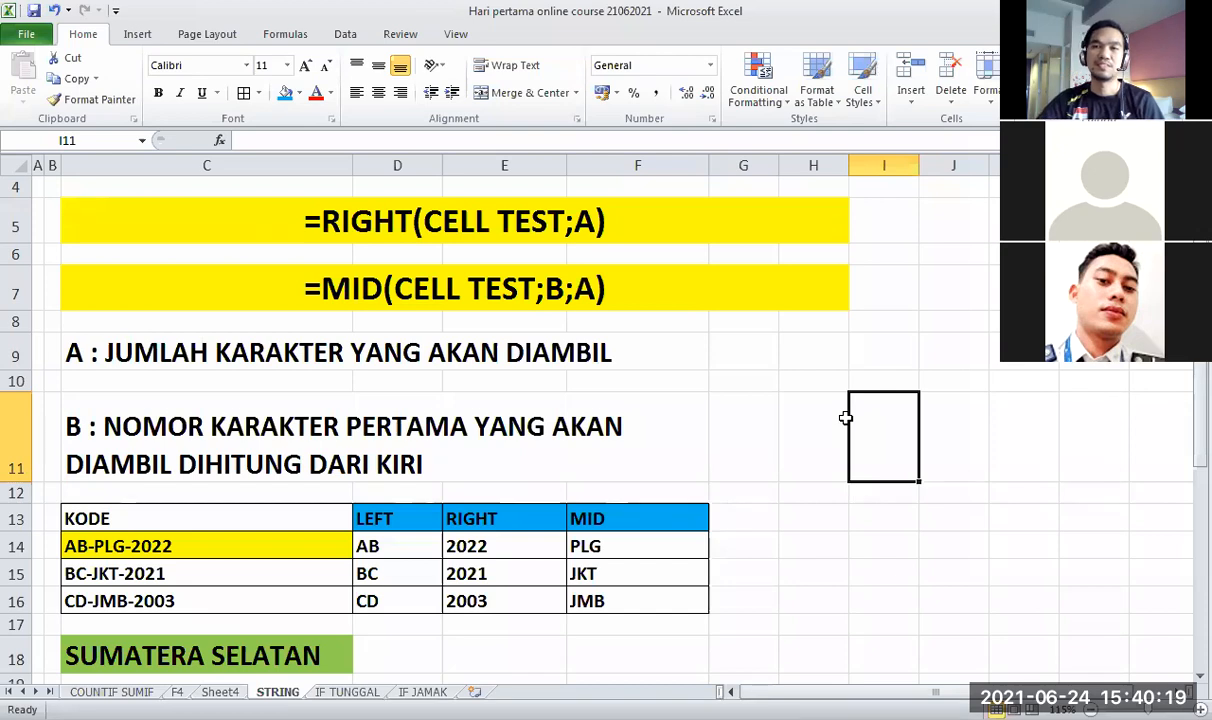
# Stop sharing the worksheet in the online meeting.
pyautogui.click(636, 29)
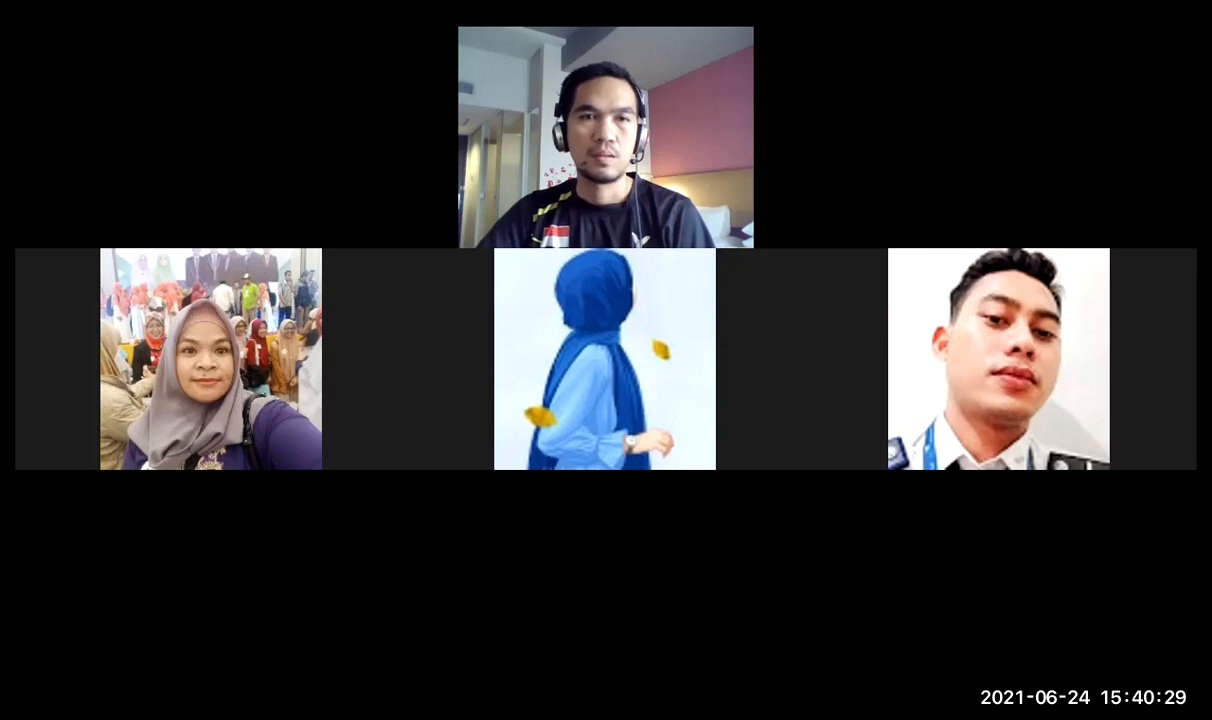